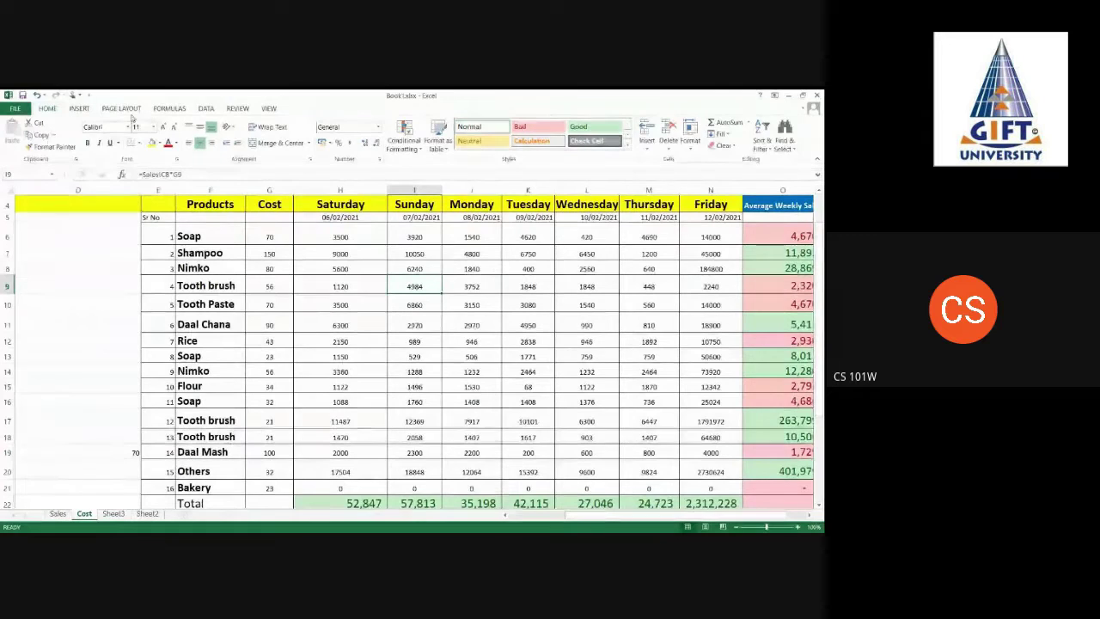
# Start a PivotChart & PivotTable and set its source to the table from the Products header in F4 through the Average Weekly Sales column
pyautogui.click(78, 109)
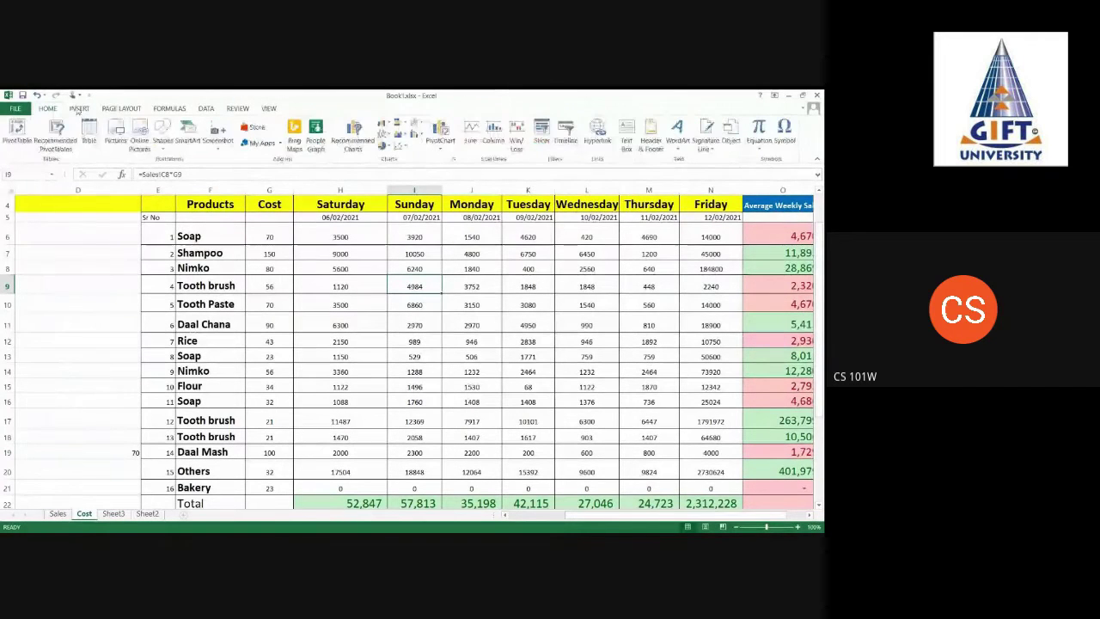
pyautogui.click(354, 309)
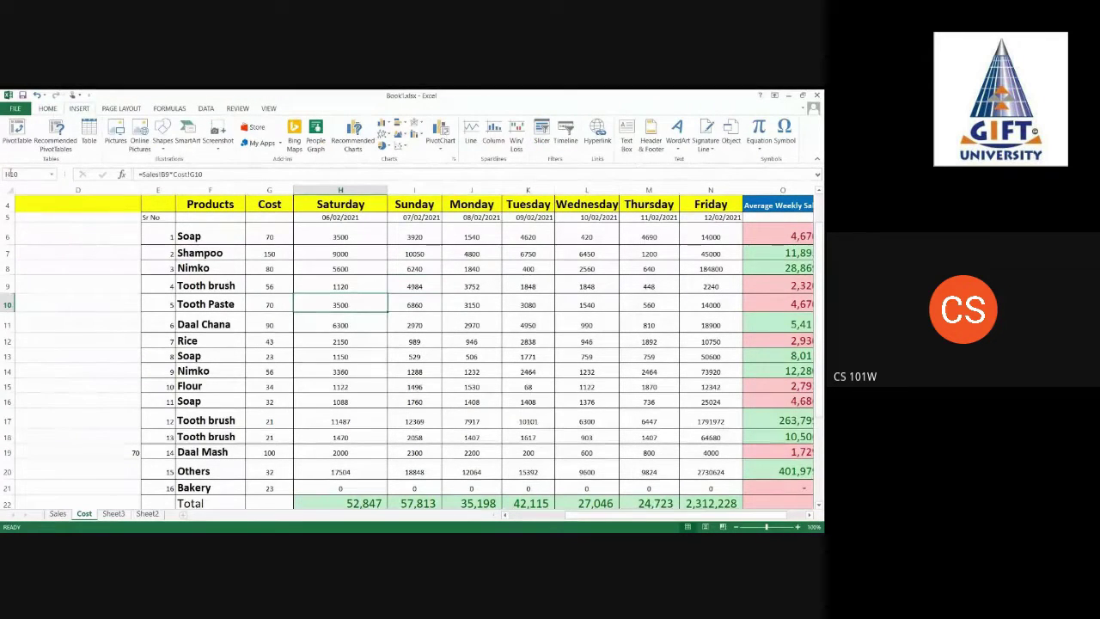
pyautogui.click(440, 148)
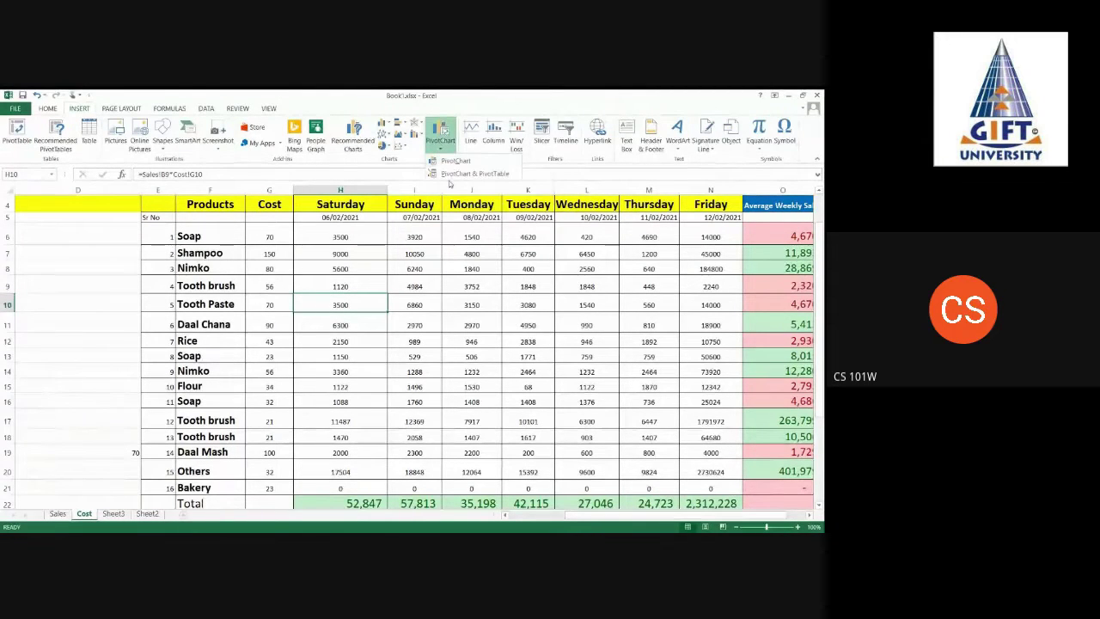
pyautogui.click(449, 173)
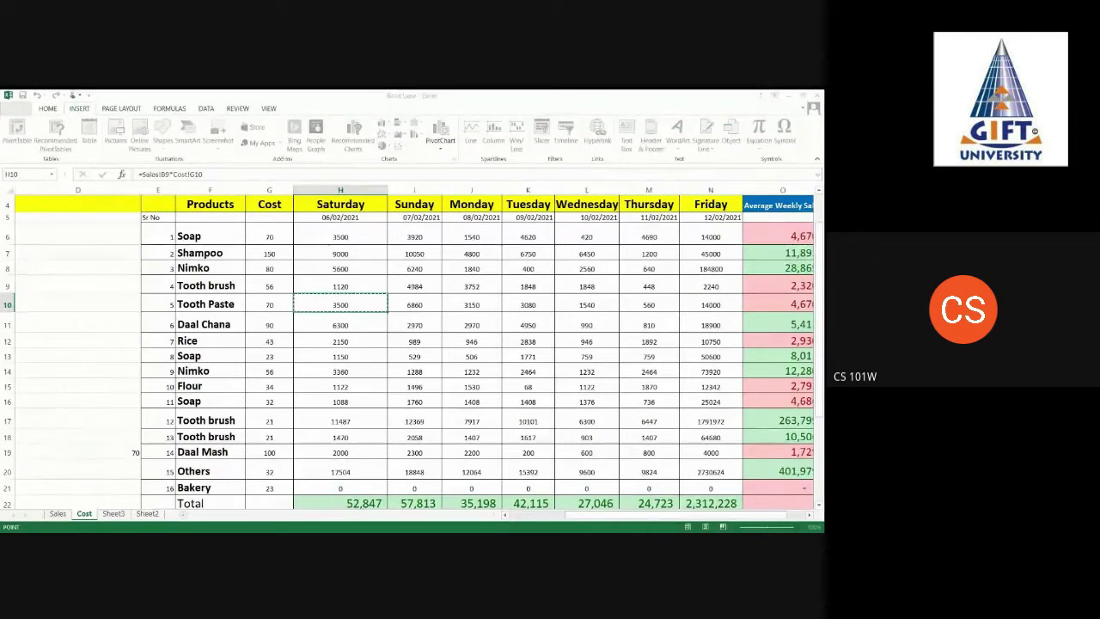
pyautogui.press('BackSpace')
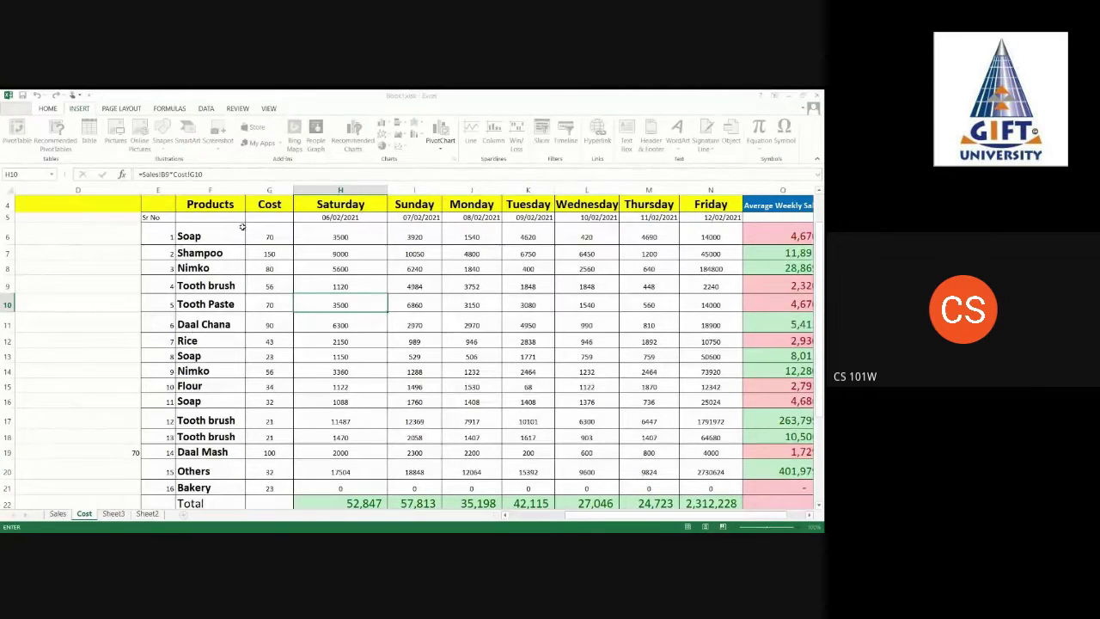
pyautogui.click(260, 201)
pyautogui.moveTo(182, 206); pyautogui.dragTo(762, 504)
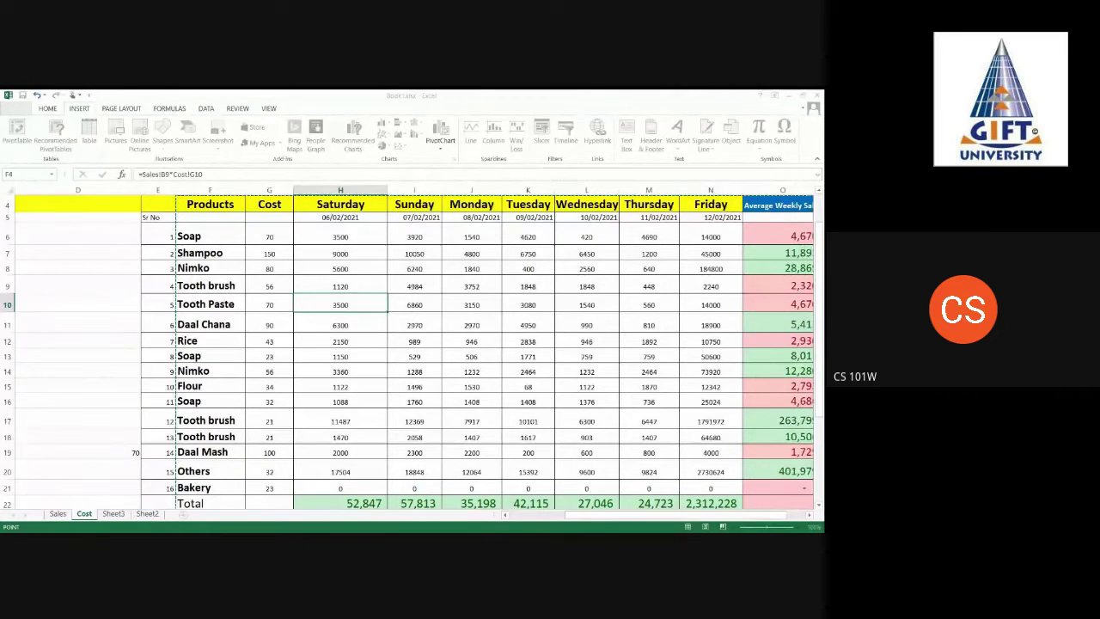
# Place the PivotTable at cell Q7 of the existing Cost sheet and create it with its chart
pyautogui.press('Escape')
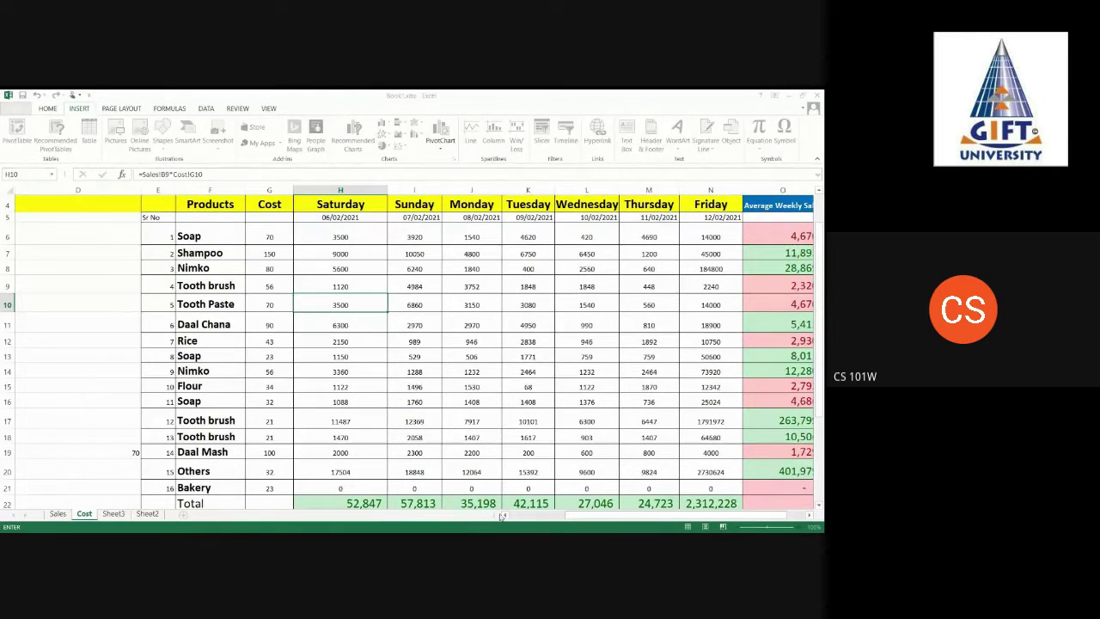
pyautogui.moveTo(595, 518); pyautogui.dragTo(612, 519)
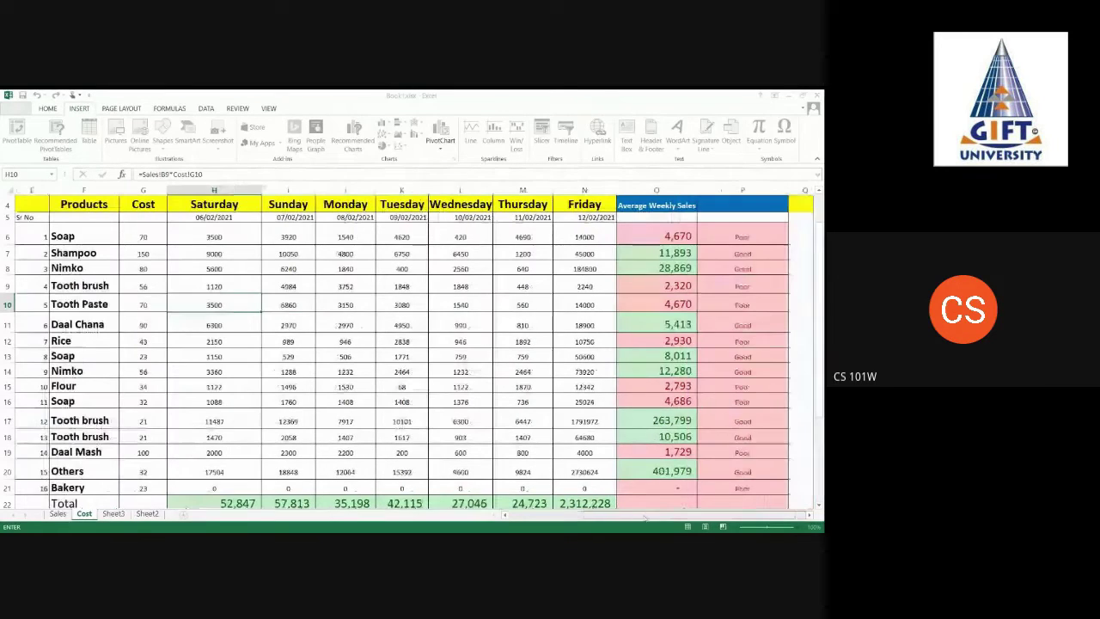
pyautogui.click(802, 255)
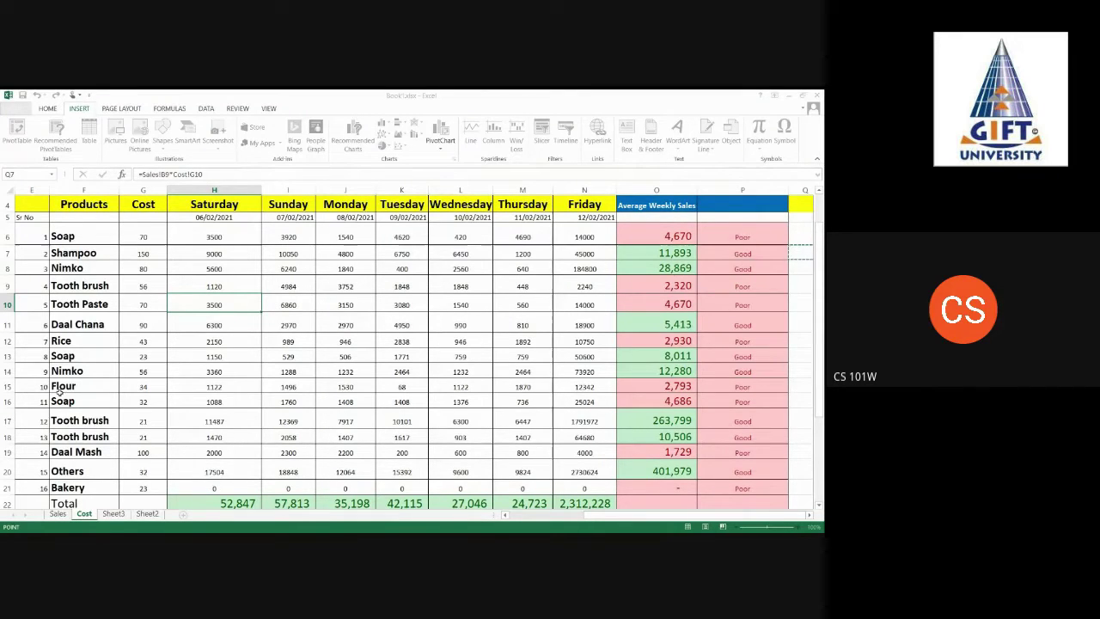
pyautogui.click(241, 388)
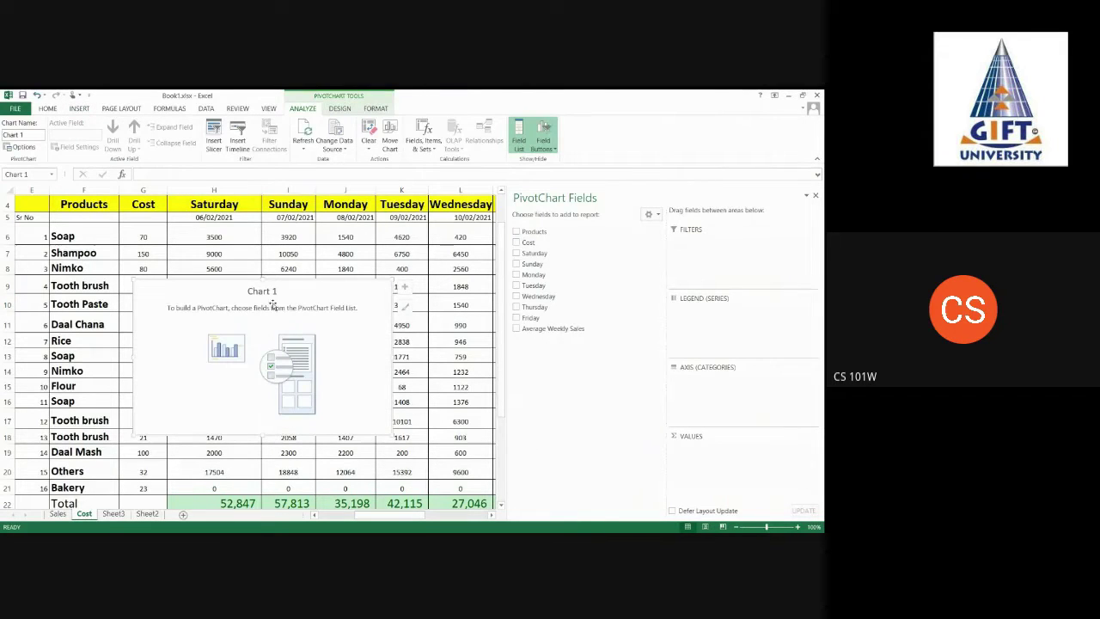
# Examine the empty PivotTable area beside the sales data on the Cost sheet
pyautogui.moveTo(420, 519); pyautogui.dragTo(487, 516)
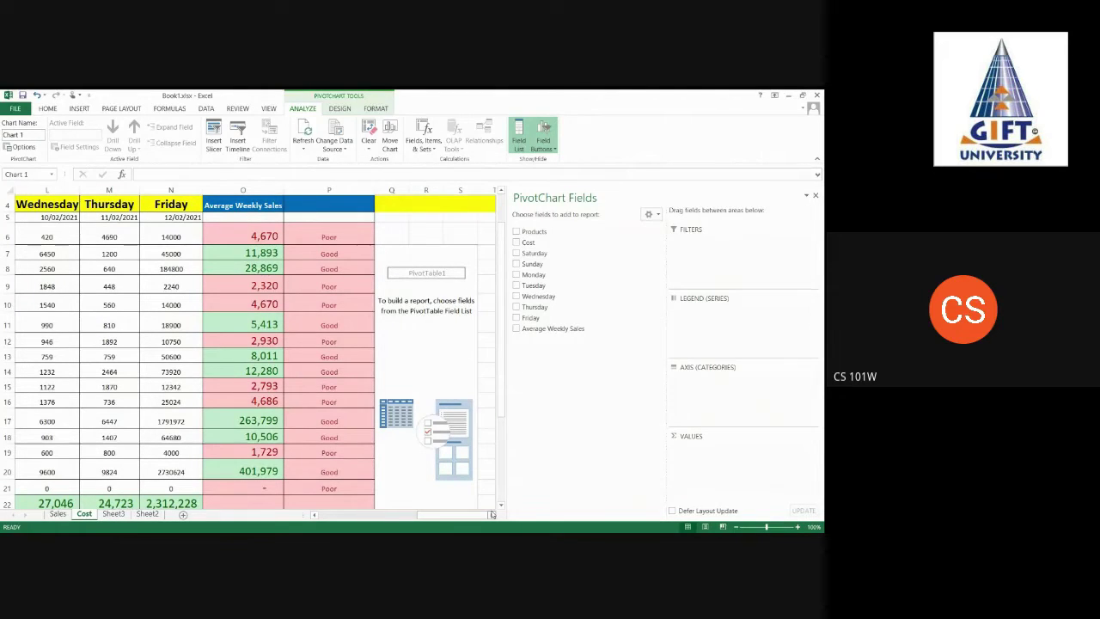
pyautogui.click(405, 345)
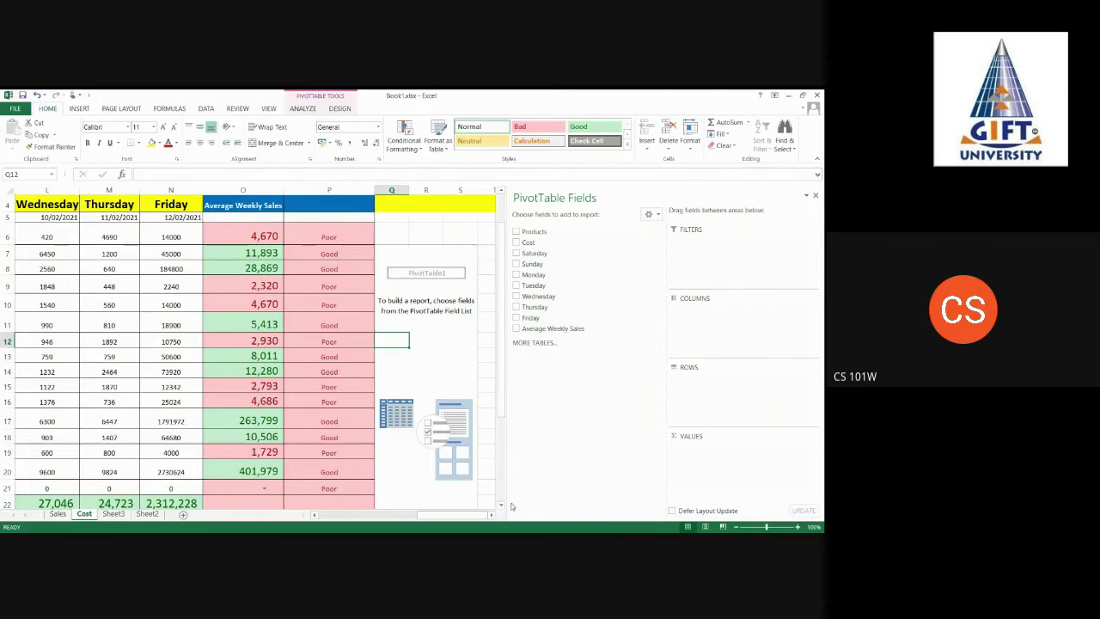
pyautogui.click(491, 516)
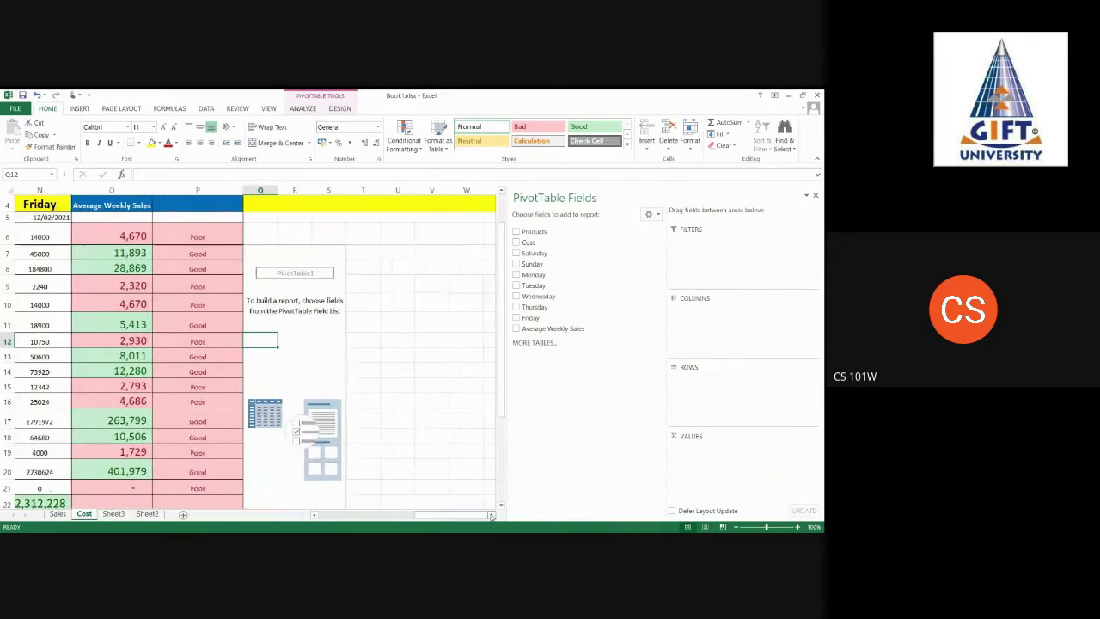
pyautogui.click(149, 355)
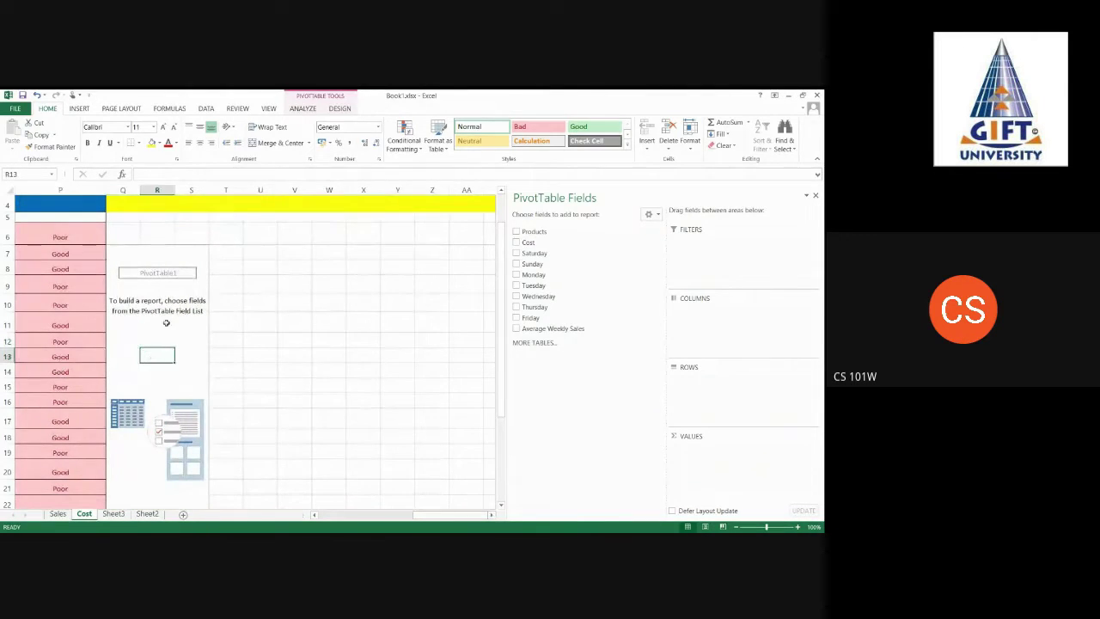
pyautogui.moveTo(147, 254); pyautogui.dragTo(199, 261)
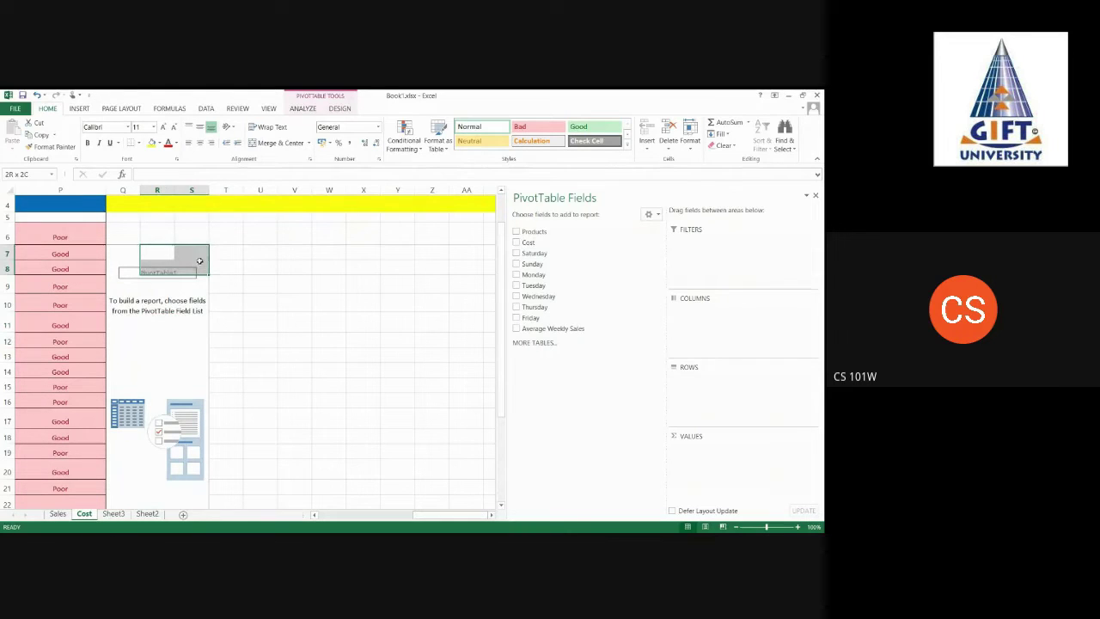
pyautogui.click(258, 339)
pyautogui.click(129, 323)
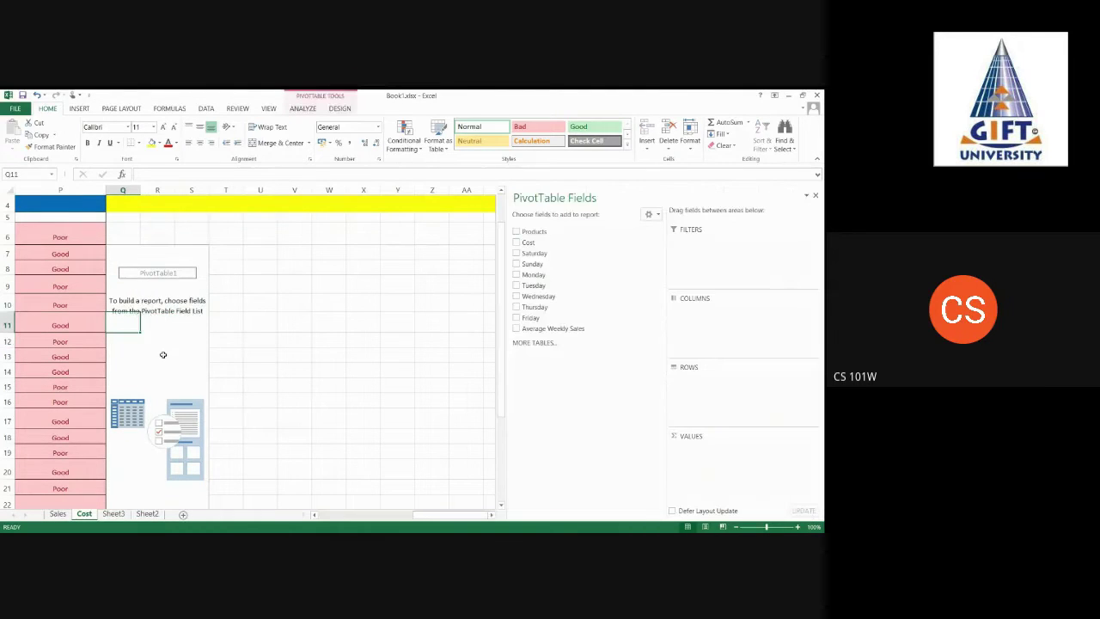
# Move the empty PivotChart off the sales data to the blank cells beside the PivotTable area
pyautogui.moveTo(434, 516); pyautogui.dragTo(370, 517)
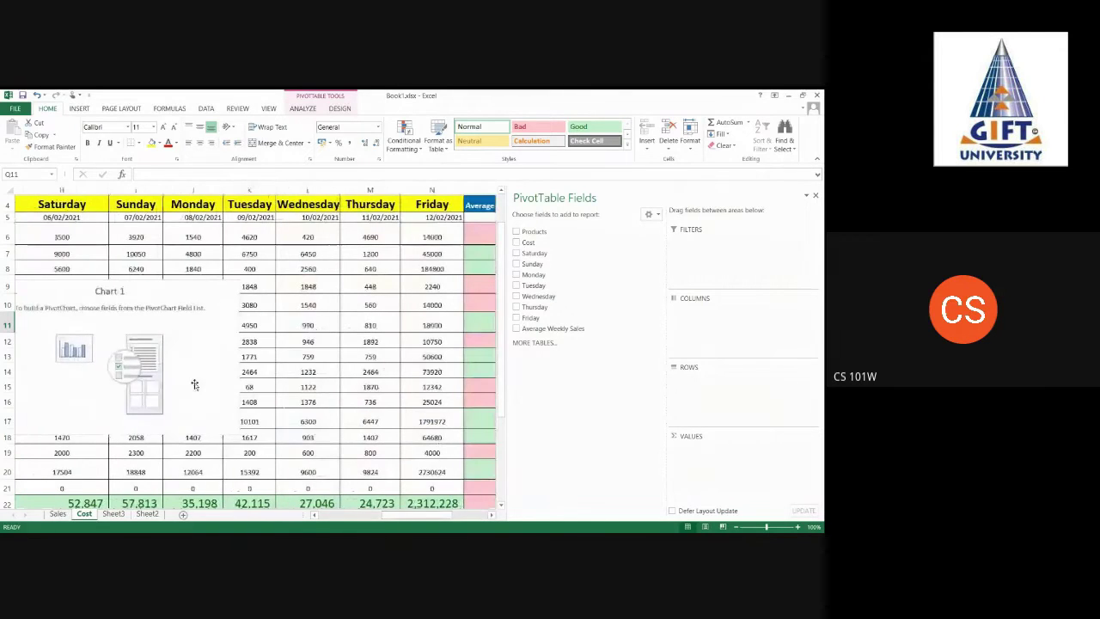
pyautogui.moveTo(196, 378); pyautogui.dragTo(470, 394)
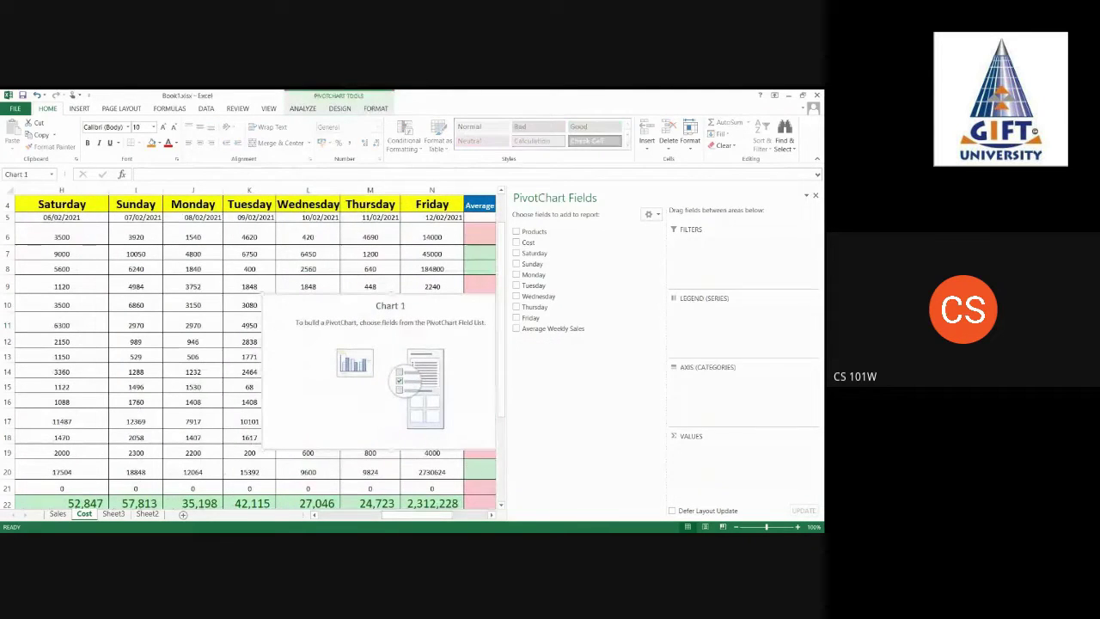
pyautogui.moveTo(434, 516); pyautogui.dragTo(469, 518)
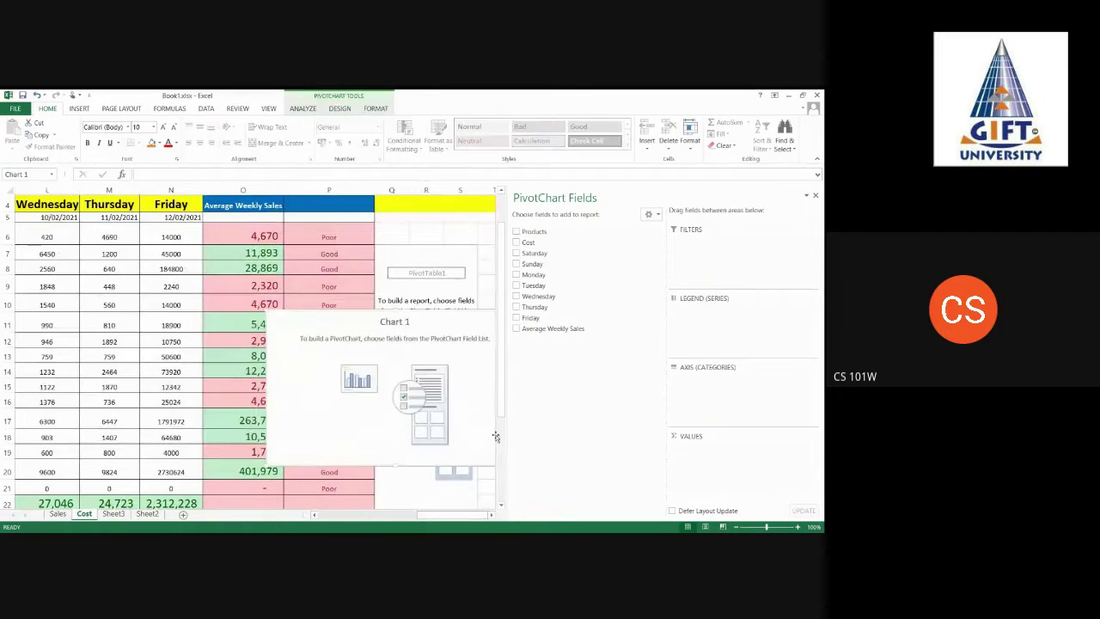
pyautogui.click(491, 515)
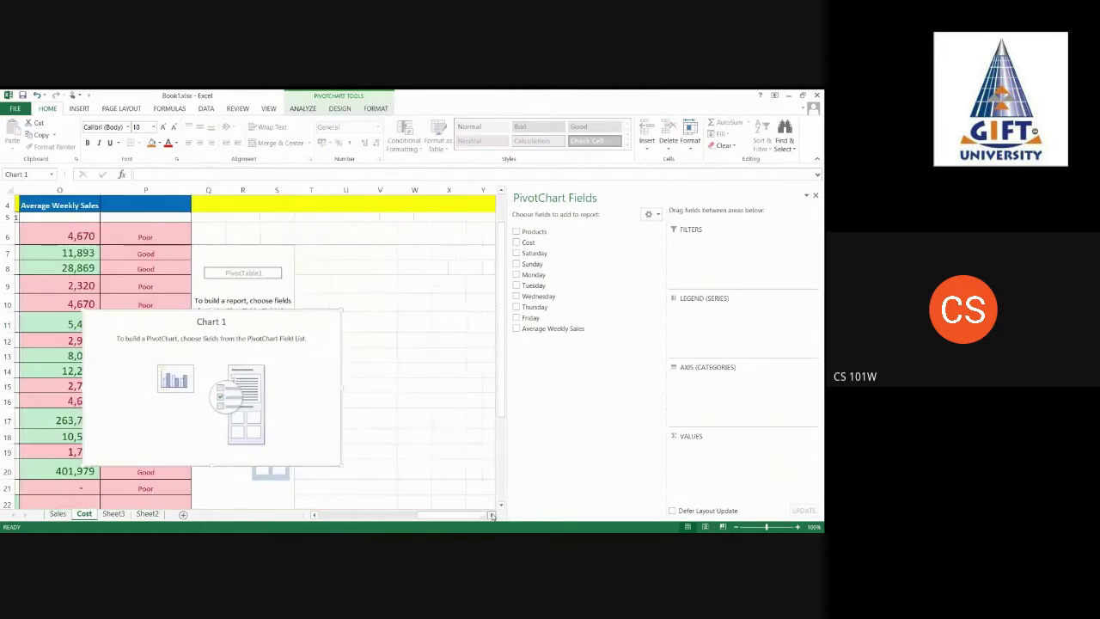
pyautogui.moveTo(5, 371); pyautogui.dragTo(217, 351)
# Add the Products field to the PivotTable and move it from the rows to the columns area
pyautogui.click(57, 359)
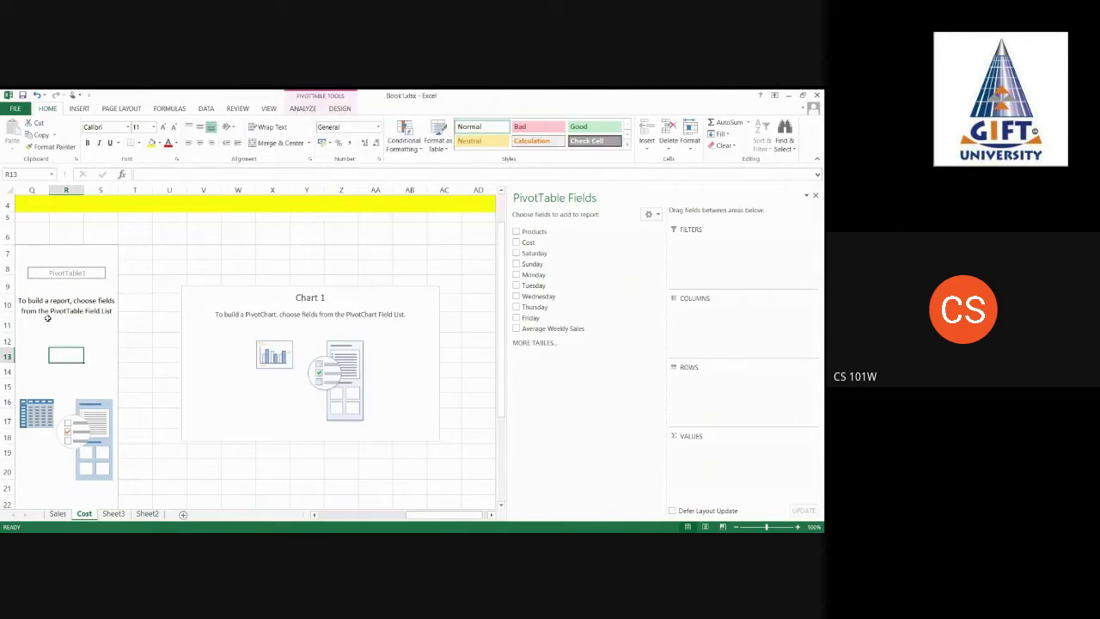
pyautogui.click(41, 269)
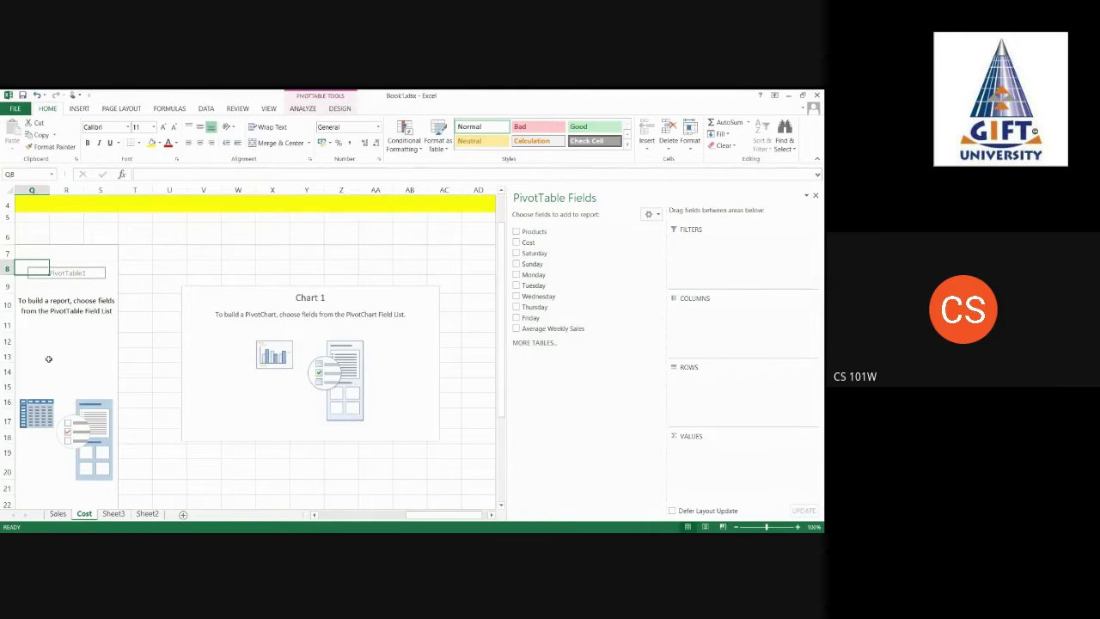
pyautogui.click(49, 358)
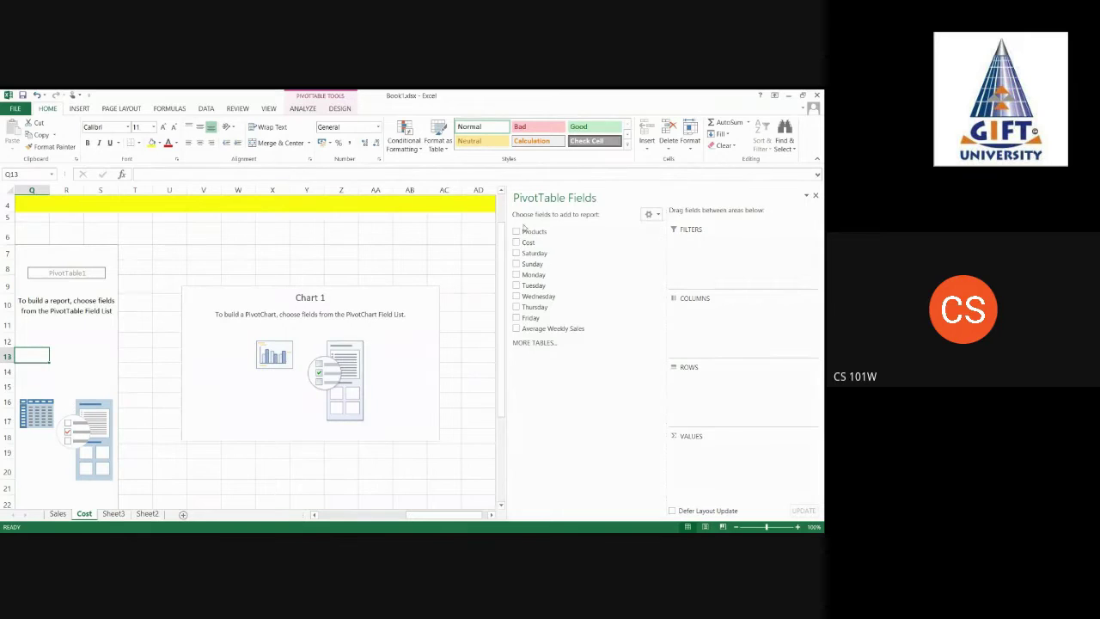
pyautogui.click(517, 231)
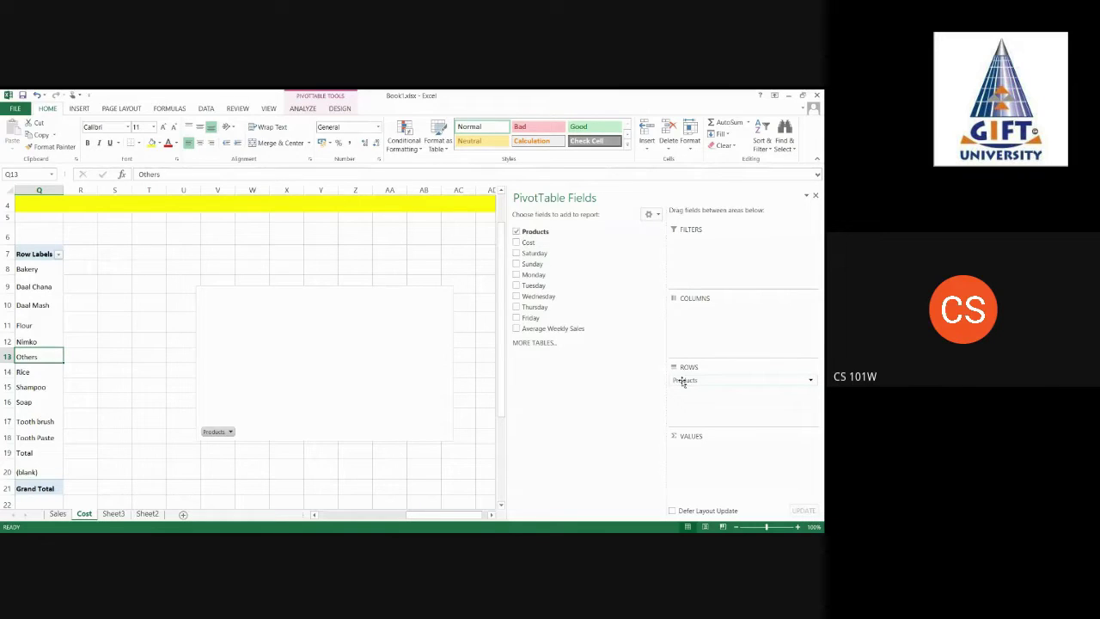
pyautogui.moveTo(683, 382); pyautogui.dragTo(688, 313)
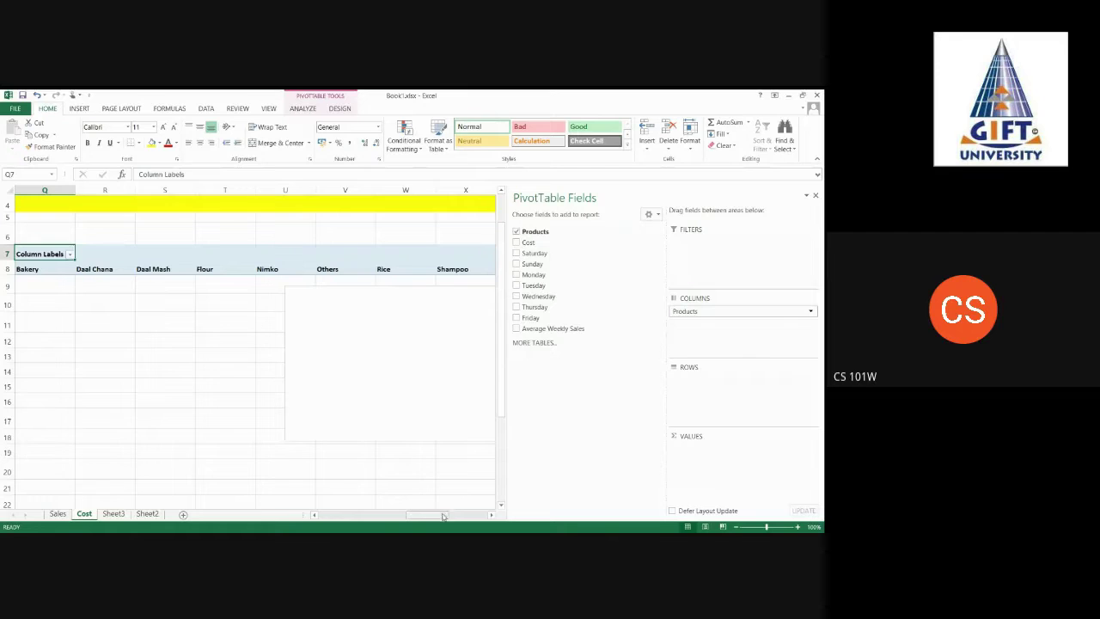
# Add the Cost field to the PivotTable and move it to the columns area below Products
pyautogui.moveTo(443, 516)
pyautogui.mouseDown()
pyautogui.moveTo(439, 503)
pyautogui.moveTo(431, 518)
pyautogui.mouseUp()
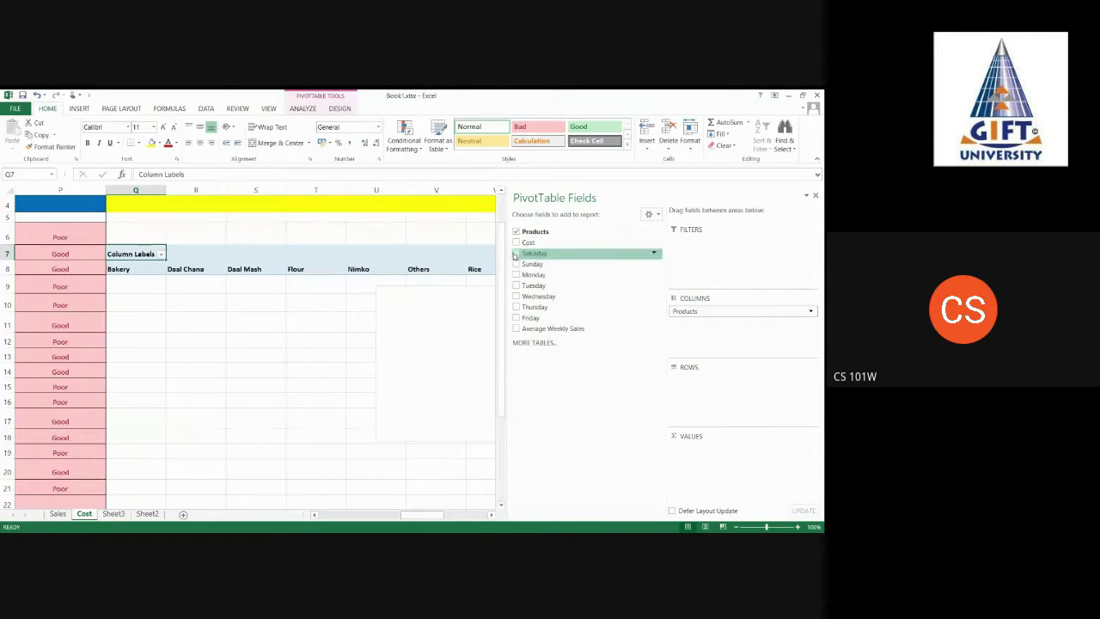
pyautogui.click(516, 243)
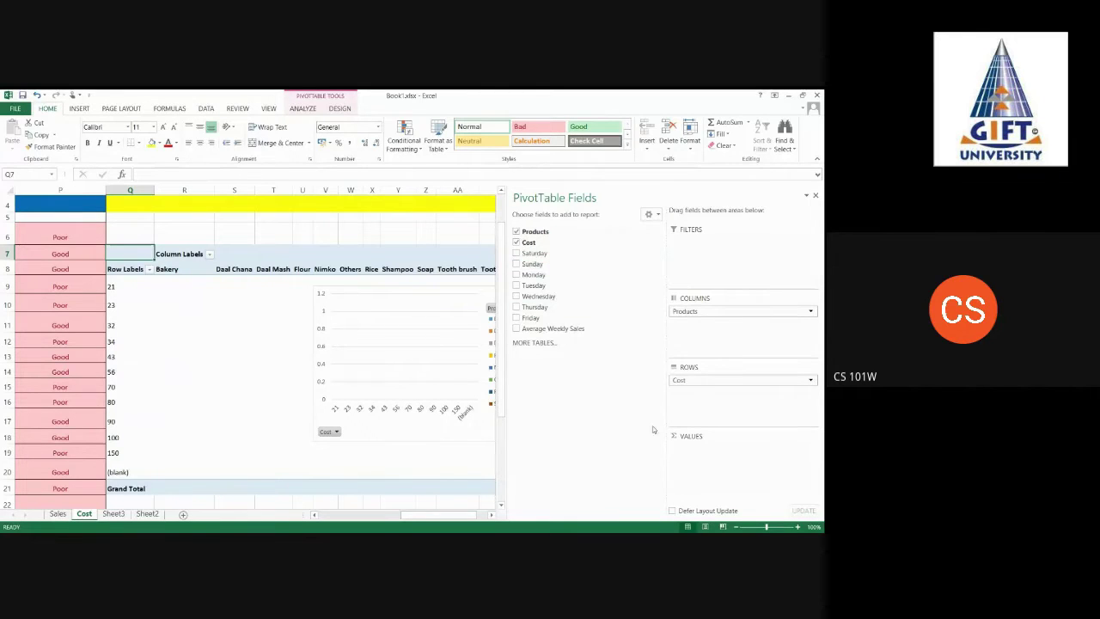
pyautogui.moveTo(697, 381); pyautogui.dragTo(697, 328)
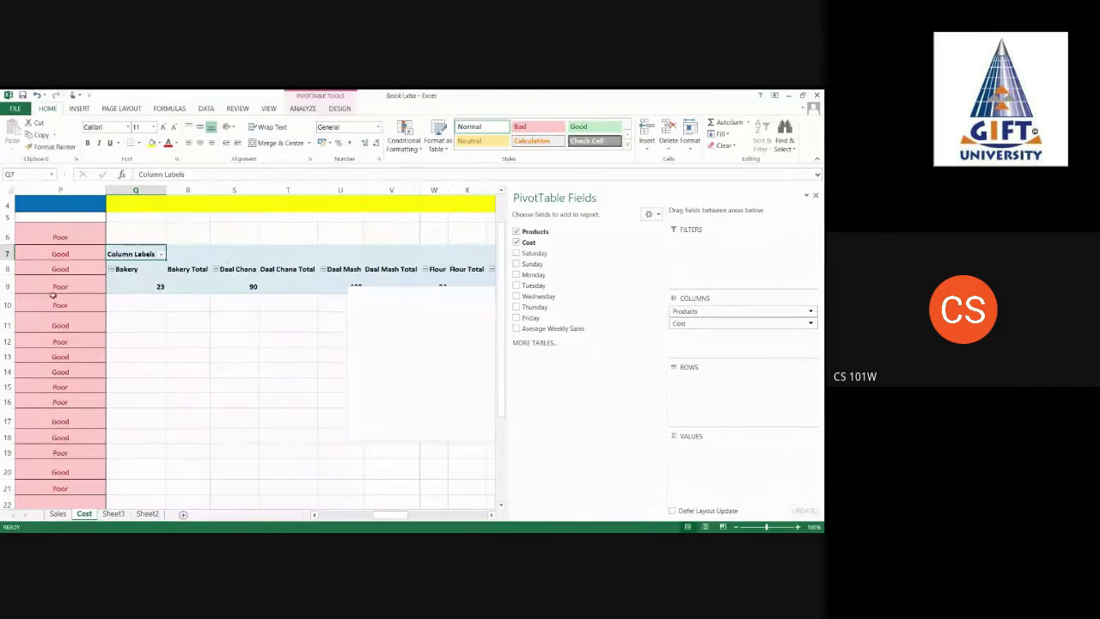
# Examine how the PivotTable lays out each product and its cost across the columns
pyautogui.click(172, 348)
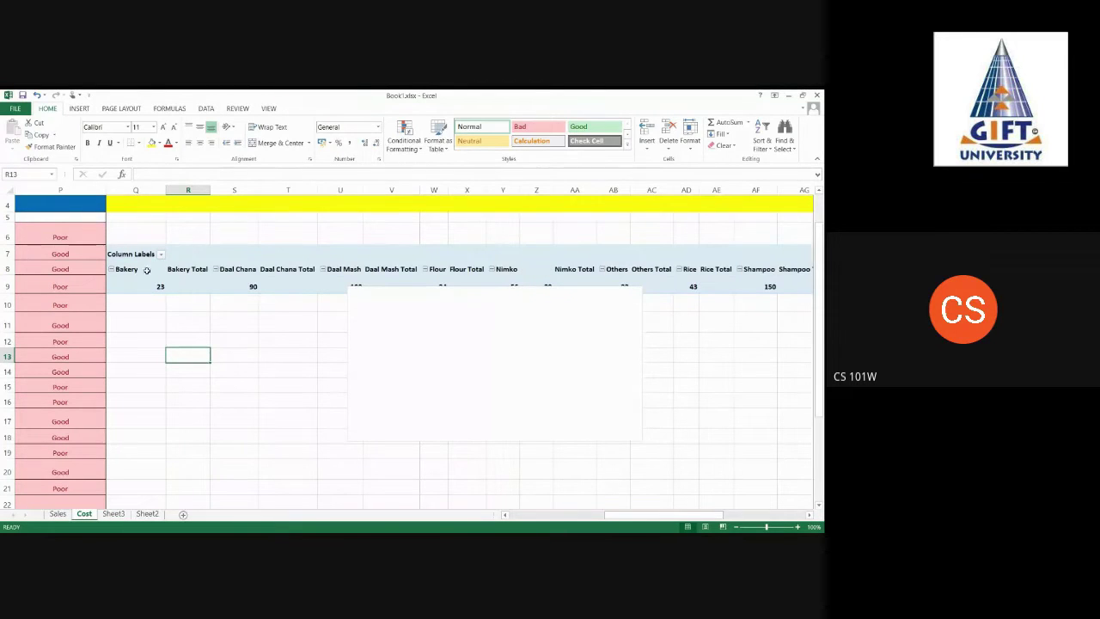
pyautogui.click(147, 269)
pyautogui.click(144, 285)
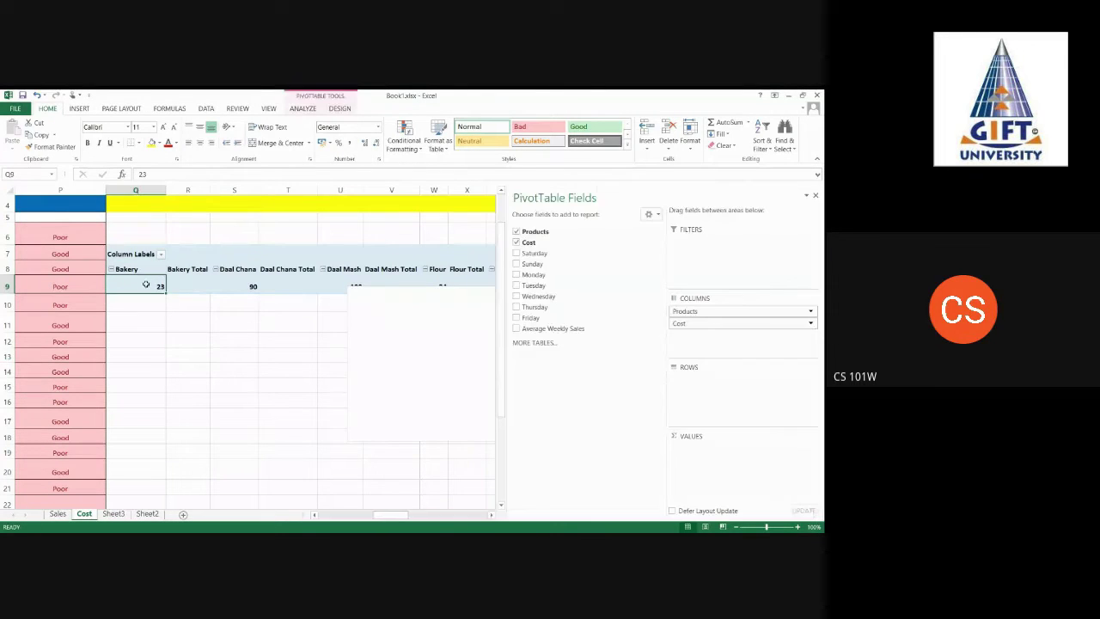
pyautogui.click(200, 269)
pyautogui.click(234, 302)
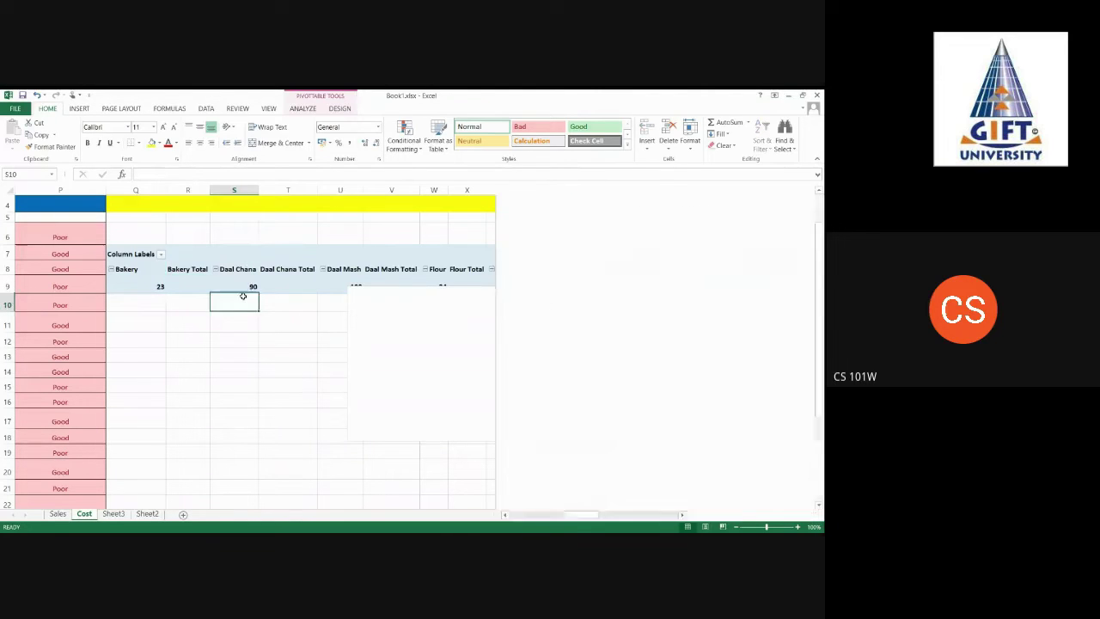
pyautogui.click(315, 270)
pyautogui.click(307, 325)
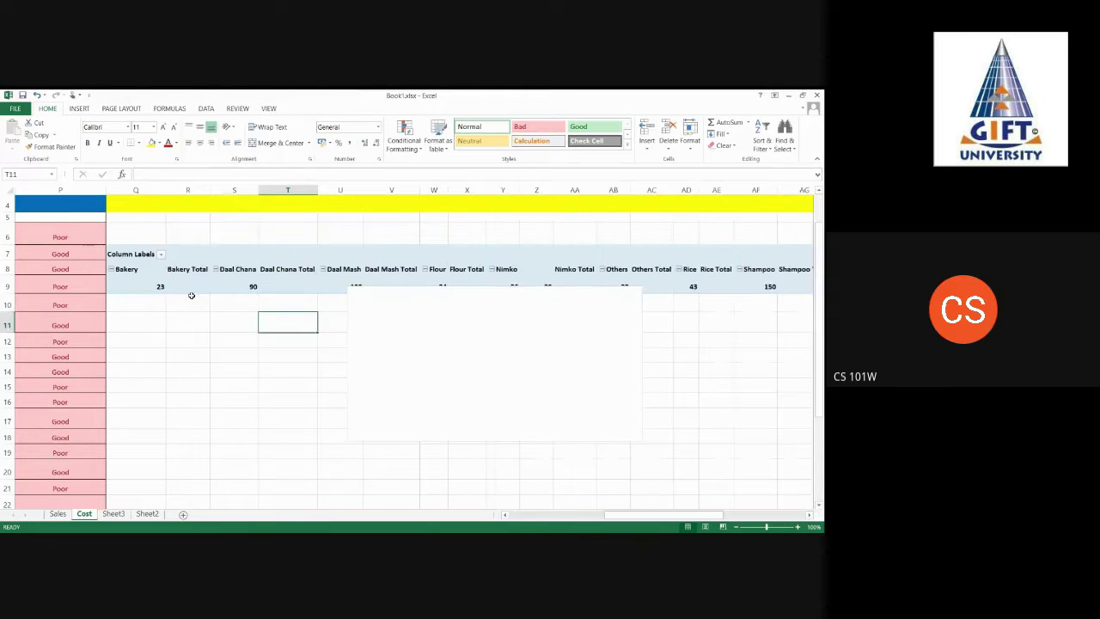
# Move the PivotChart's Cost field from the legend series to the axis categories and return to the PivotTable
pyautogui.click(478, 319)
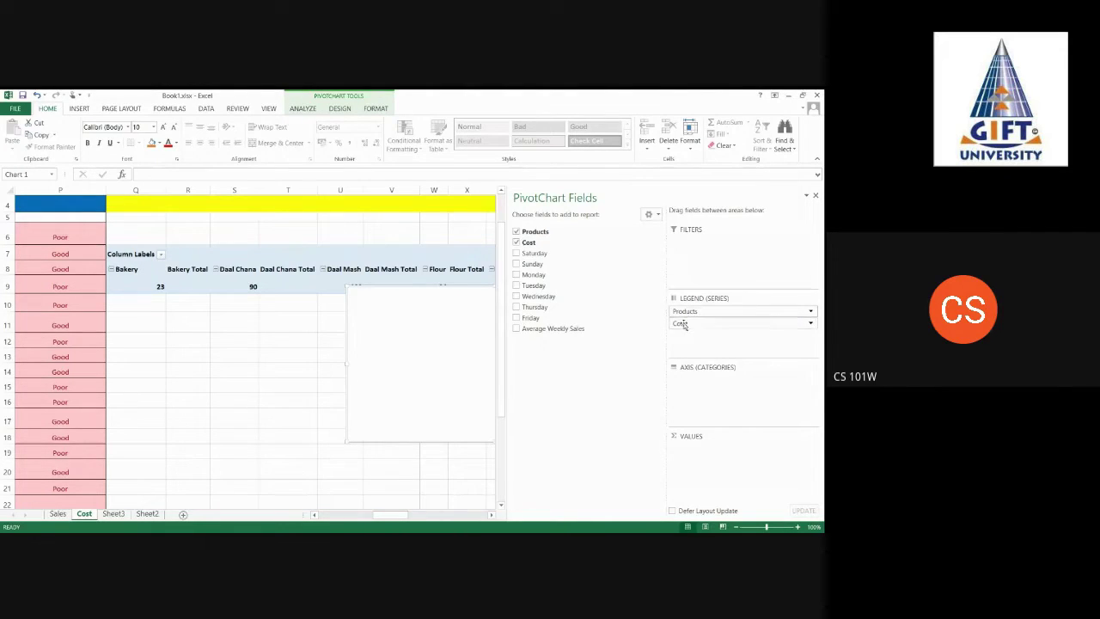
pyautogui.moveTo(687, 323); pyautogui.dragTo(693, 378)
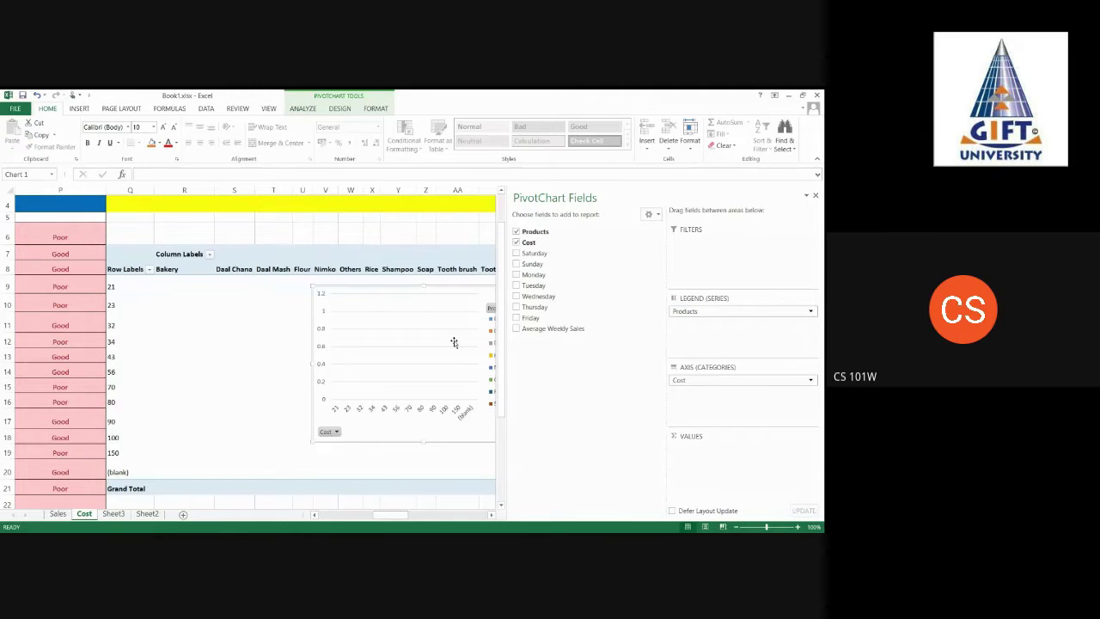
pyautogui.click(202, 340)
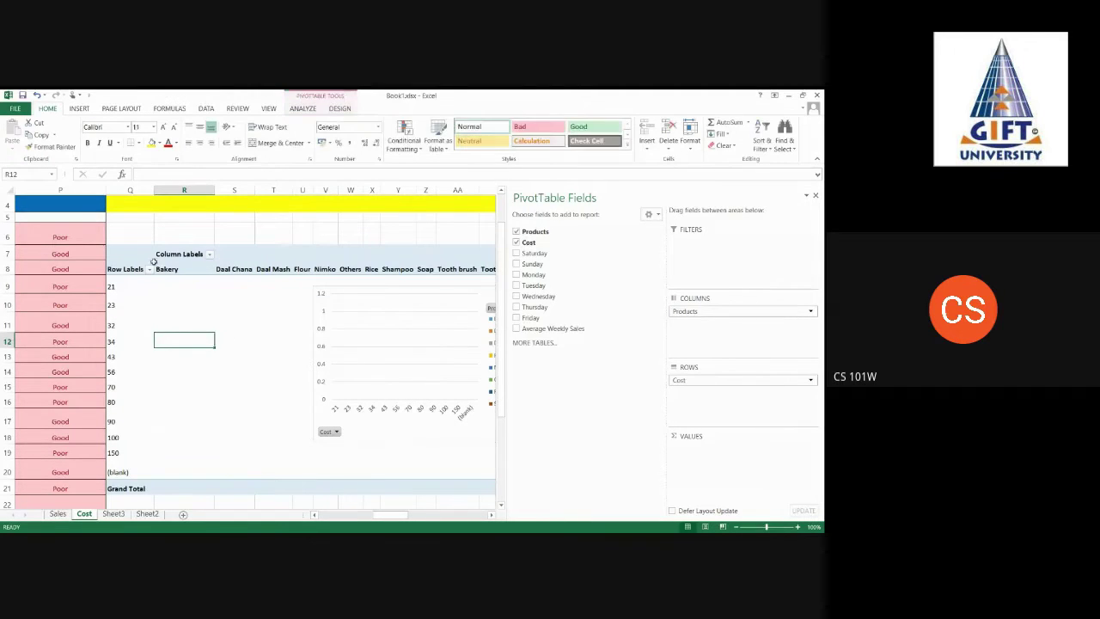
# Move the Products field from the columns area to the rows and on into the PivotTable's values area
pyautogui.click(155, 253)
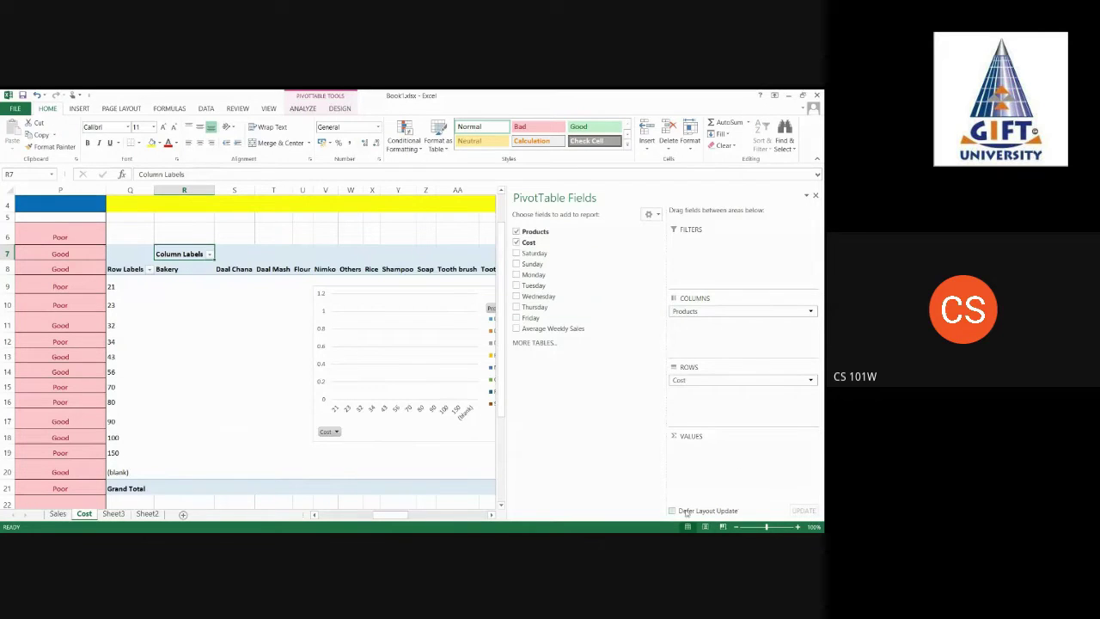
pyautogui.click(687, 384)
pyautogui.click(688, 350)
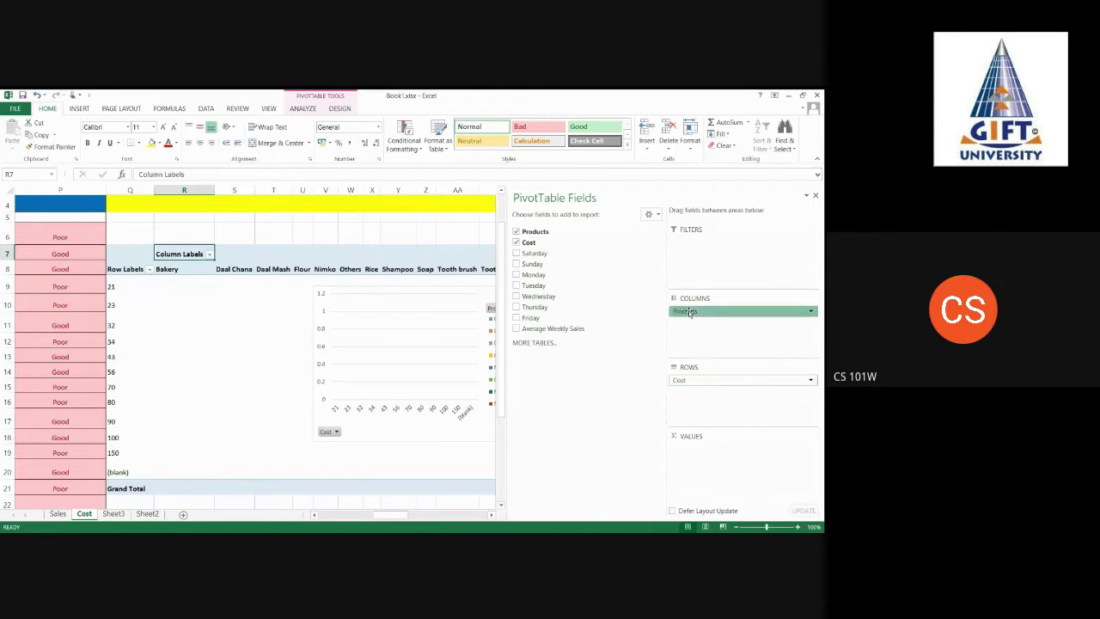
pyautogui.moveTo(685, 312); pyautogui.dragTo(688, 399)
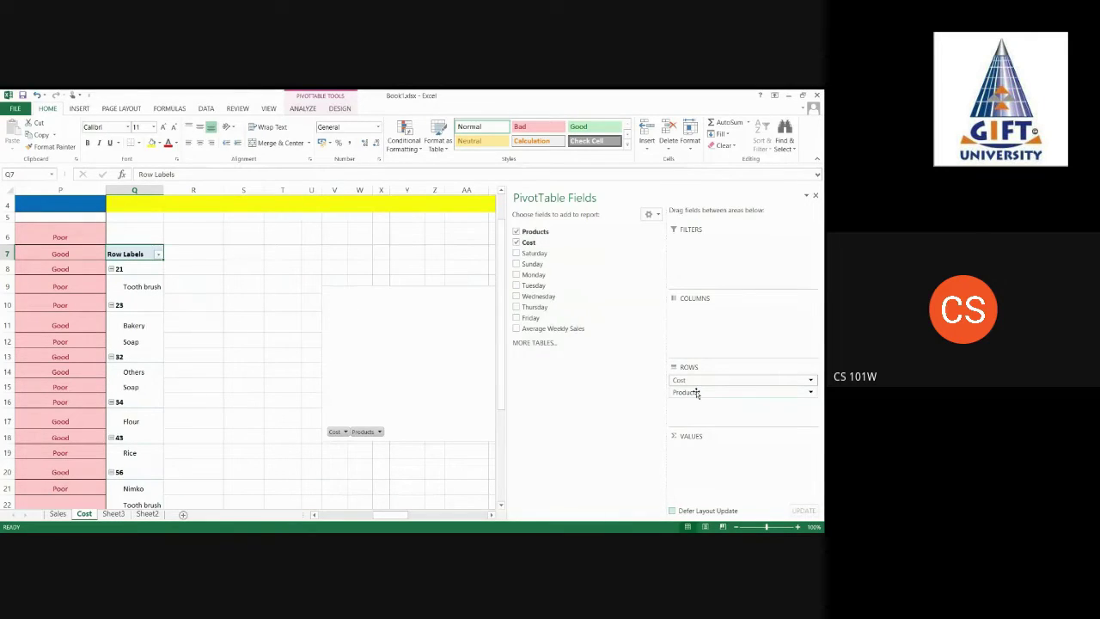
pyautogui.moveTo(698, 393); pyautogui.dragTo(696, 451)
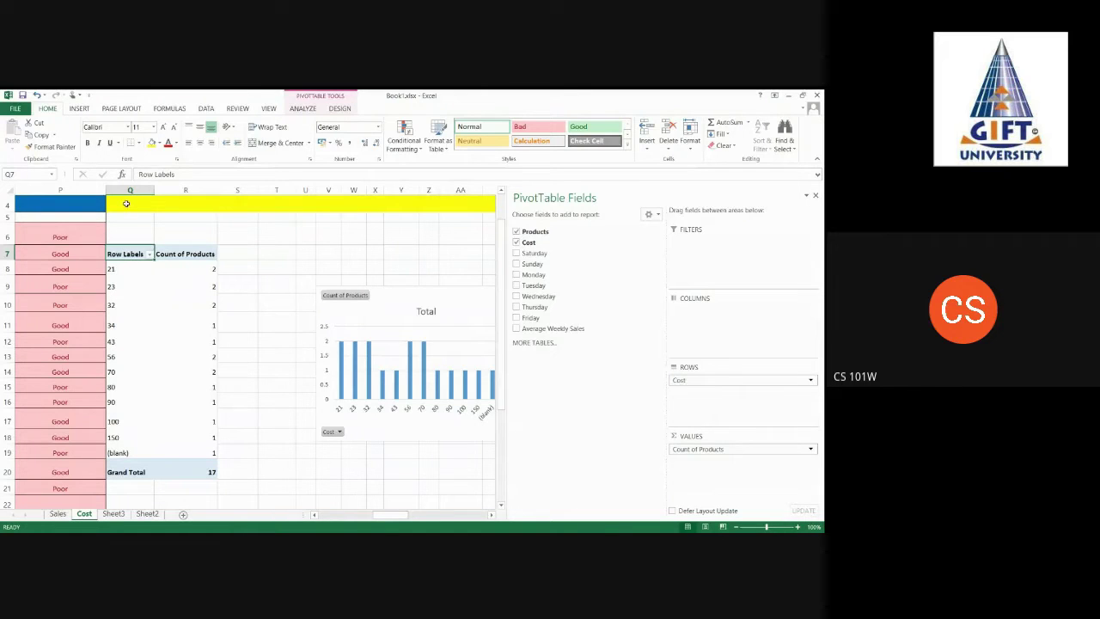
# Change the summary function of the Products value field to Sum
pyautogui.click(126, 203)
pyautogui.click(128, 253)
pyautogui.moveTo(404, 517); pyautogui.dragTo(400, 516)
pyautogui.click(265, 254)
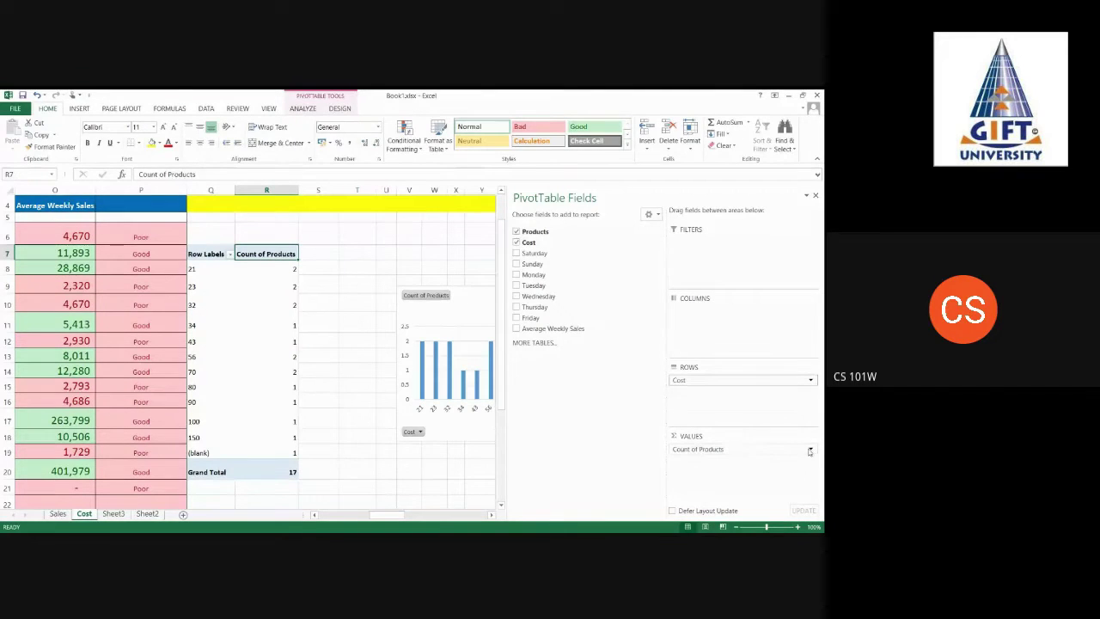
pyautogui.click(810, 450)
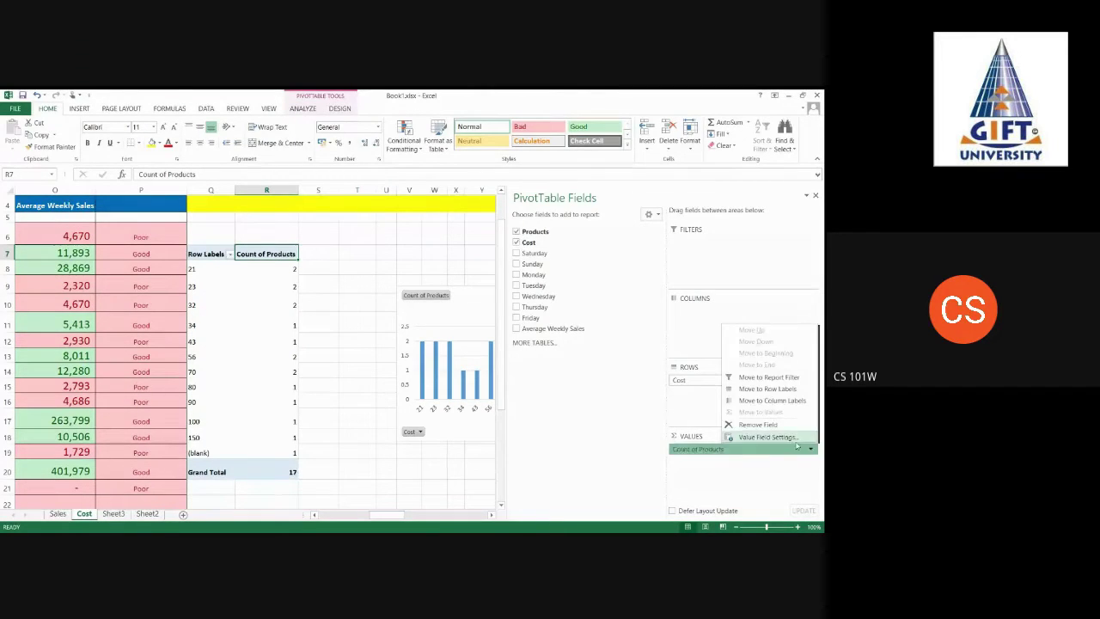
pyautogui.click(793, 440)
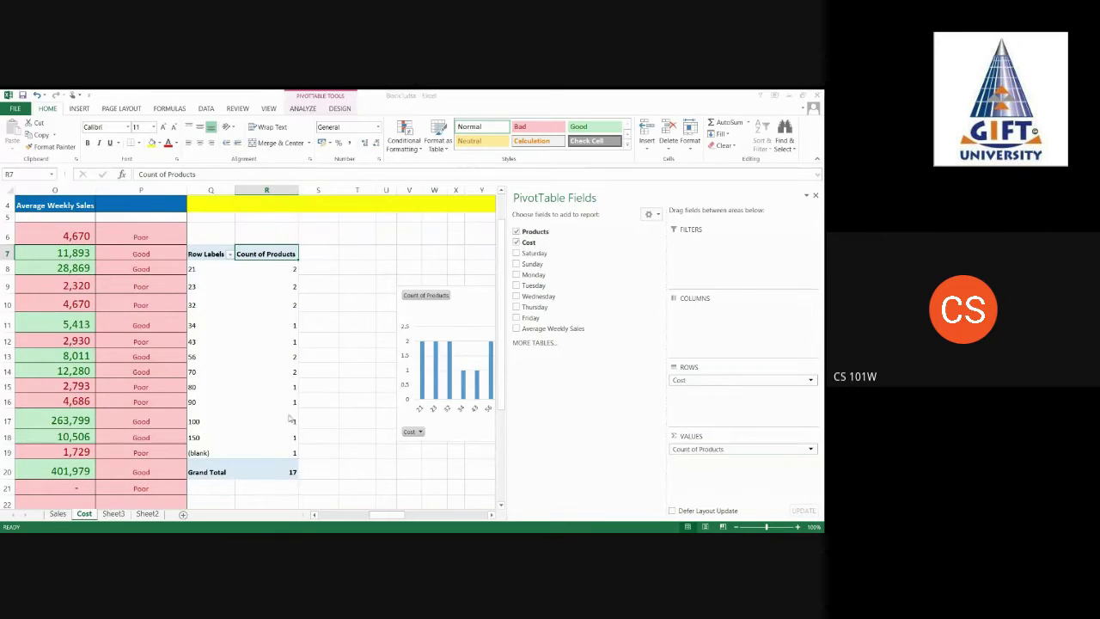
pyautogui.click(233, 386)
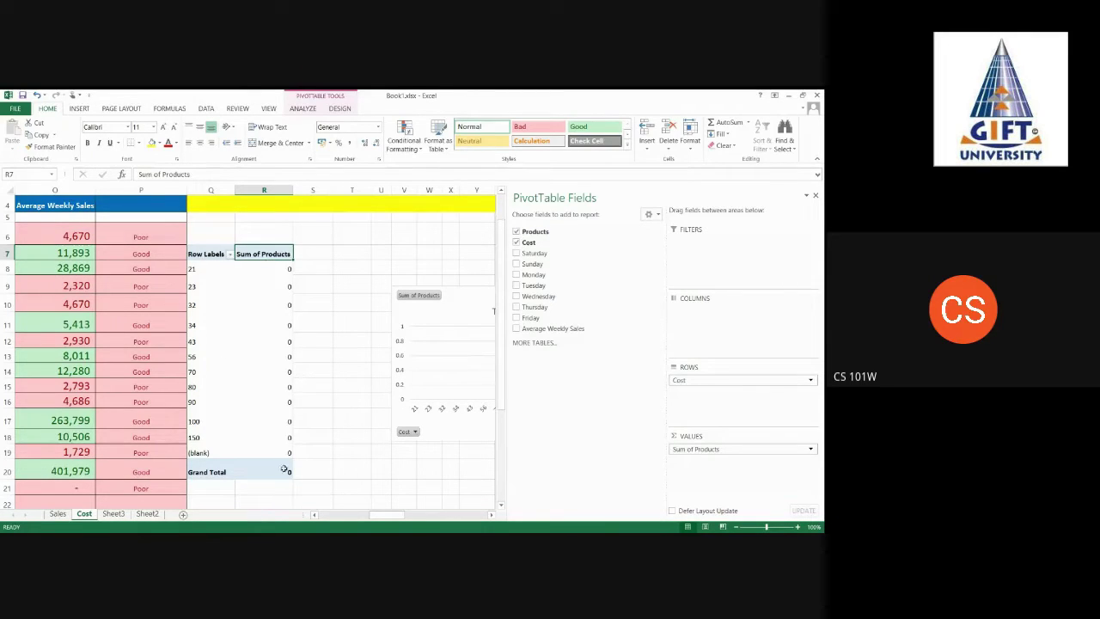
# Change the summary function of the Products value field to Product and check the results by cost
pyautogui.click(196, 254)
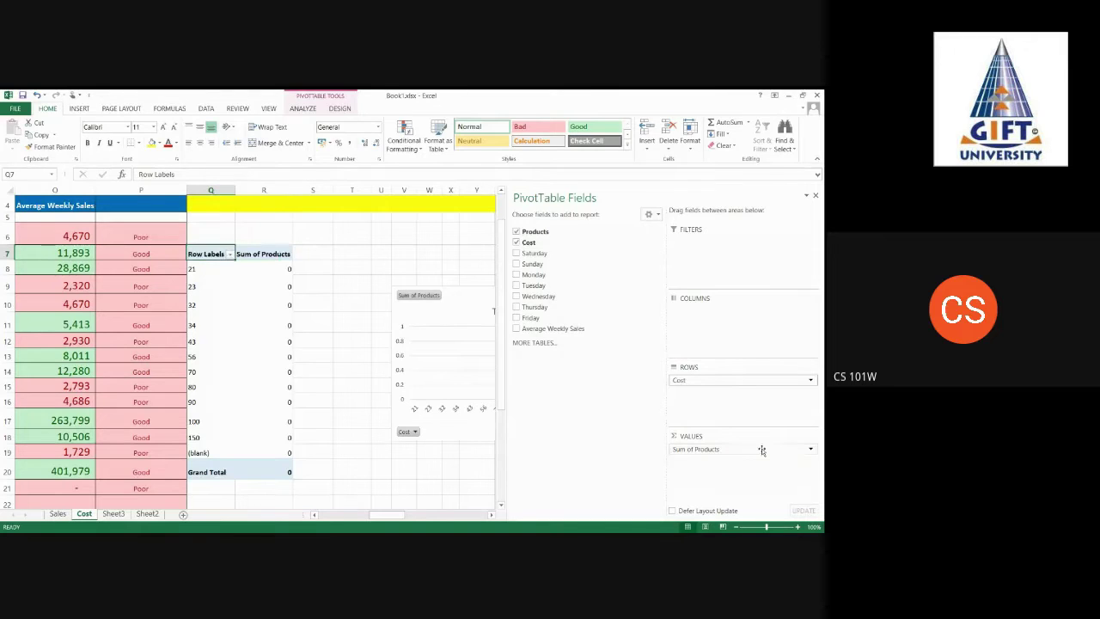
pyautogui.click(810, 449)
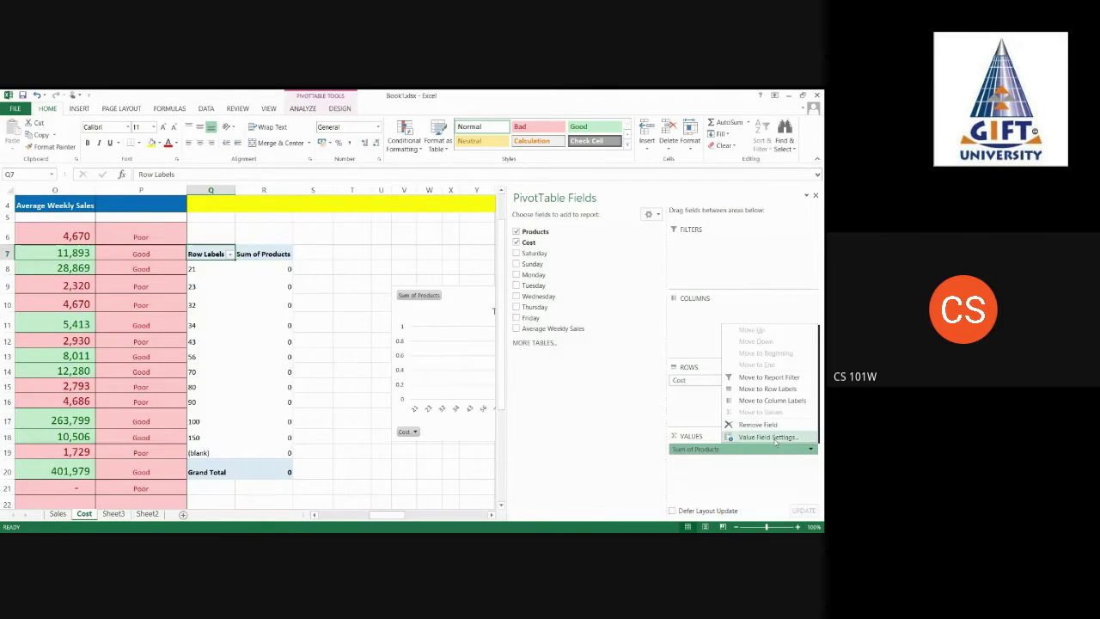
pyautogui.click(769, 438)
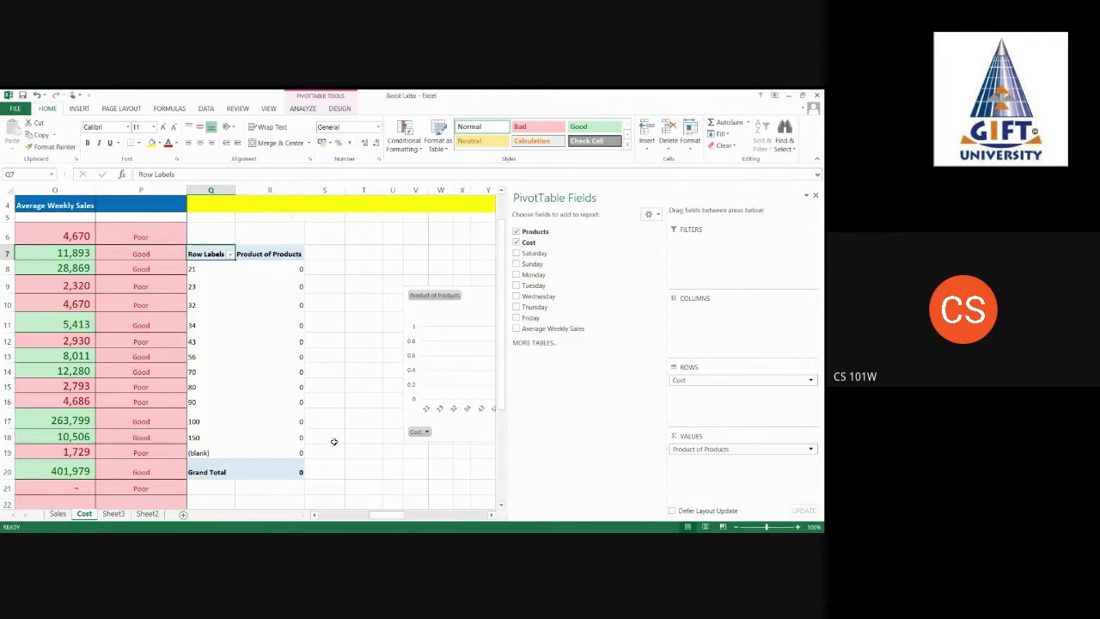
pyautogui.click(430, 484)
pyautogui.moveTo(617, 516); pyautogui.dragTo(593, 517)
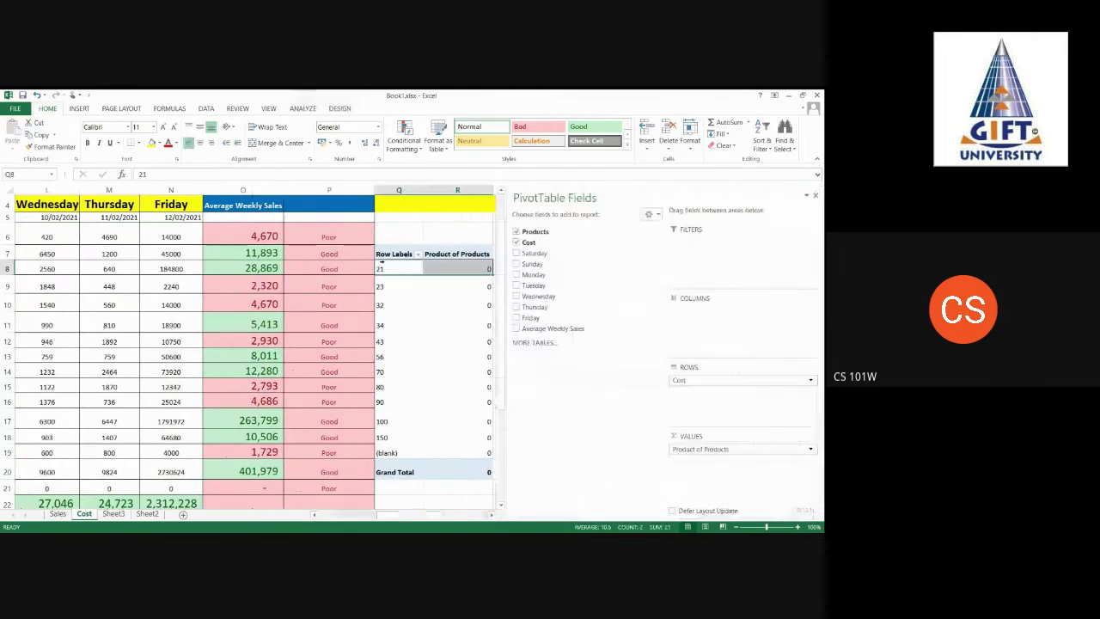
pyautogui.moveTo(398, 269); pyautogui.dragTo(456, 269)
pyautogui.click(455, 256)
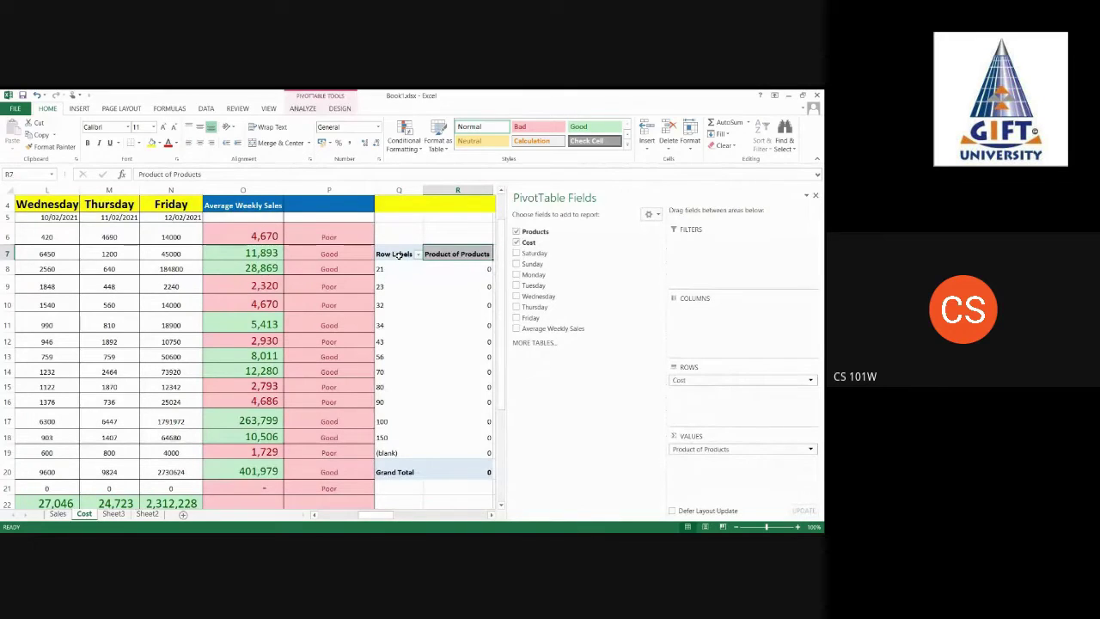
# Add the Saturday and Friday fields to the PivotTable's rows below Cost
pyautogui.click(696, 381)
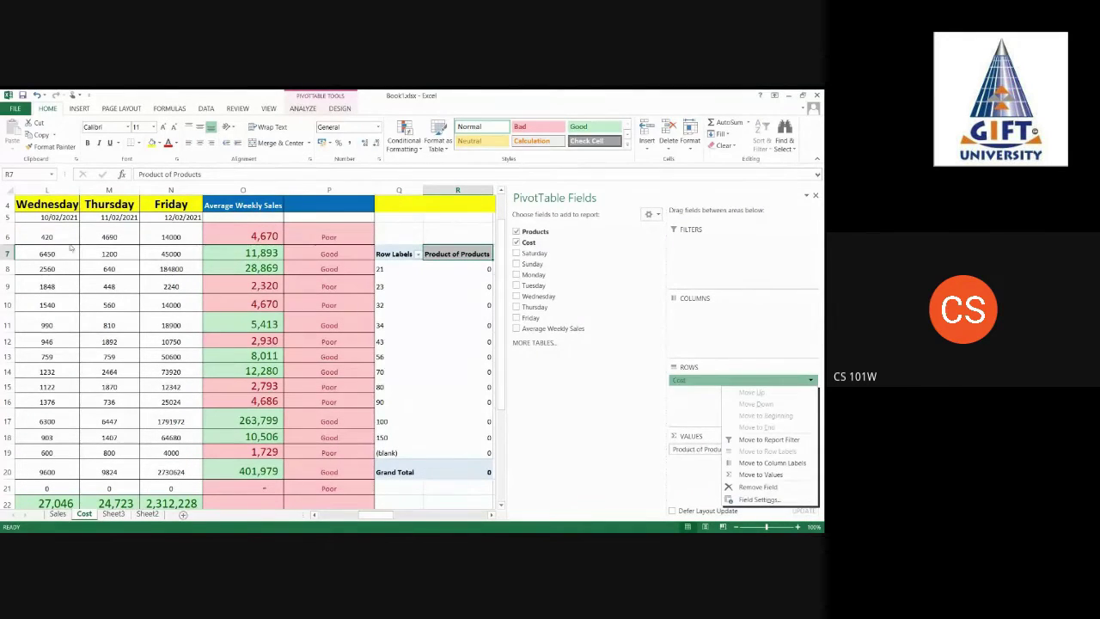
pyautogui.click(592, 423)
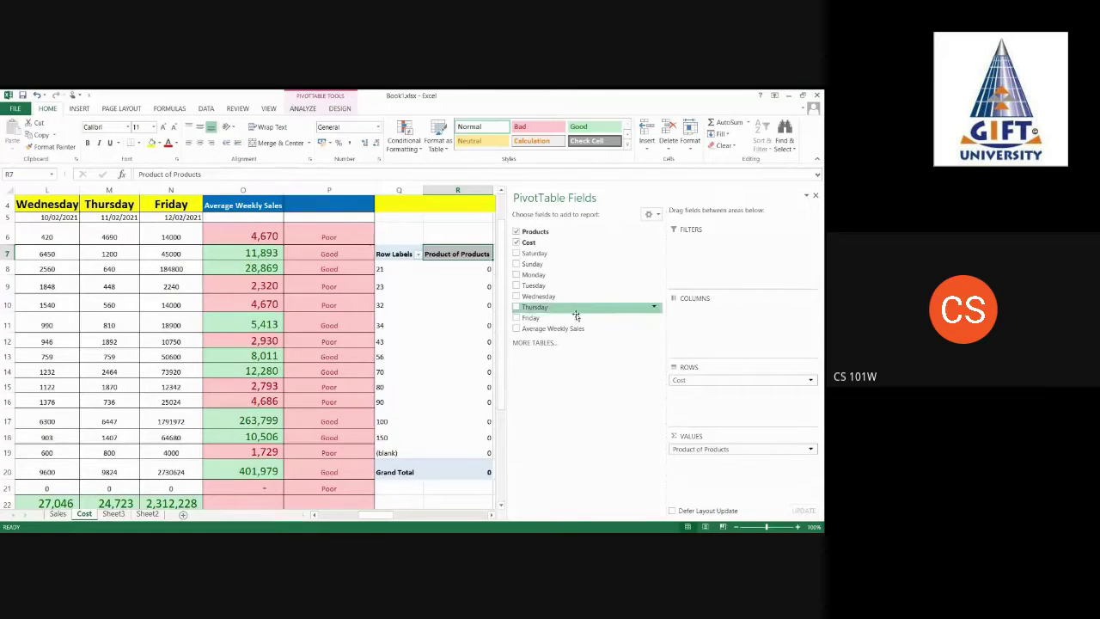
pyautogui.click(515, 252)
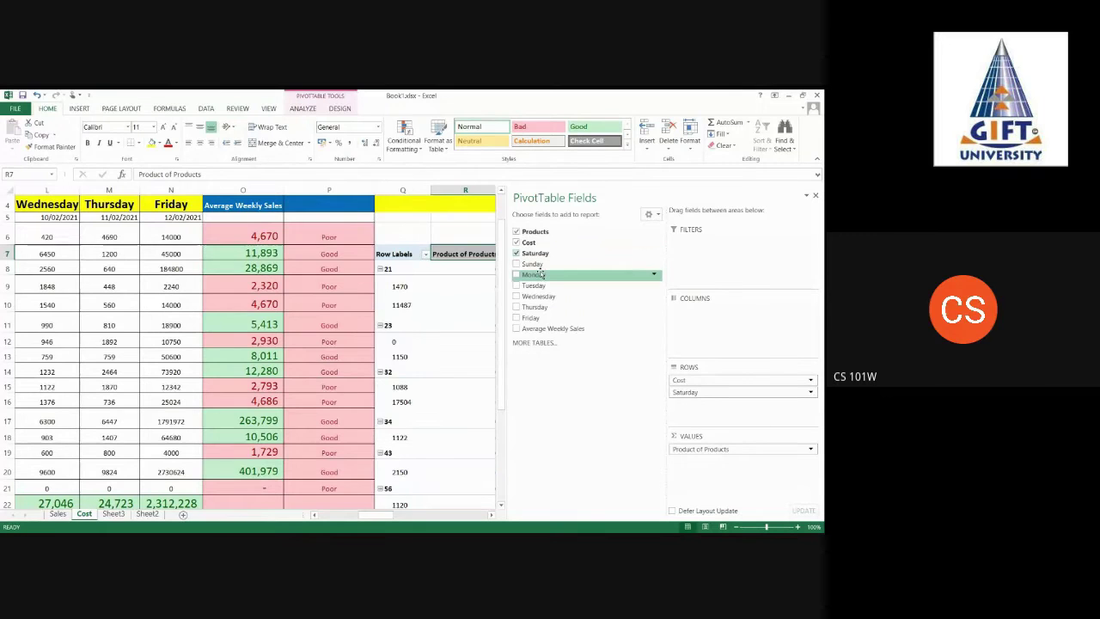
pyautogui.click(517, 318)
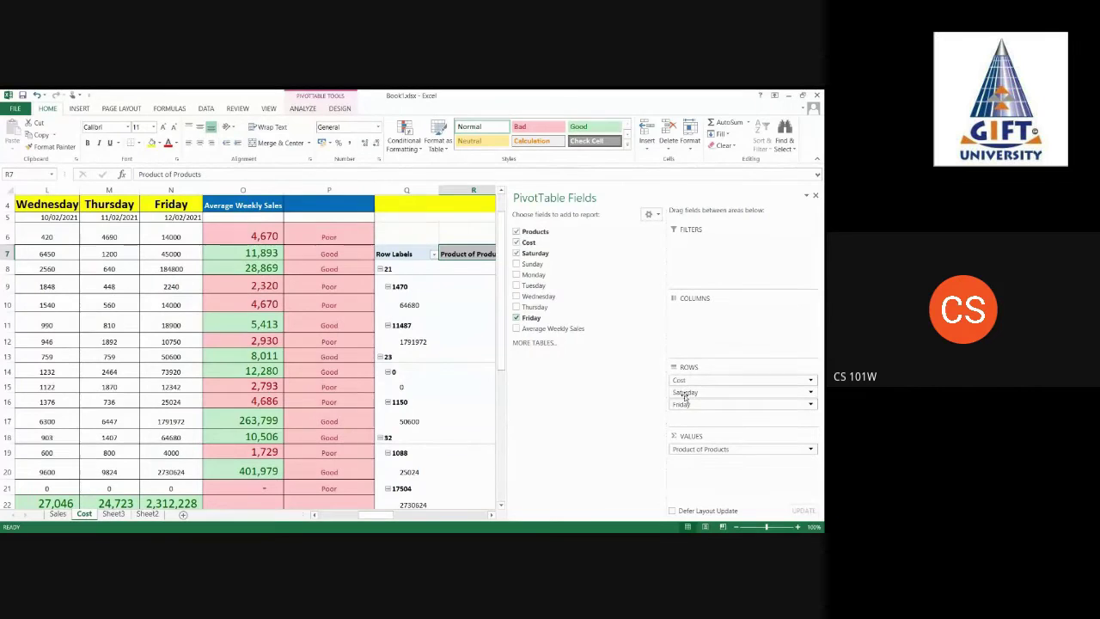
# Move the Products, Cost, Saturday and Friday fields into the PivotTable's columns area in that order
pyautogui.moveTo(688, 450); pyautogui.dragTo(702, 317)
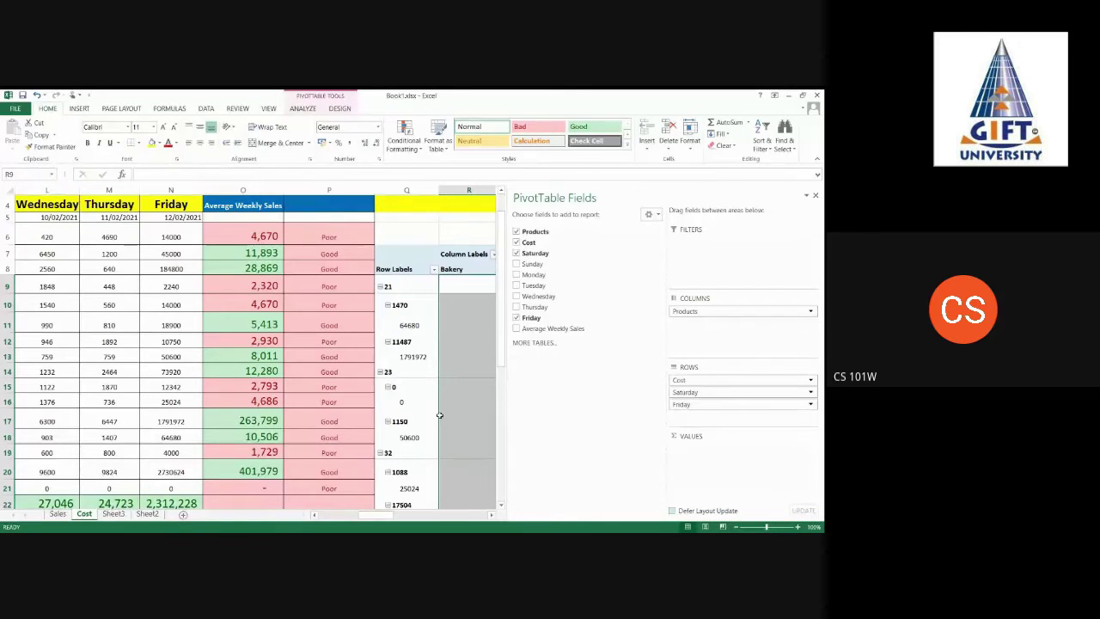
pyautogui.moveTo(679, 380); pyautogui.dragTo(680, 336)
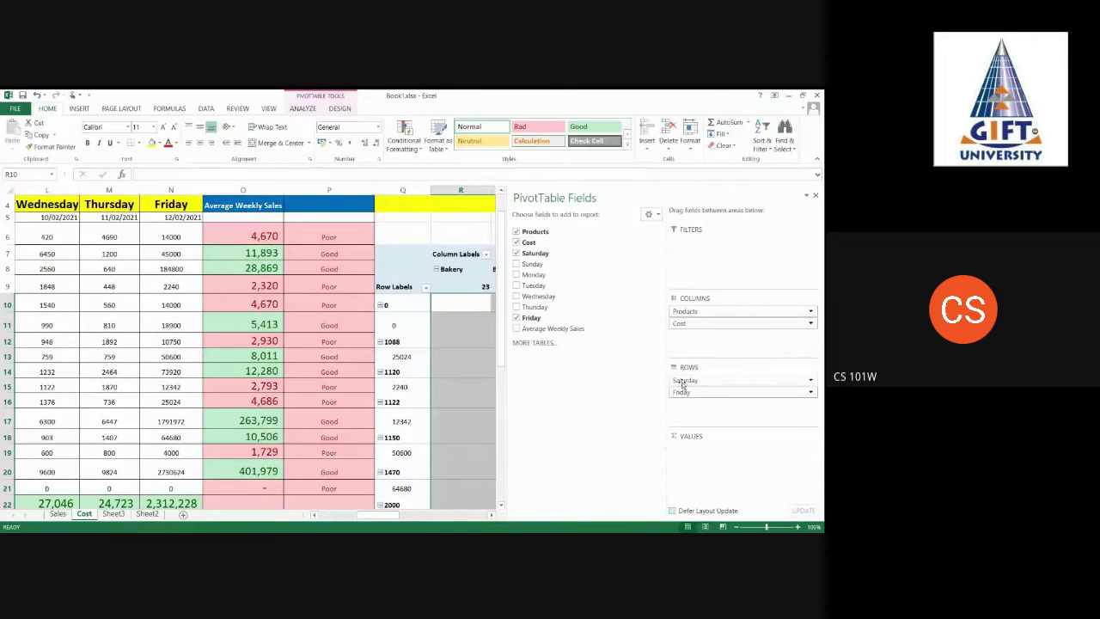
pyautogui.moveTo(681, 380); pyautogui.dragTo(686, 337)
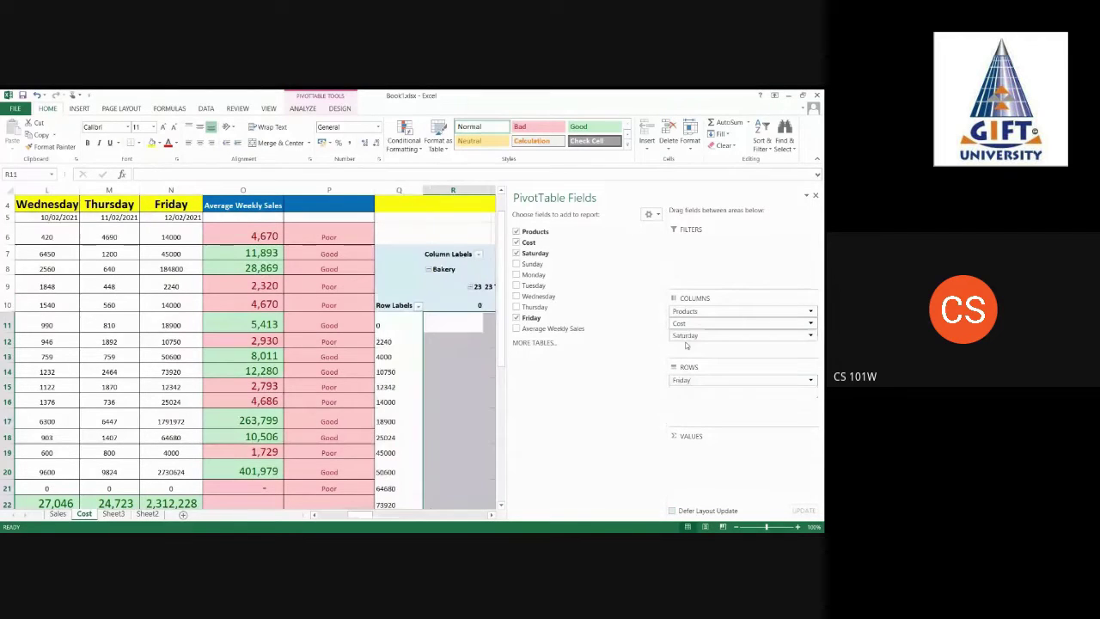
pyautogui.moveTo(684, 380); pyautogui.dragTo(687, 348)
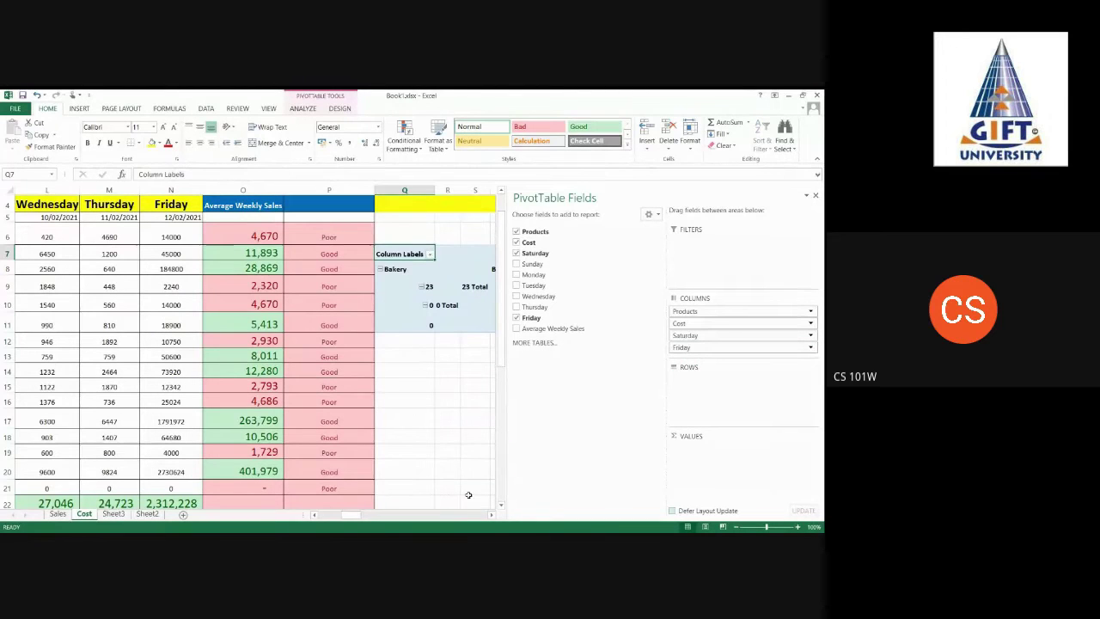
# Move the PivotChart's Products, Cost, Friday and Saturday fields from the legend series to the axis categories
pyautogui.hscroll(5, 297, 367)
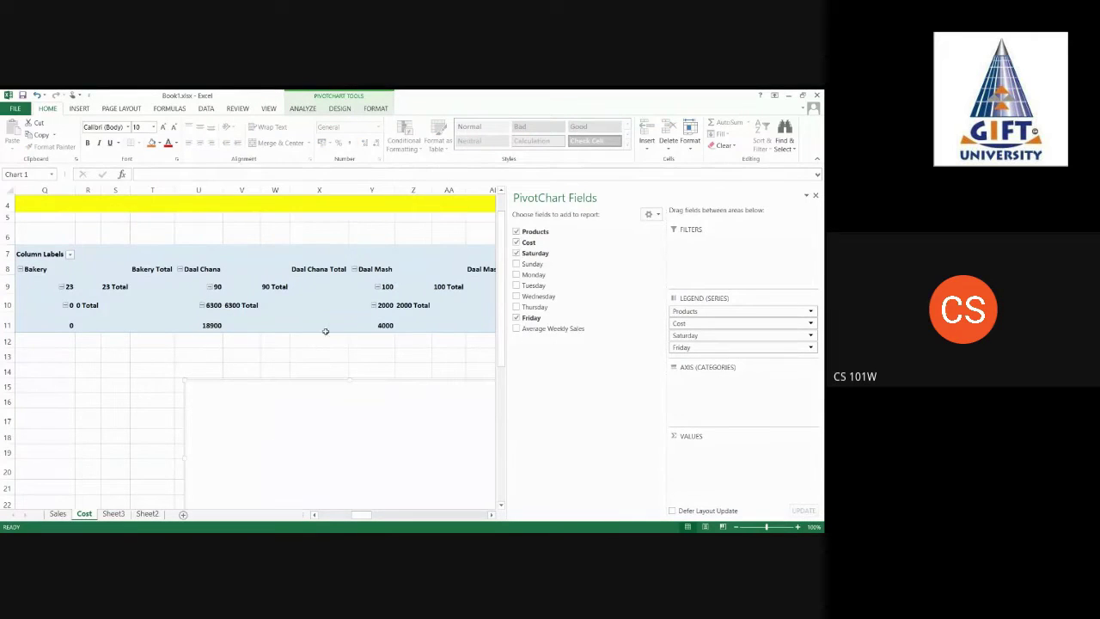
pyautogui.moveTo(368, 515); pyautogui.dragTo(370, 515)
pyautogui.moveTo(693, 313); pyautogui.dragTo(694, 405)
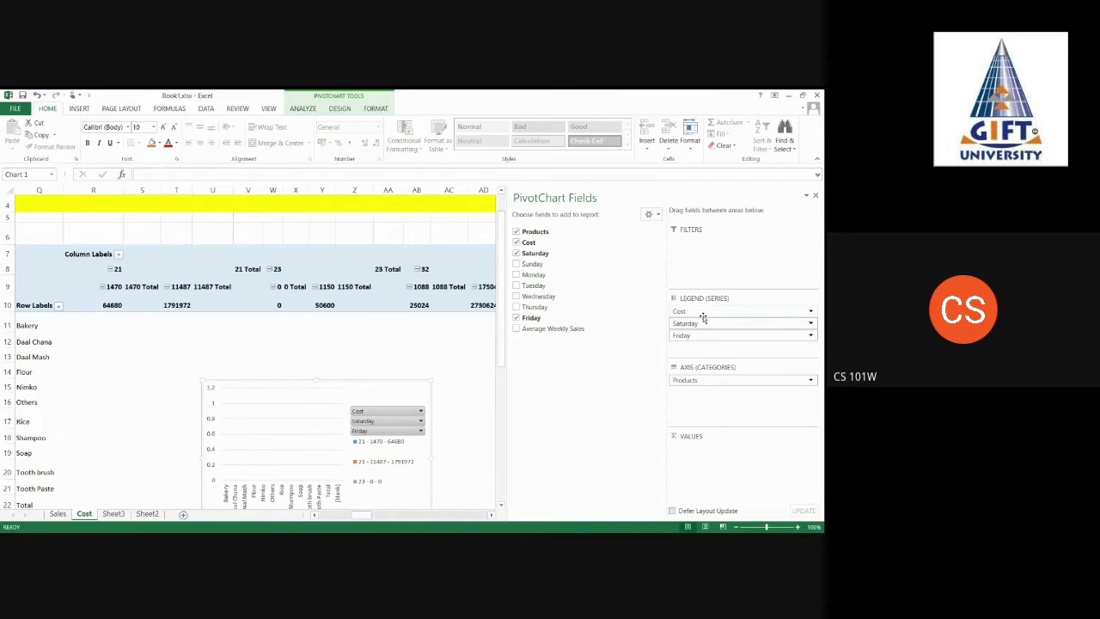
pyautogui.moveTo(703, 317); pyautogui.dragTo(705, 397)
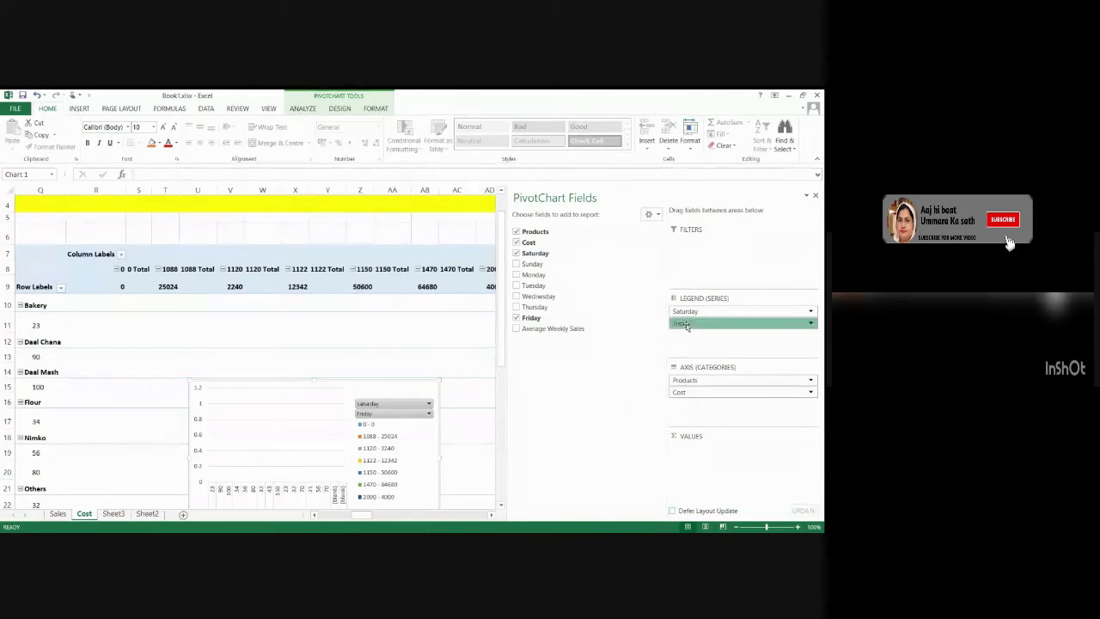
pyautogui.moveTo(685, 325); pyautogui.dragTo(692, 417)
# Sort the PivotTable's row labels by Products from A to Z and recheck the sort and filter options
pyautogui.moveTo(363, 515); pyautogui.dragTo(356, 516)
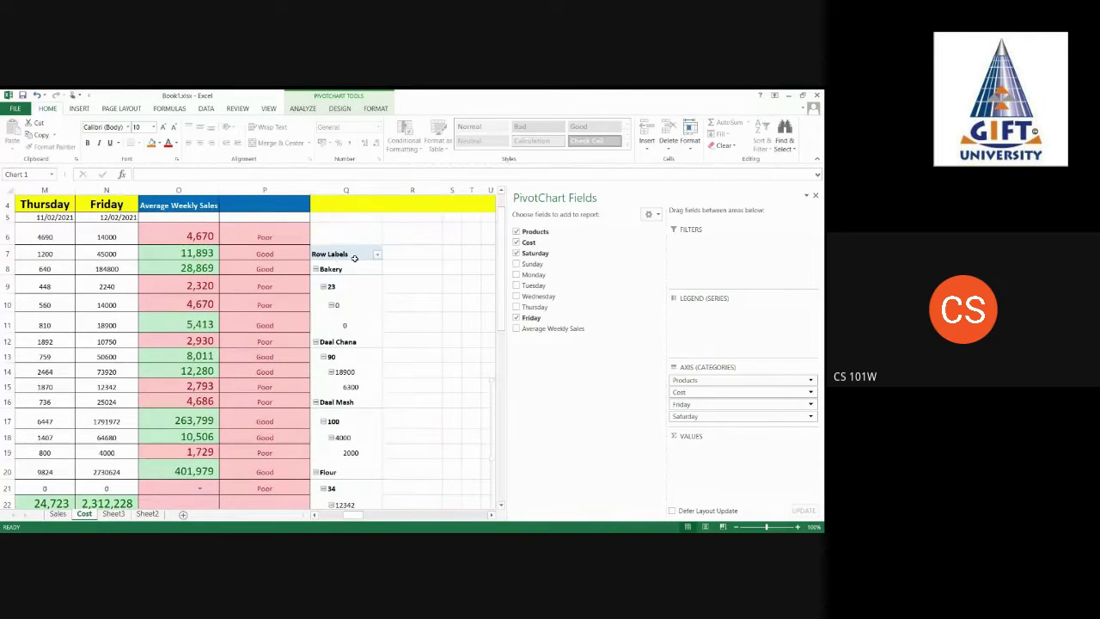
pyautogui.click(377, 254)
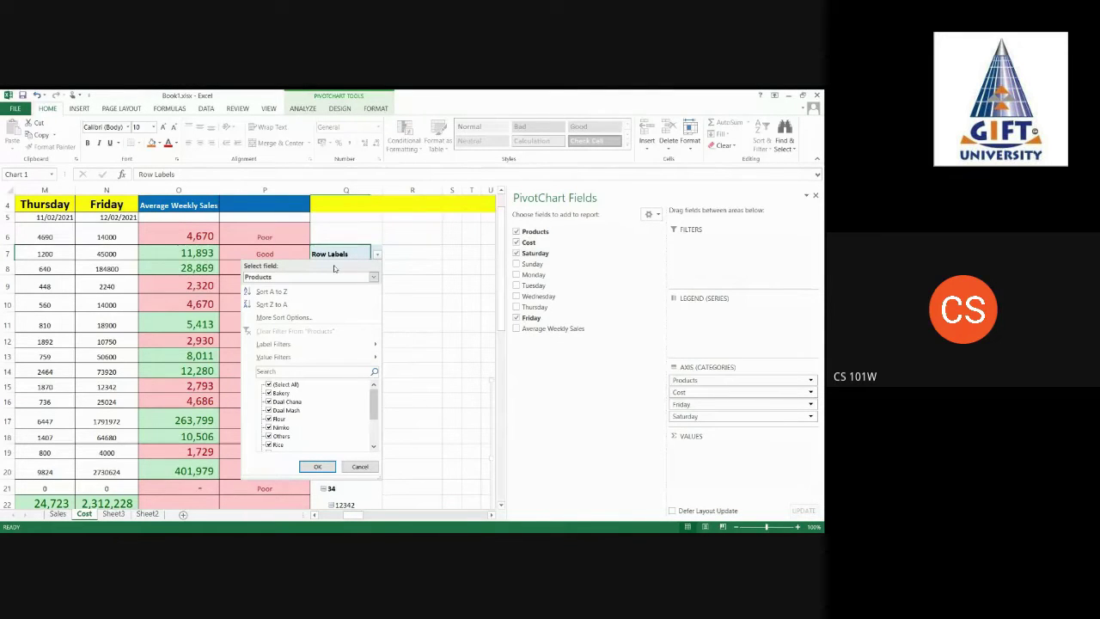
pyautogui.click(317, 466)
pyautogui.click(392, 344)
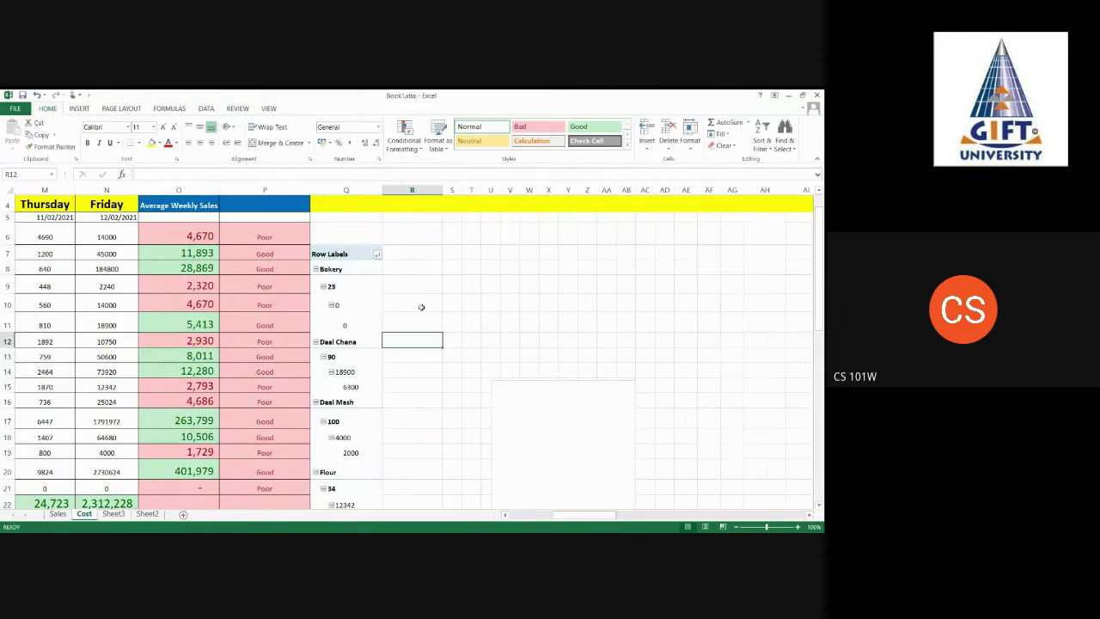
pyautogui.click(399, 281)
pyautogui.click(378, 254)
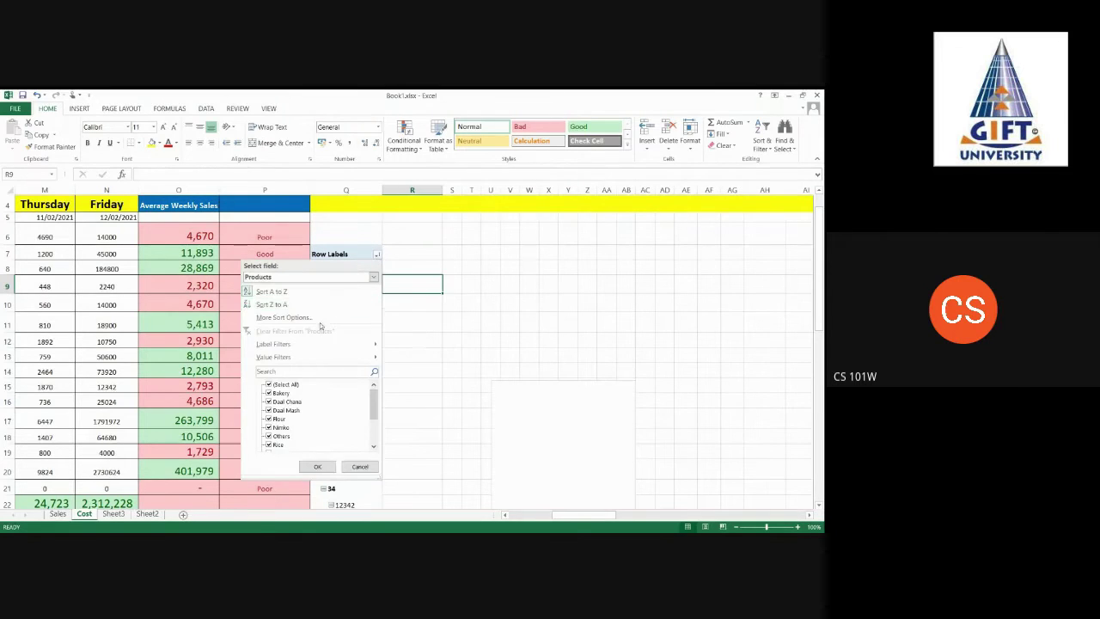
pyautogui.click(317, 466)
# Select the PivotTable and remove its Saturday, Cost, Products and Friday fields
pyautogui.click(344, 271)
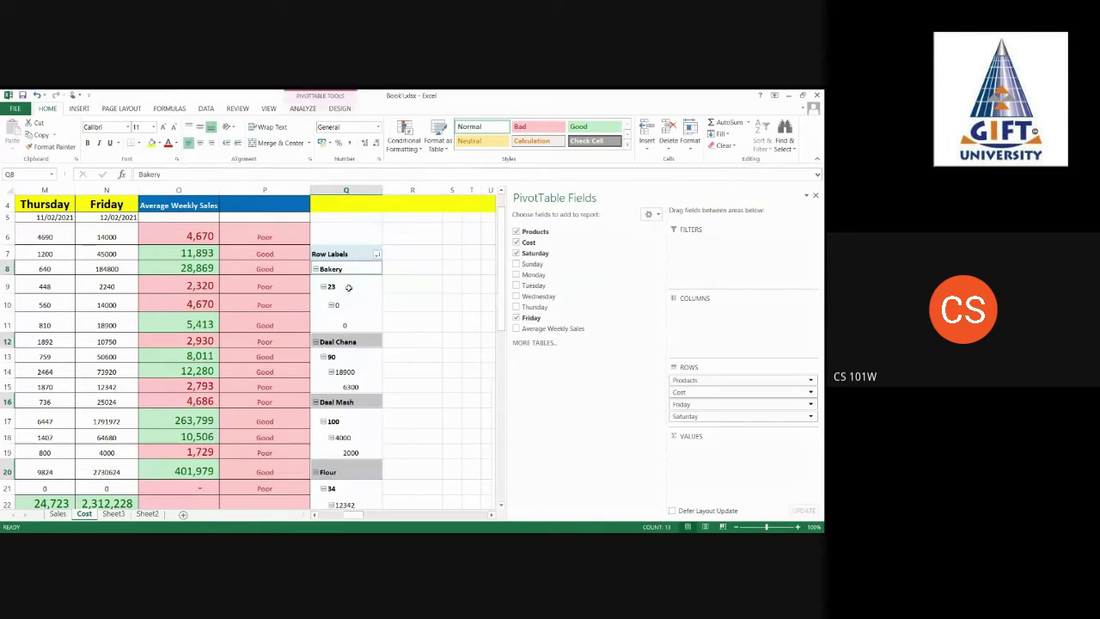
pyautogui.click(347, 325)
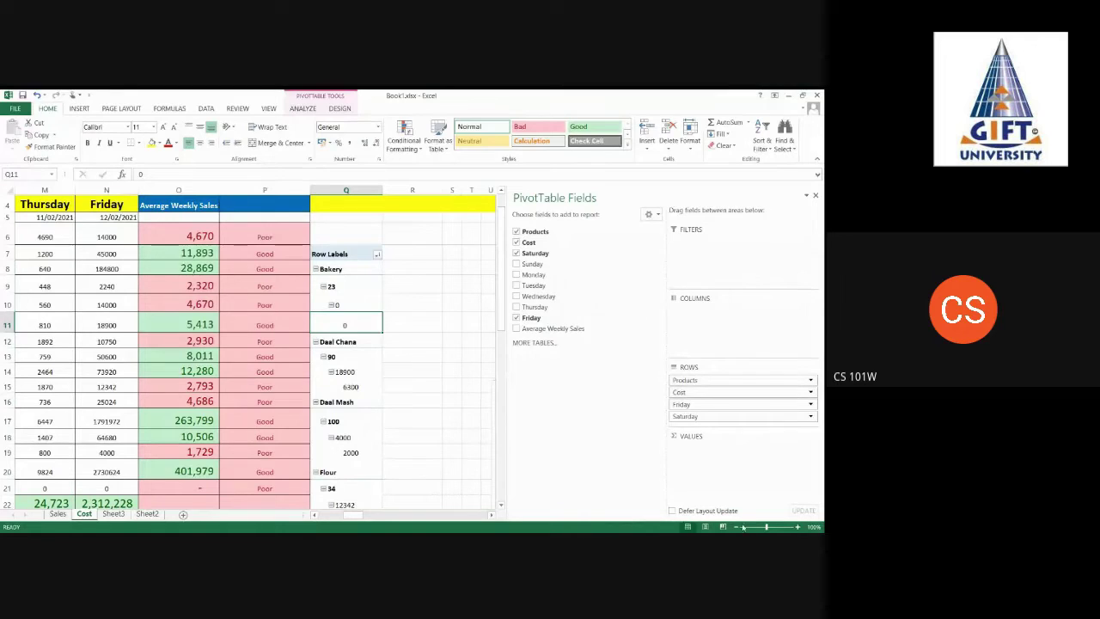
pyautogui.click(487, 515)
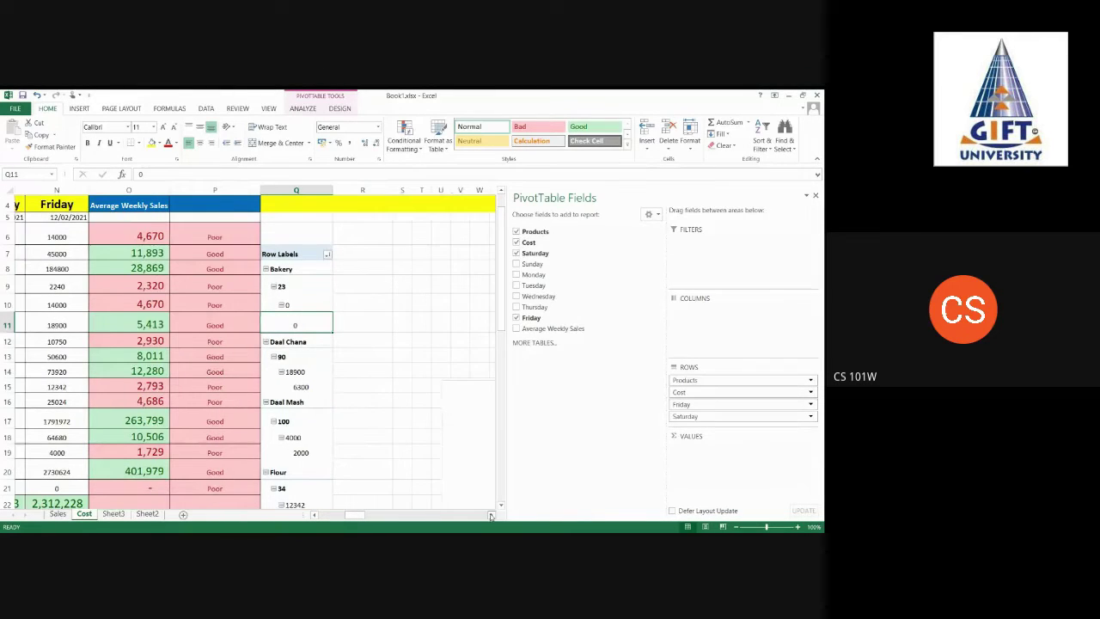
pyautogui.click(517, 253)
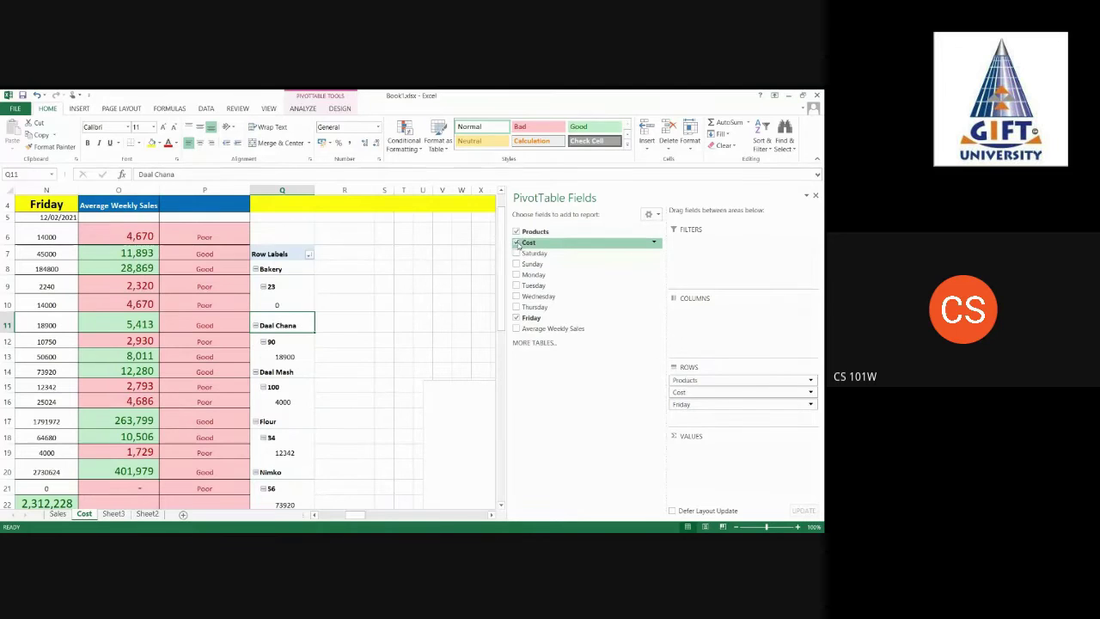
pyautogui.click(517, 243)
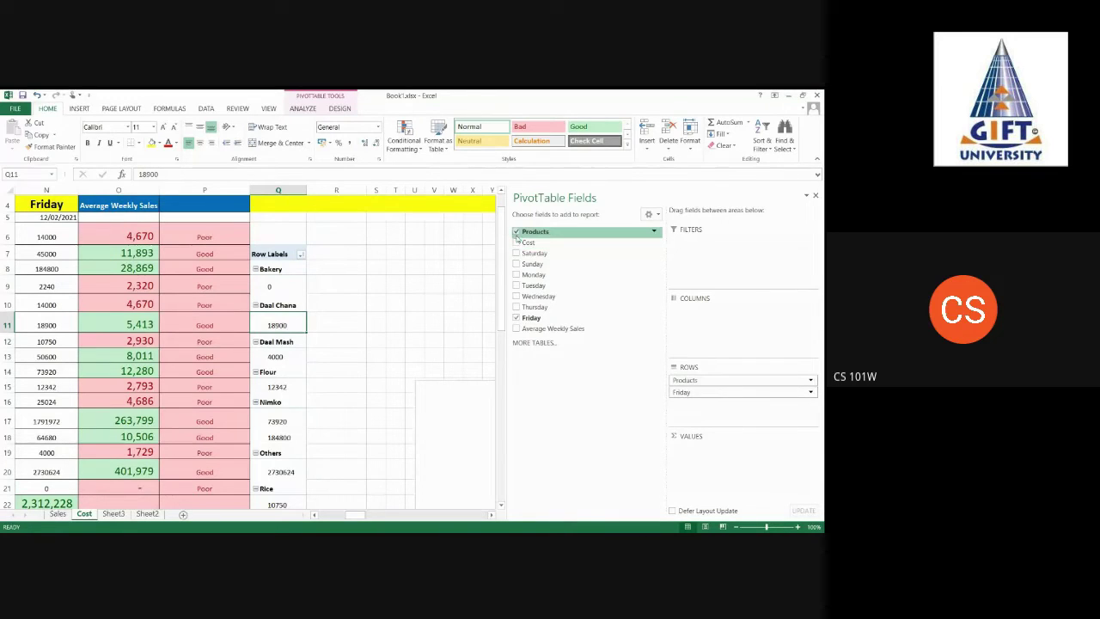
pyautogui.click(517, 232)
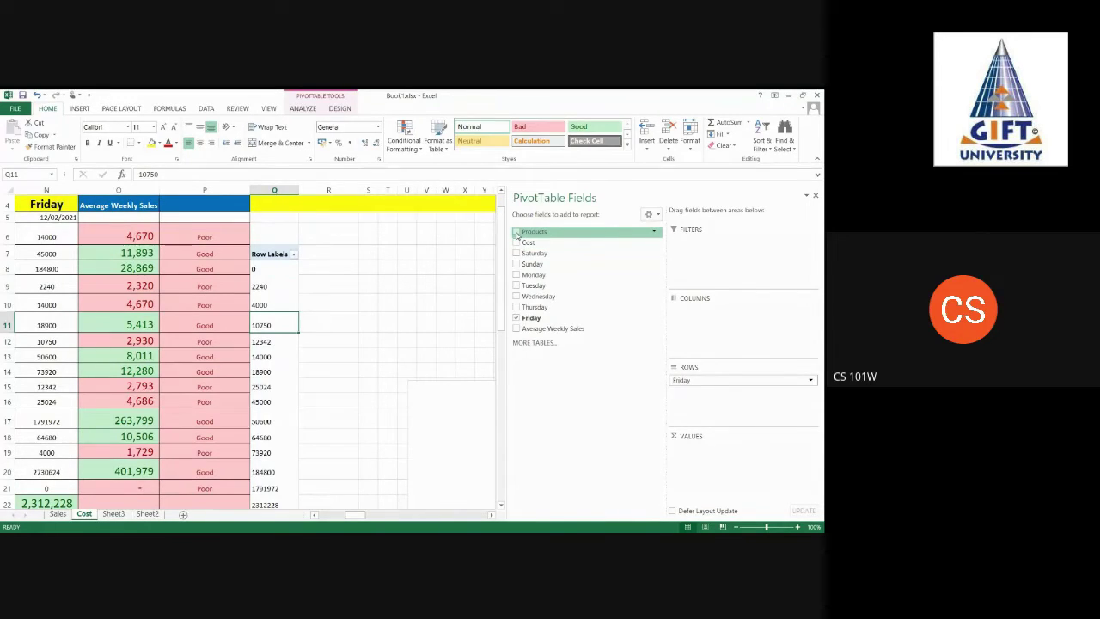
pyautogui.click(516, 318)
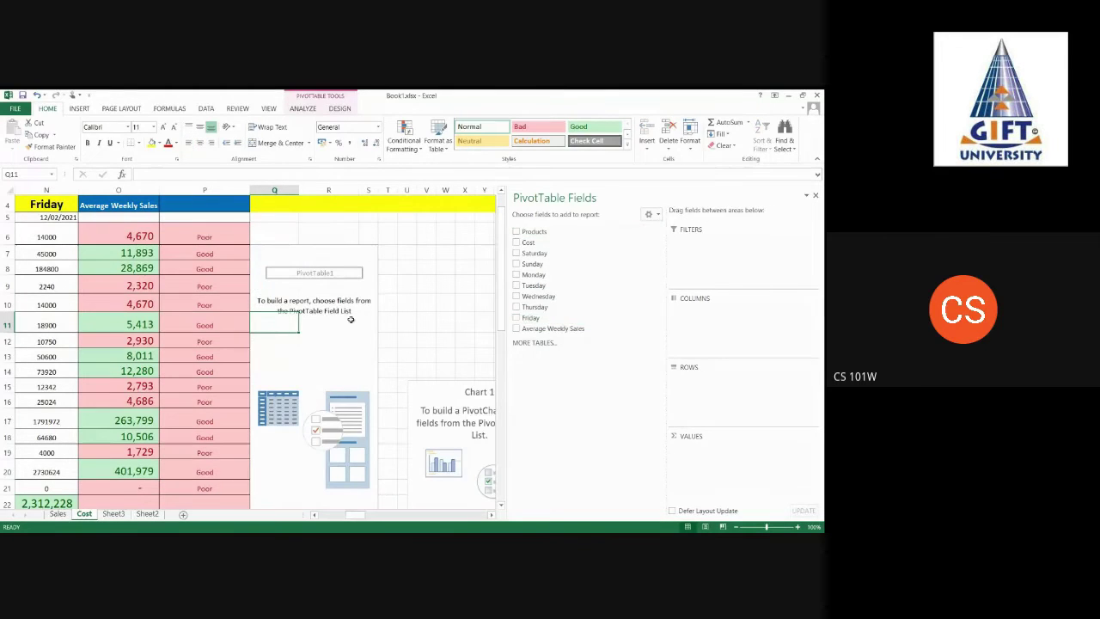
# Add the Products field and the Wednesday field to the empty PivotTable's rows area
pyautogui.click(348, 339)
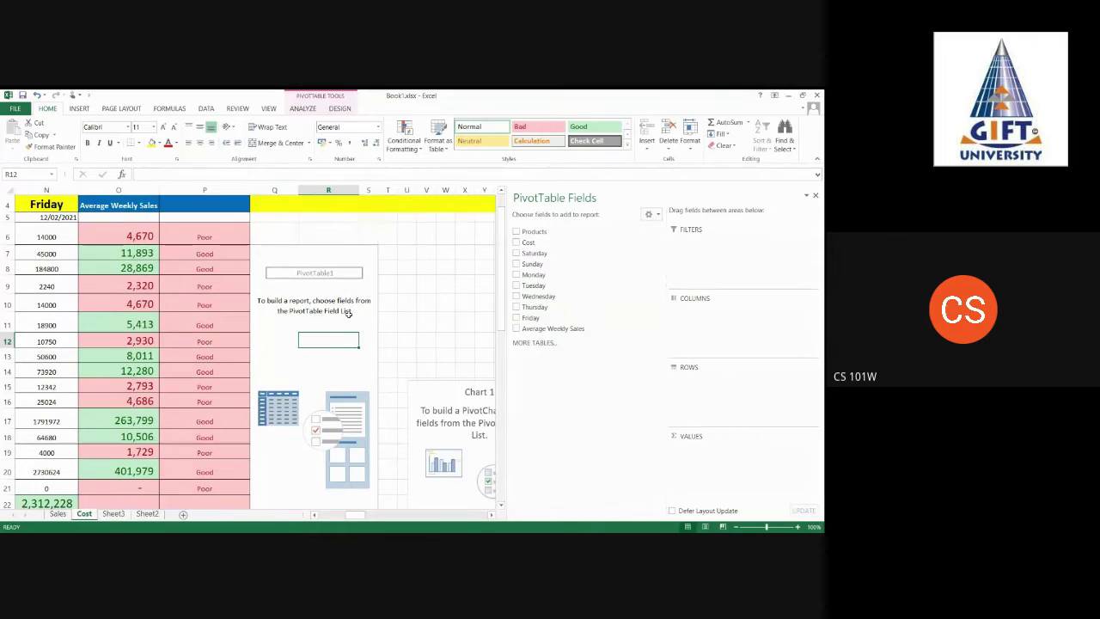
pyautogui.press('Return')
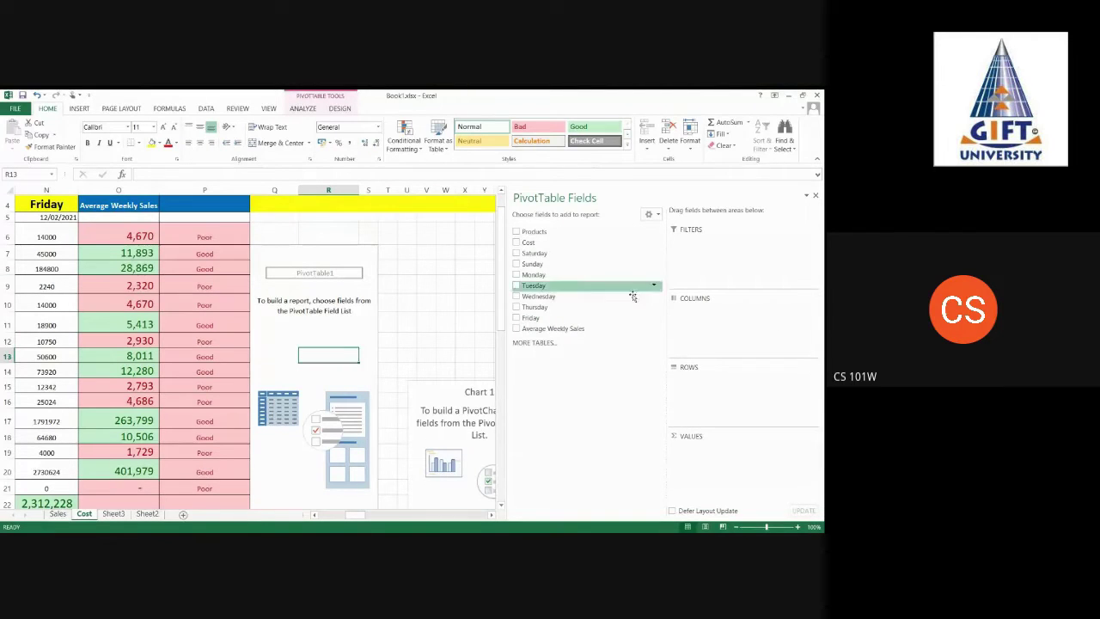
pyautogui.click(518, 232)
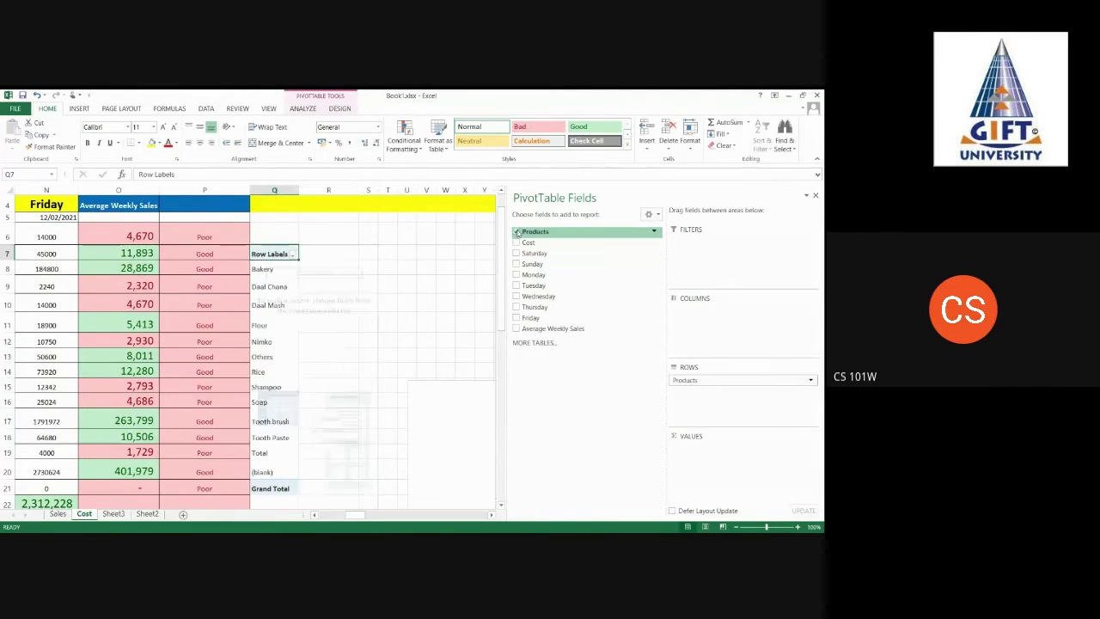
pyautogui.click(324, 254)
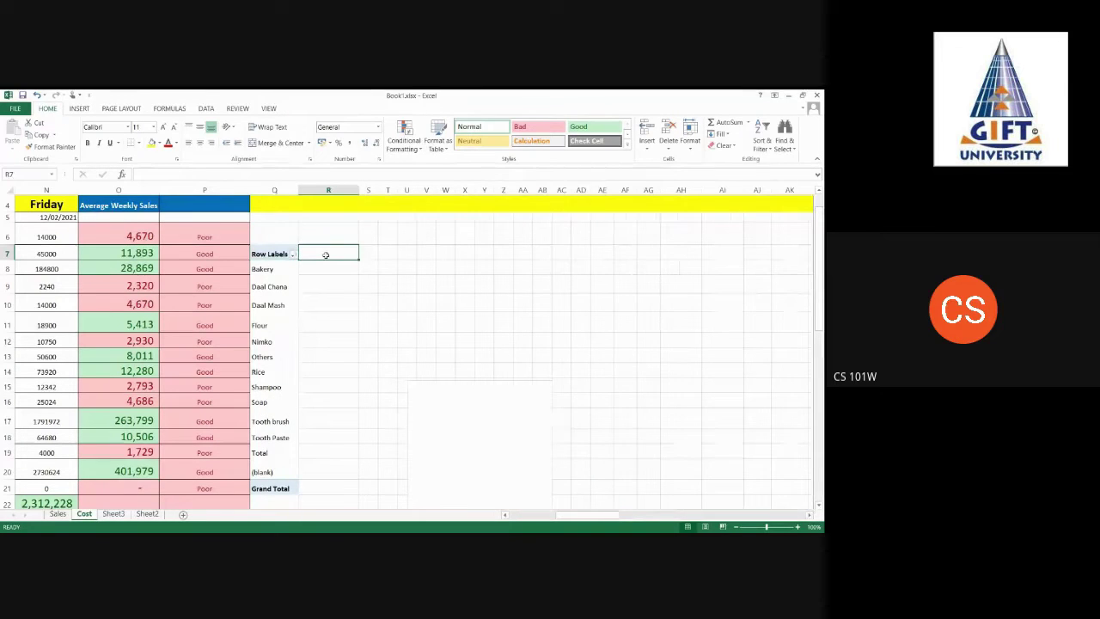
pyautogui.click(266, 253)
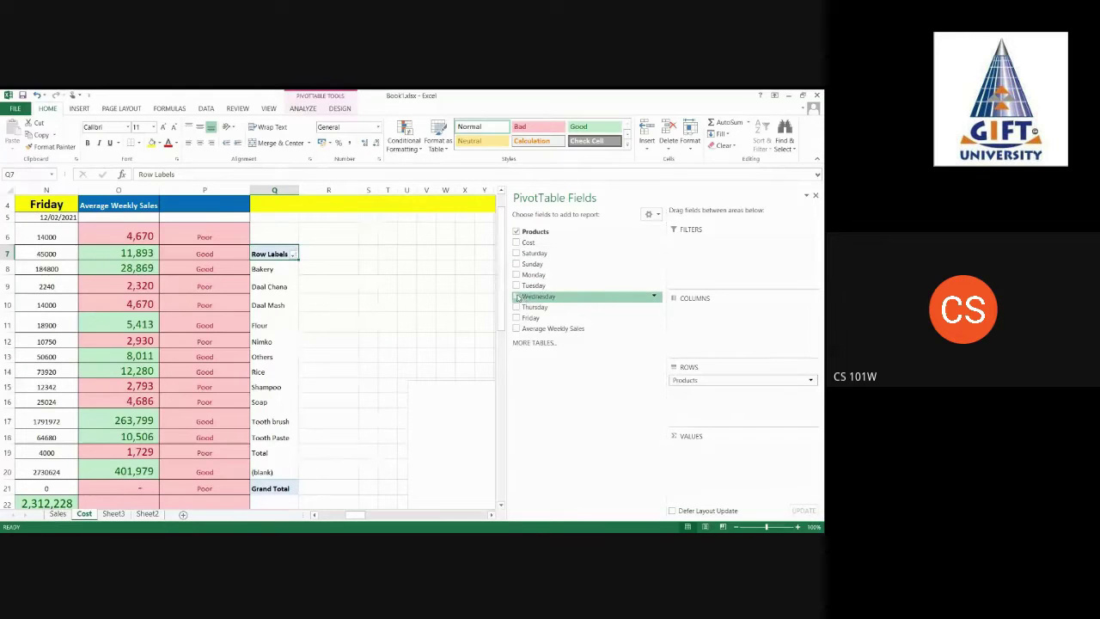
pyautogui.moveTo(520, 297); pyautogui.dragTo(689, 395)
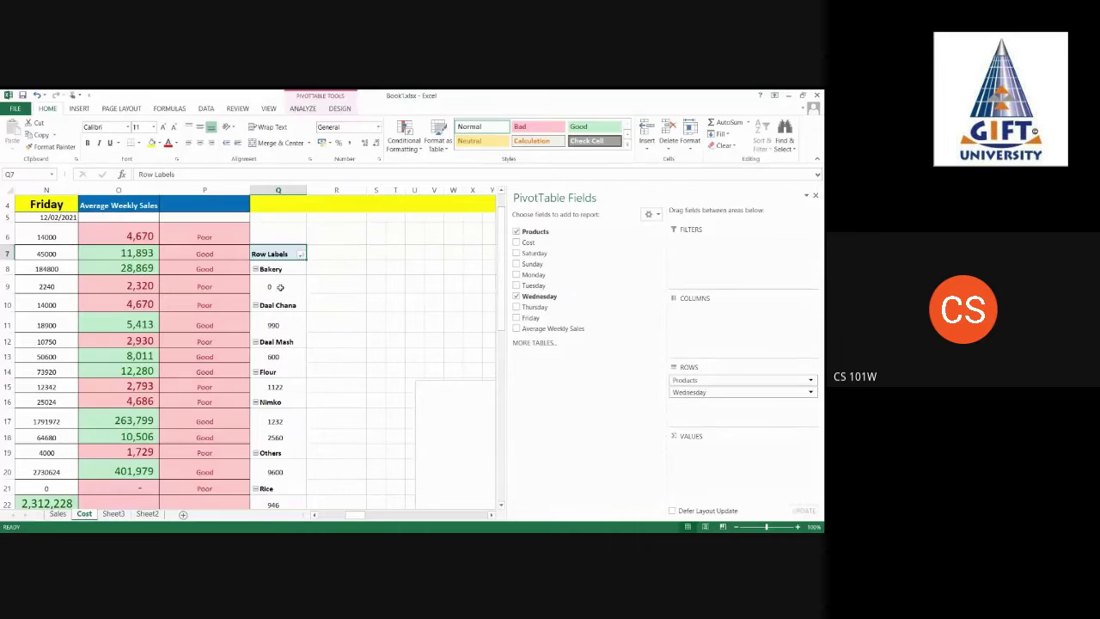
# Examine the Wednesday values listed under each product in the PivotTable's row labels
pyautogui.click(272, 286)
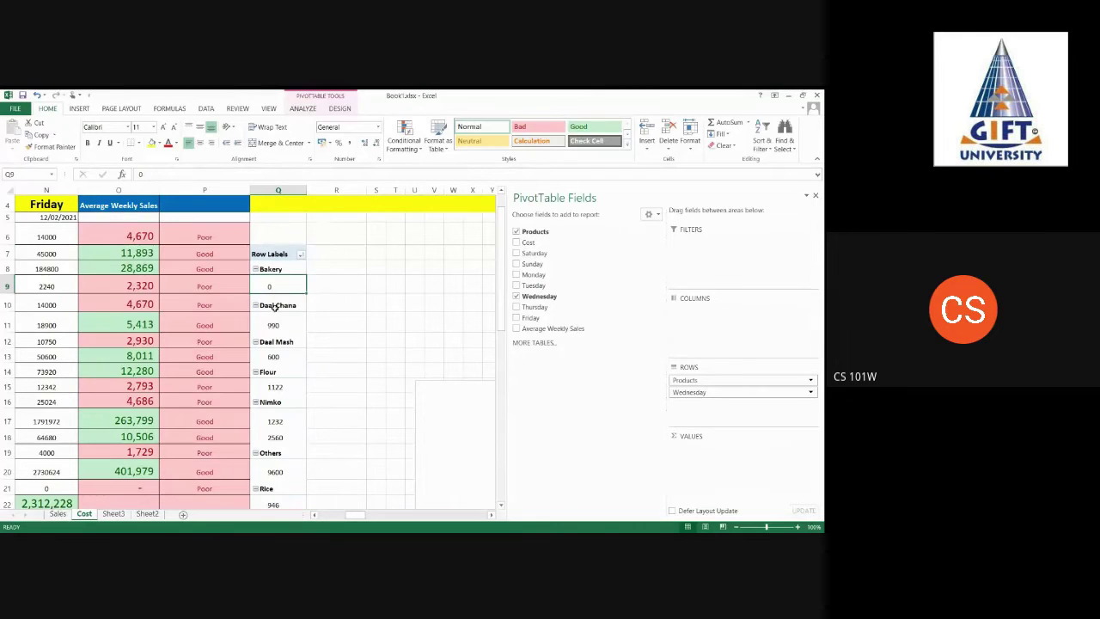
pyautogui.click(269, 313)
pyautogui.click(273, 330)
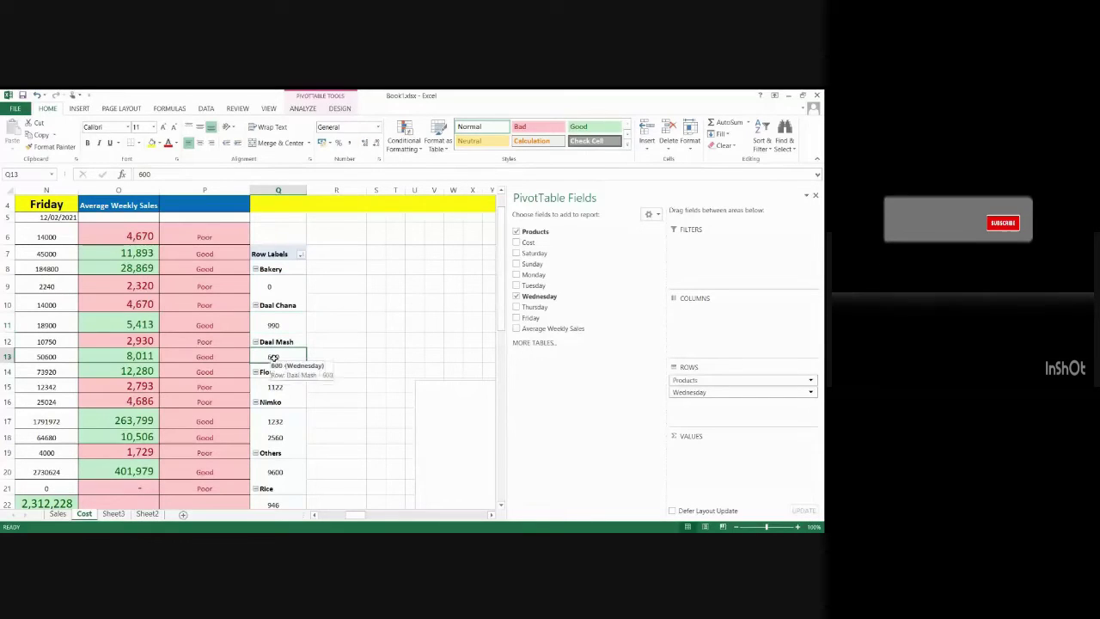
pyautogui.click(266, 360)
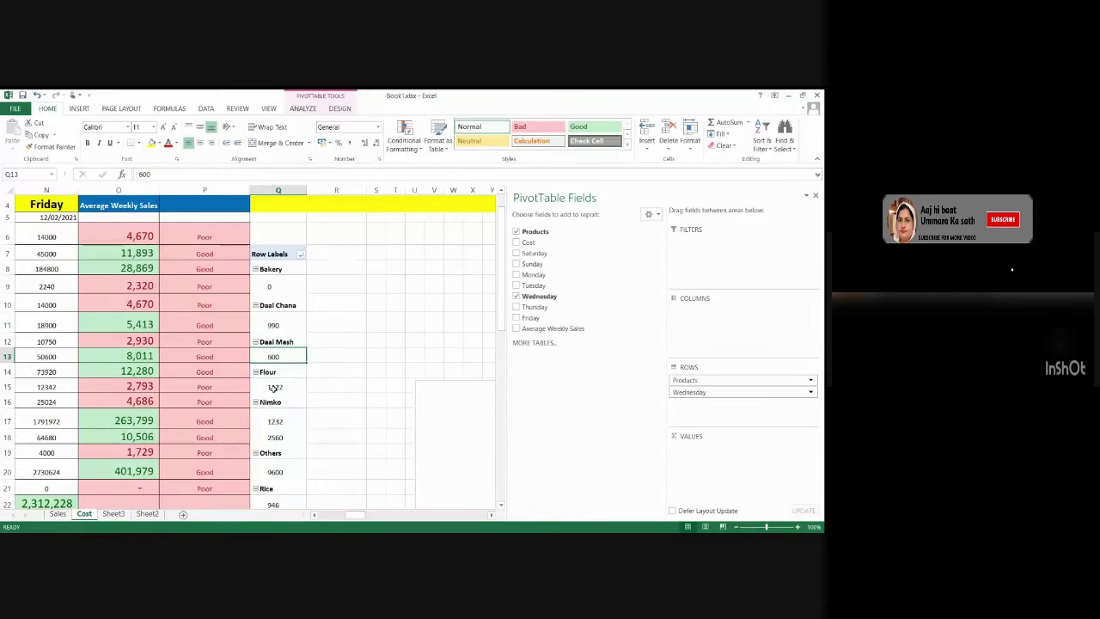
pyautogui.click(278, 290)
pyautogui.click(275, 356)
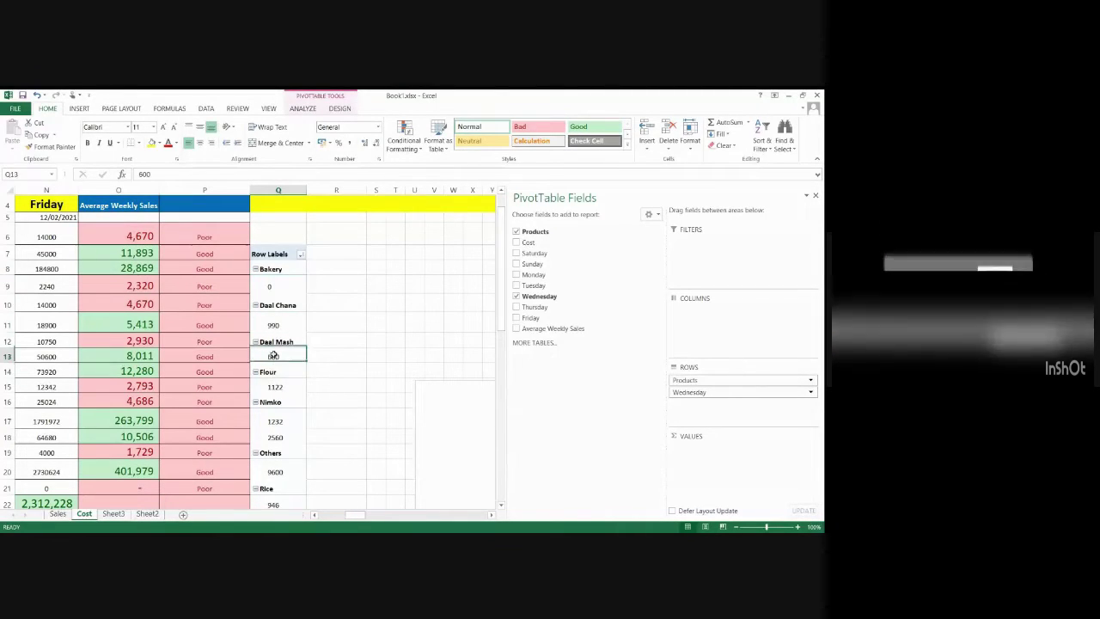
pyautogui.click(278, 294)
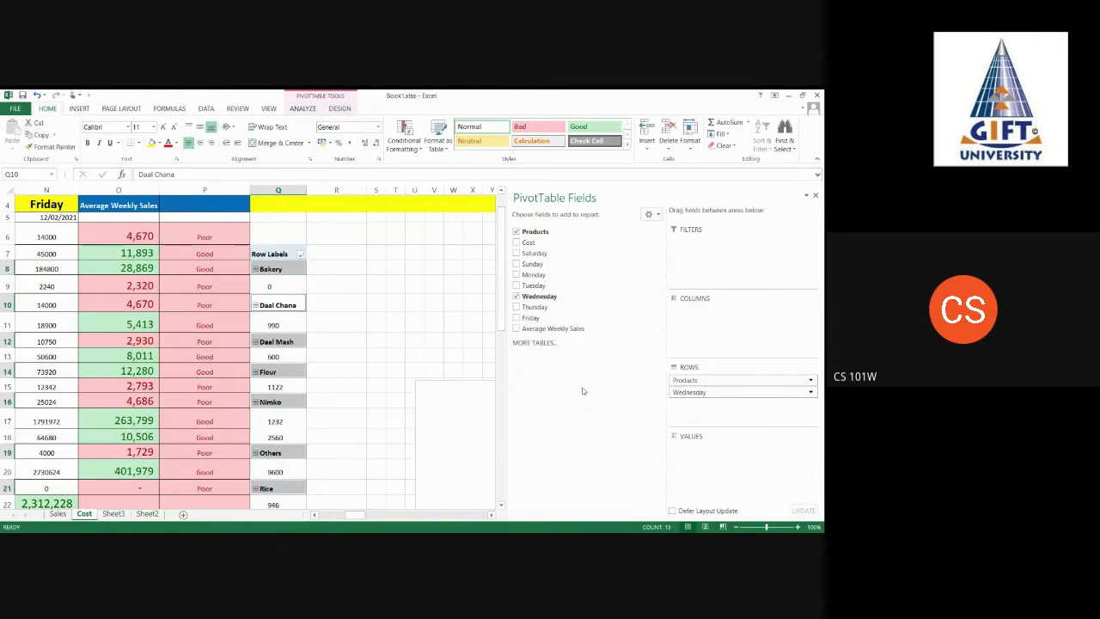
# Move the Wednesday field from the PivotTable's rows to its values area and summarize it by Sum
pyautogui.moveTo(689, 396); pyautogui.dragTo(691, 449)
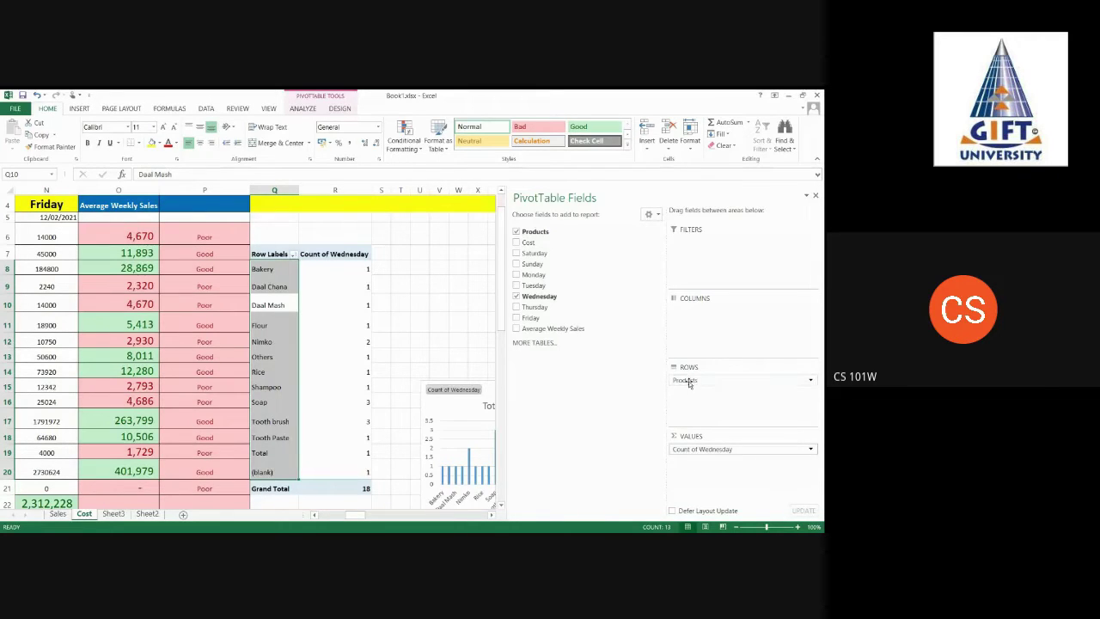
pyautogui.click(270, 280)
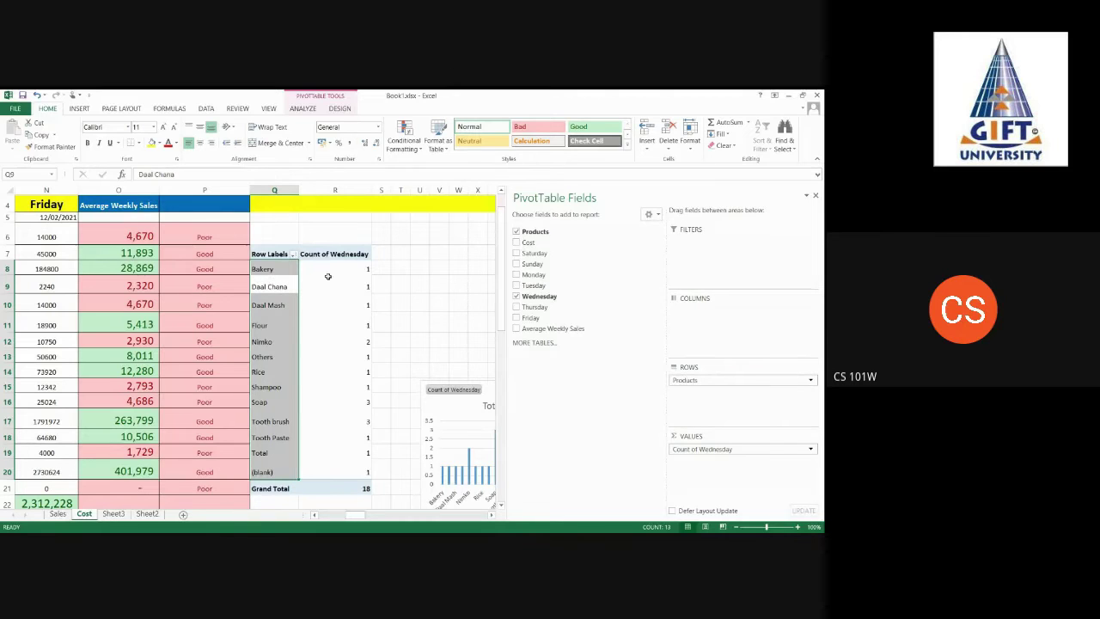
pyautogui.click(810, 450)
pyautogui.click(786, 438)
pyautogui.click(611, 345)
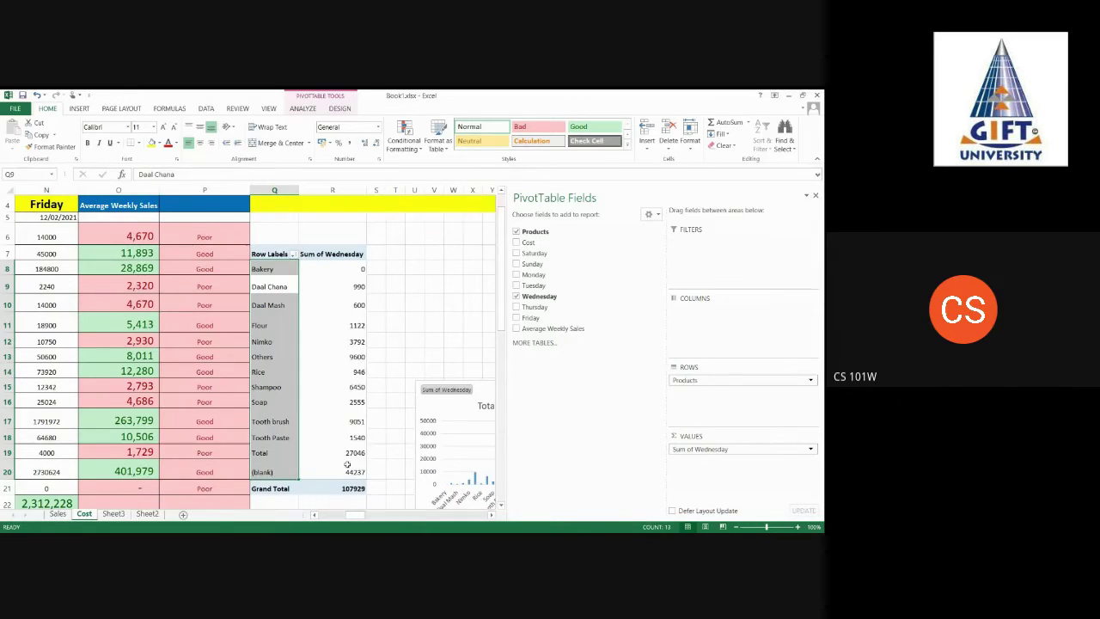
pyautogui.click(330, 255)
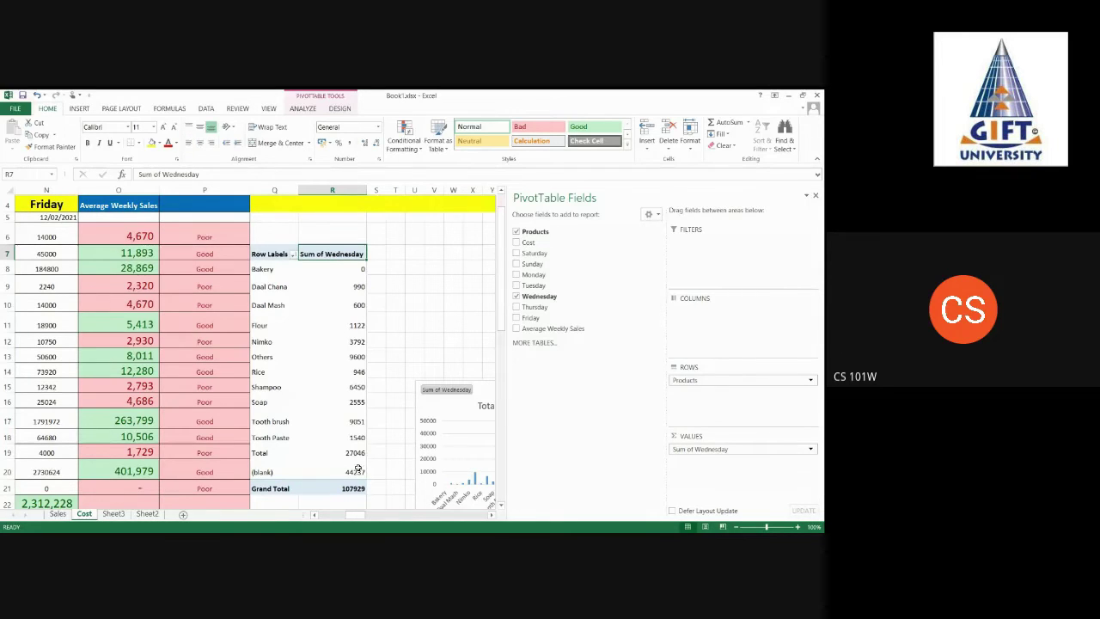
pyautogui.click(358, 473)
pyautogui.click(264, 251)
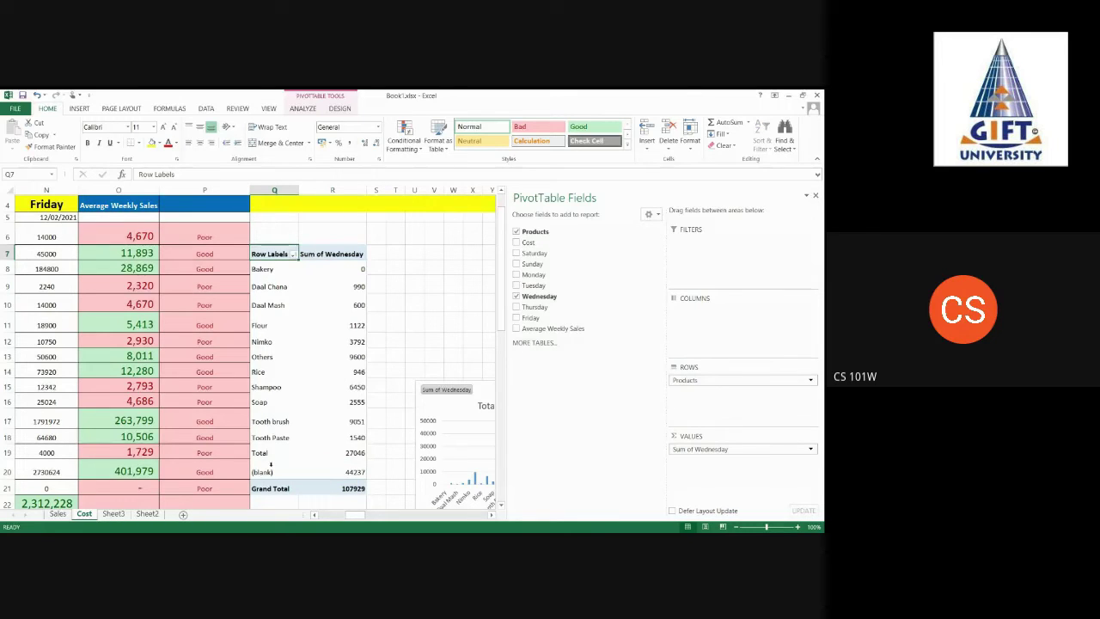
pyautogui.click(309, 305)
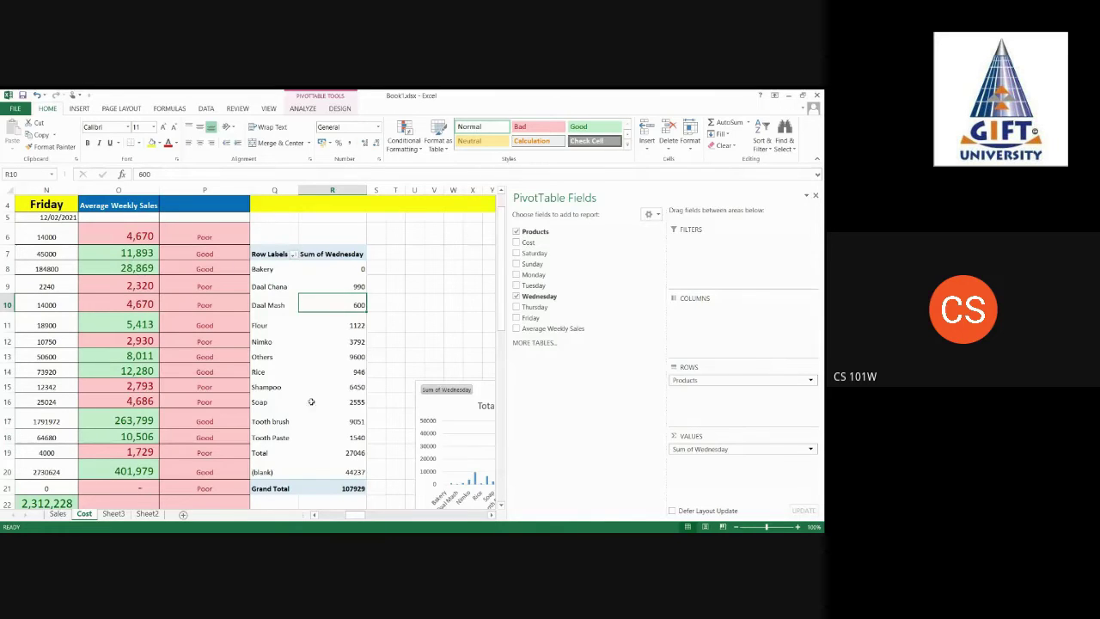
# Move the PivotChart up on the sheet so that it sits beside the PivotTable
pyautogui.moveTo(370, 515); pyautogui.dragTo(359, 515)
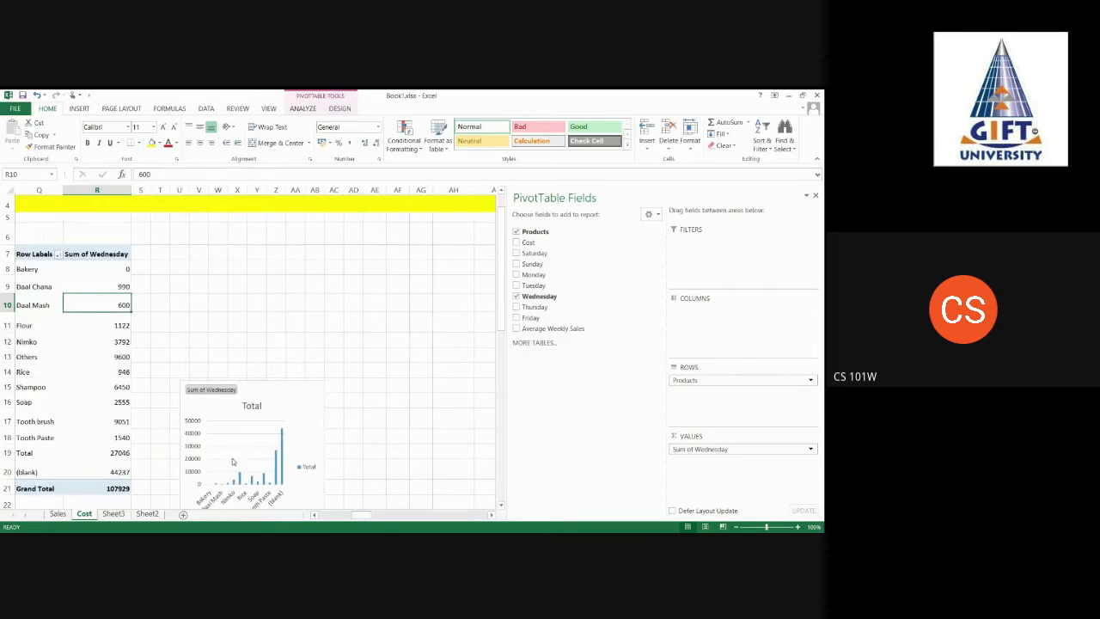
pyautogui.click(251, 384)
pyautogui.doubleClick(287, 405)
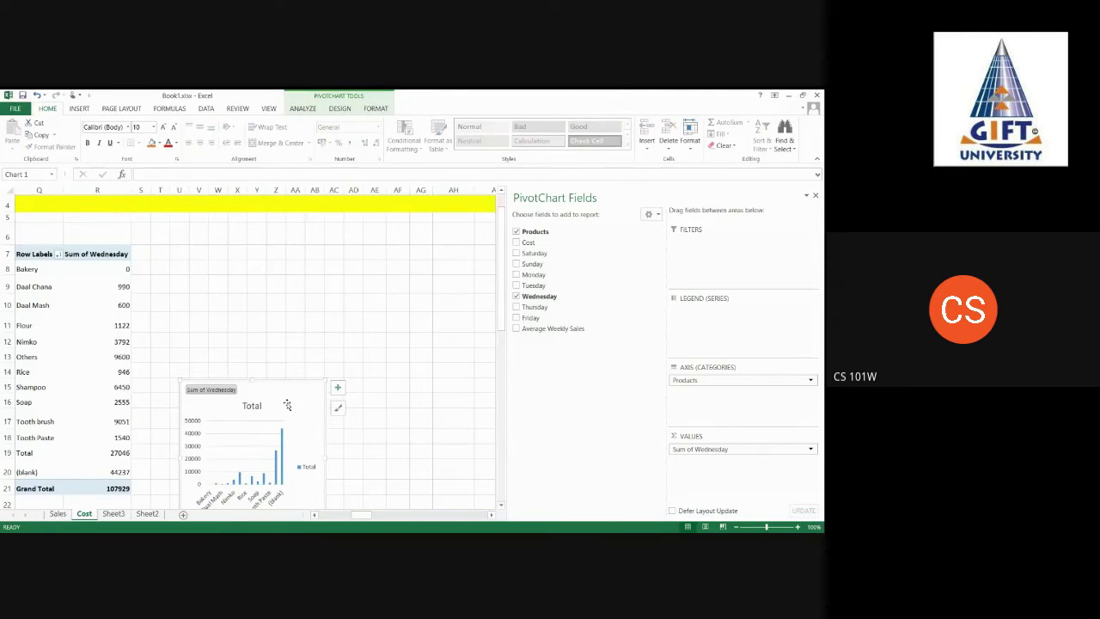
pyautogui.moveTo(292, 392); pyautogui.dragTo(281, 283)
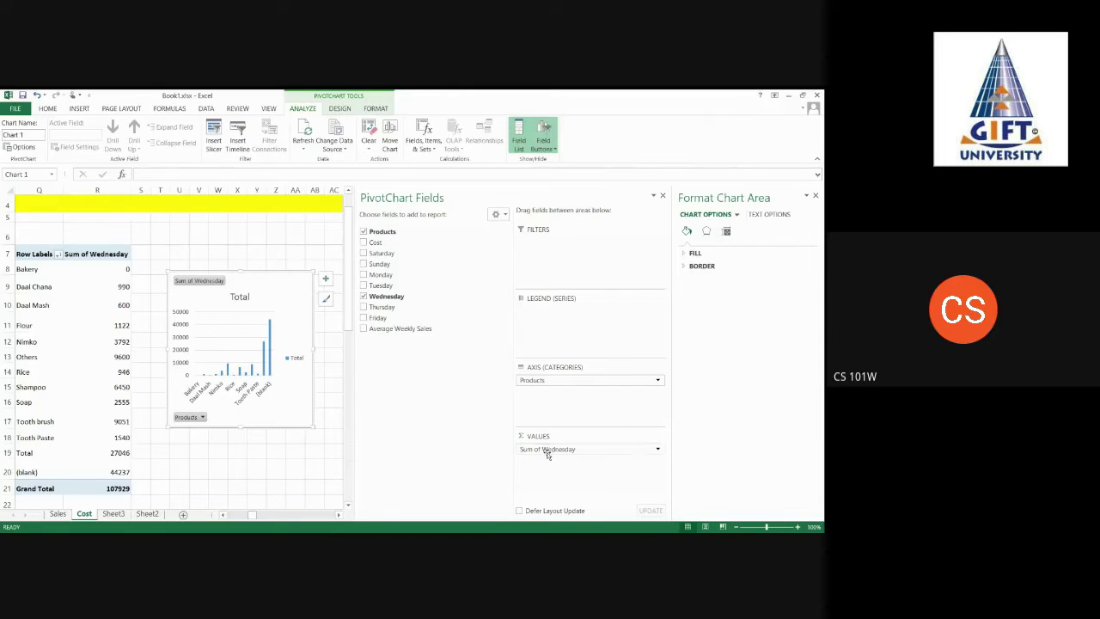
# Replace the PivotChart's Wednesday field with Tuesday and move Tuesday from the axis categories to the values area
pyautogui.click(364, 296)
pyautogui.click(364, 285)
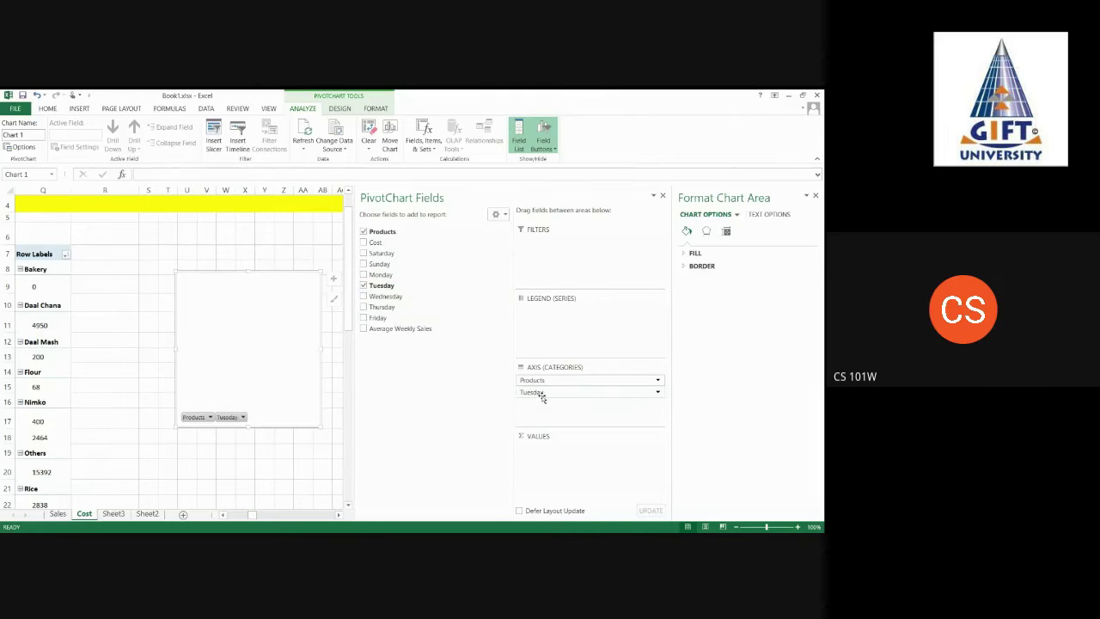
pyautogui.moveTo(542, 397); pyautogui.dragTo(551, 454)
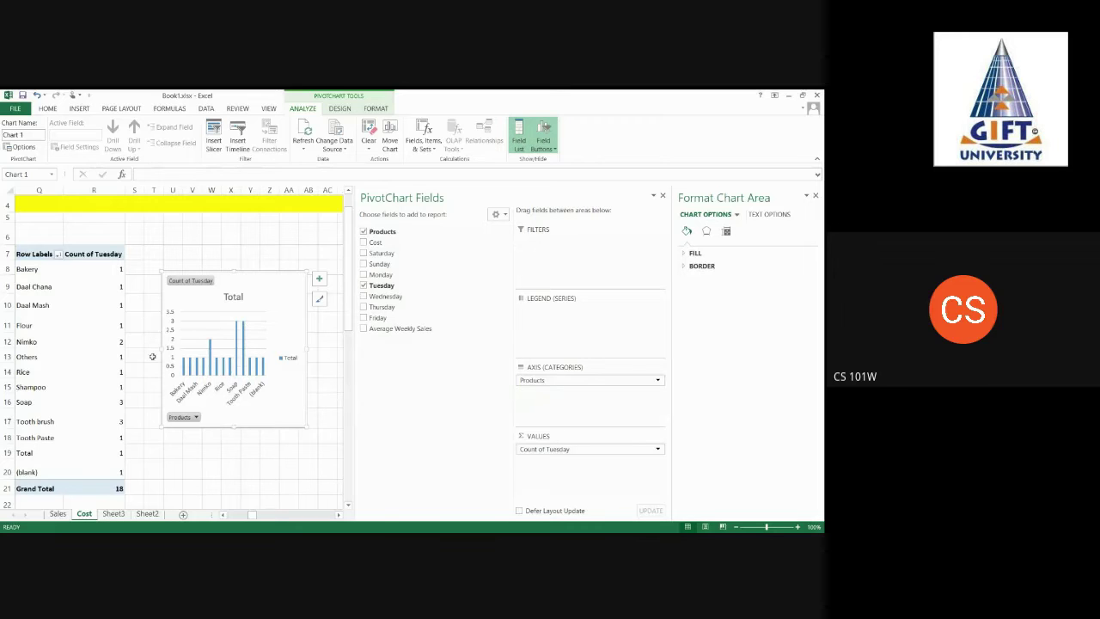
pyautogui.click(233, 448)
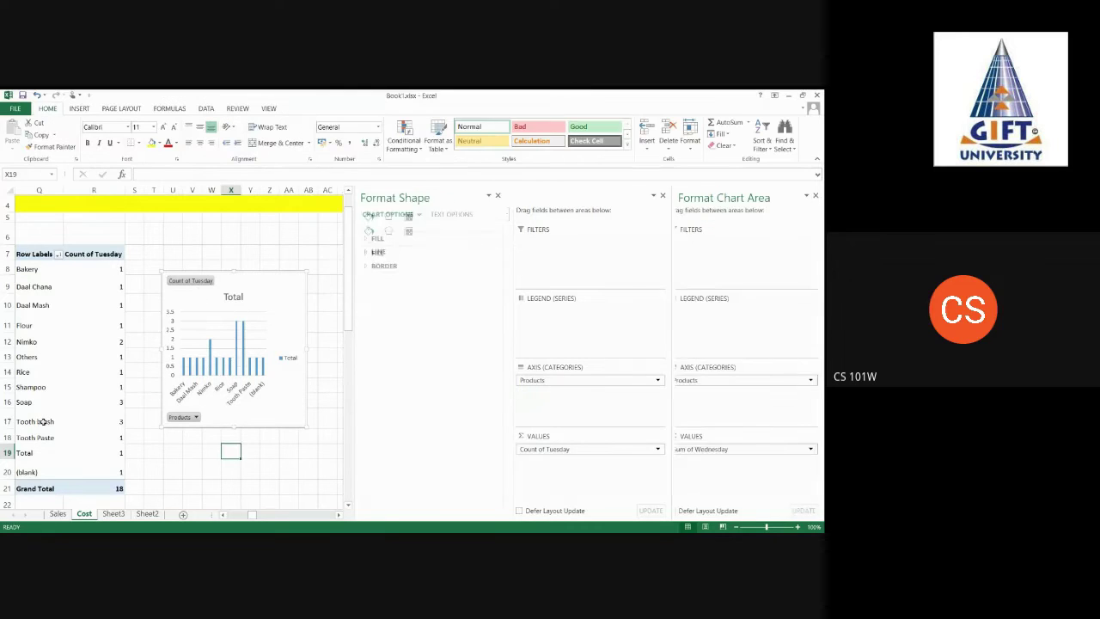
# Check the PivotTable's Products and Tuesday field options and the Tuesday counts for Bakery, Soap, Tooth brush and Tooth Paste
pyautogui.click(39, 388)
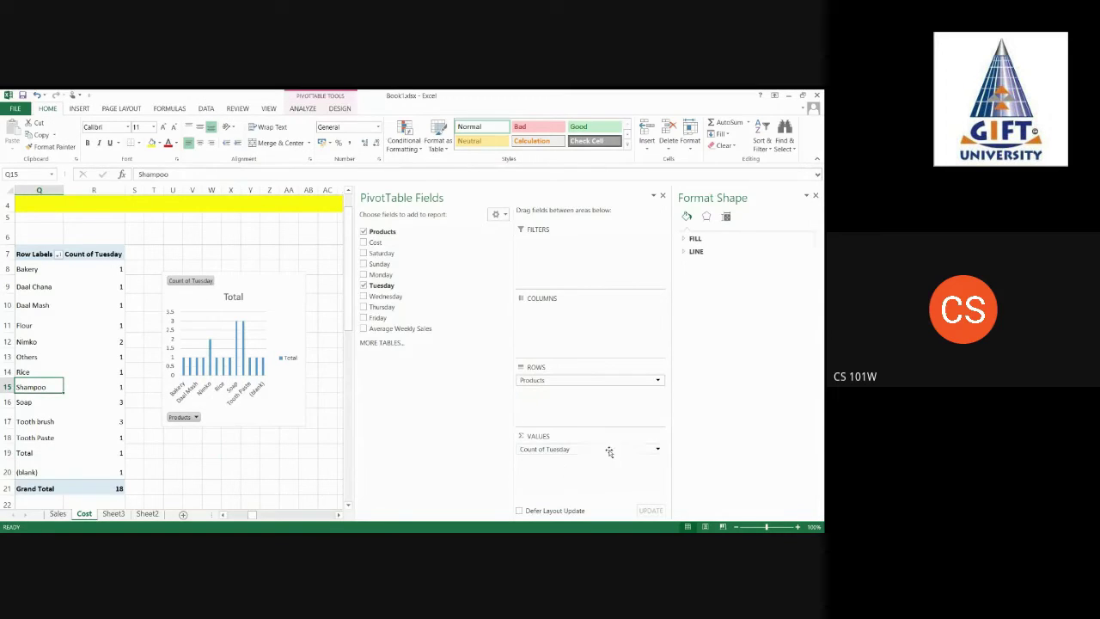
pyautogui.click(561, 450)
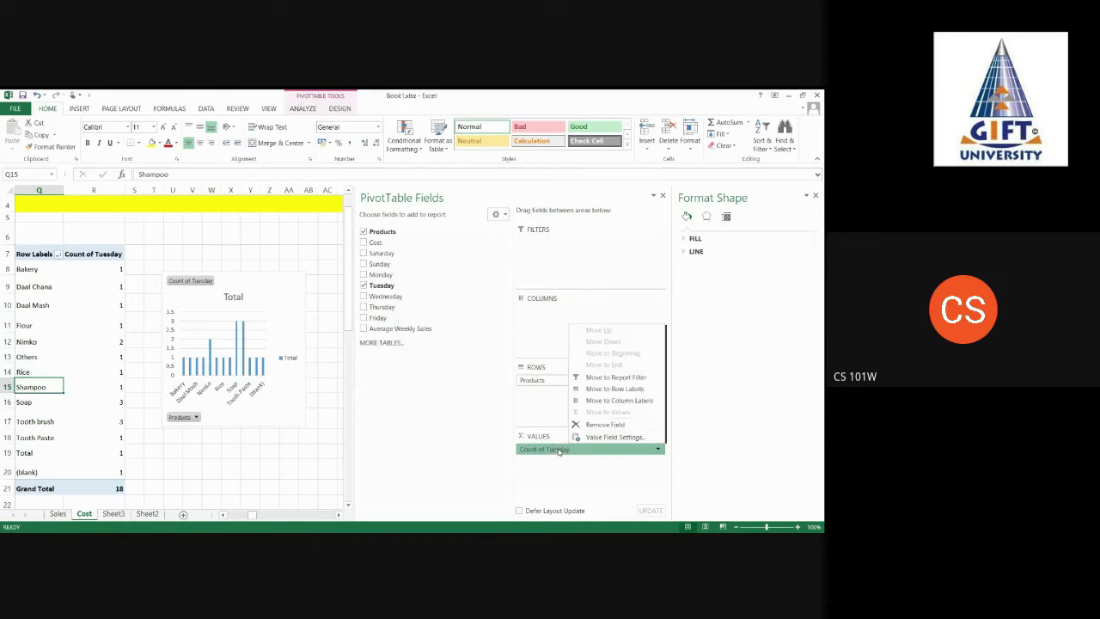
pyautogui.click(546, 451)
pyautogui.click(533, 381)
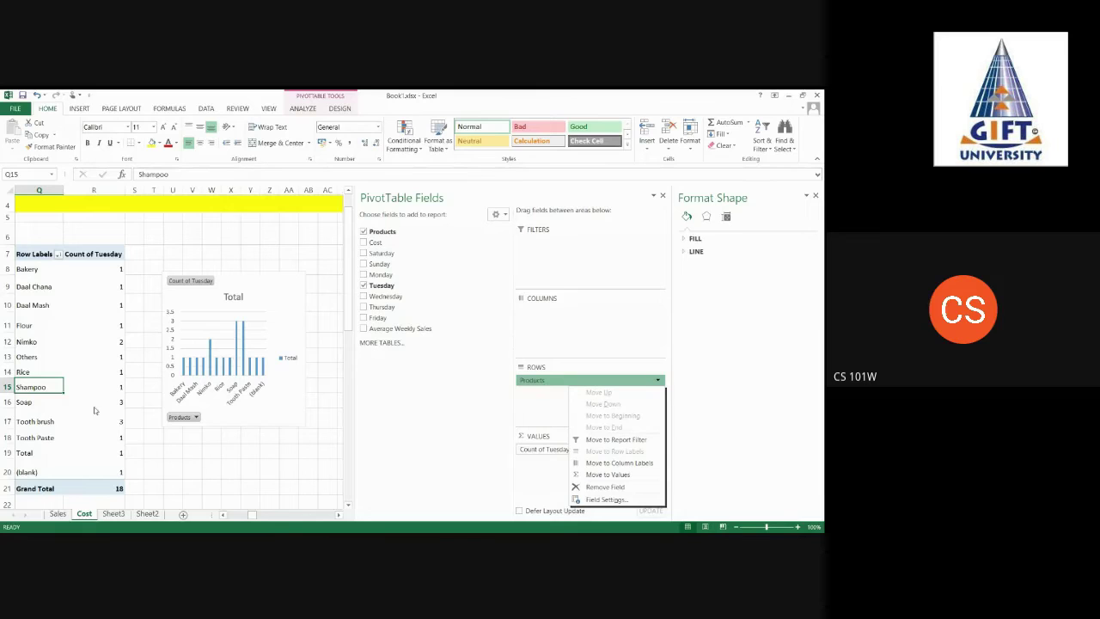
pyautogui.click(548, 451)
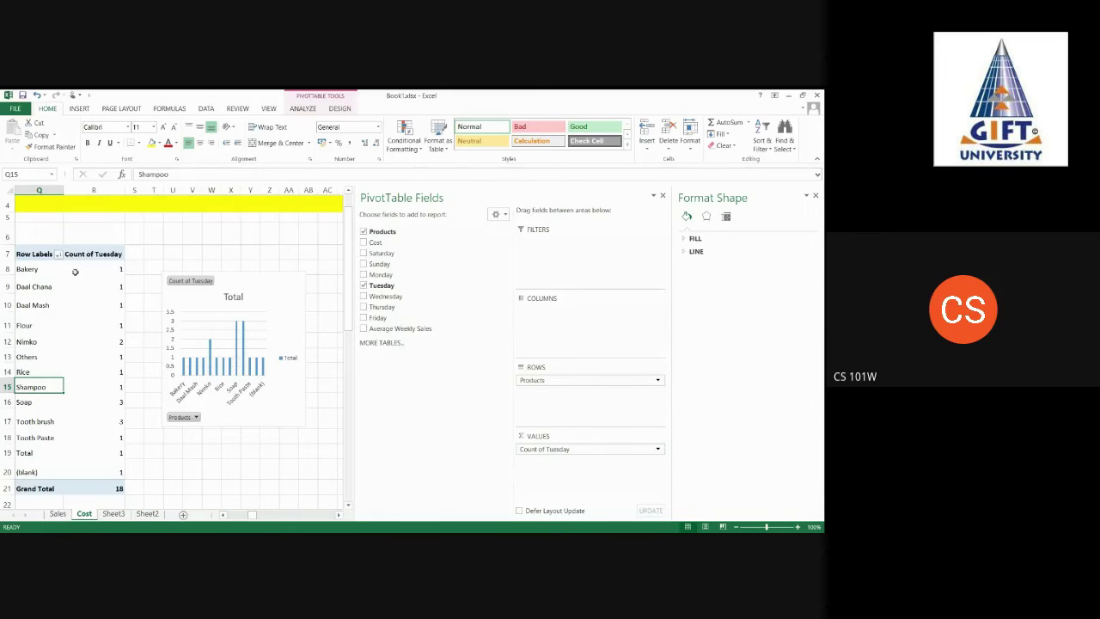
pyautogui.click(92, 271)
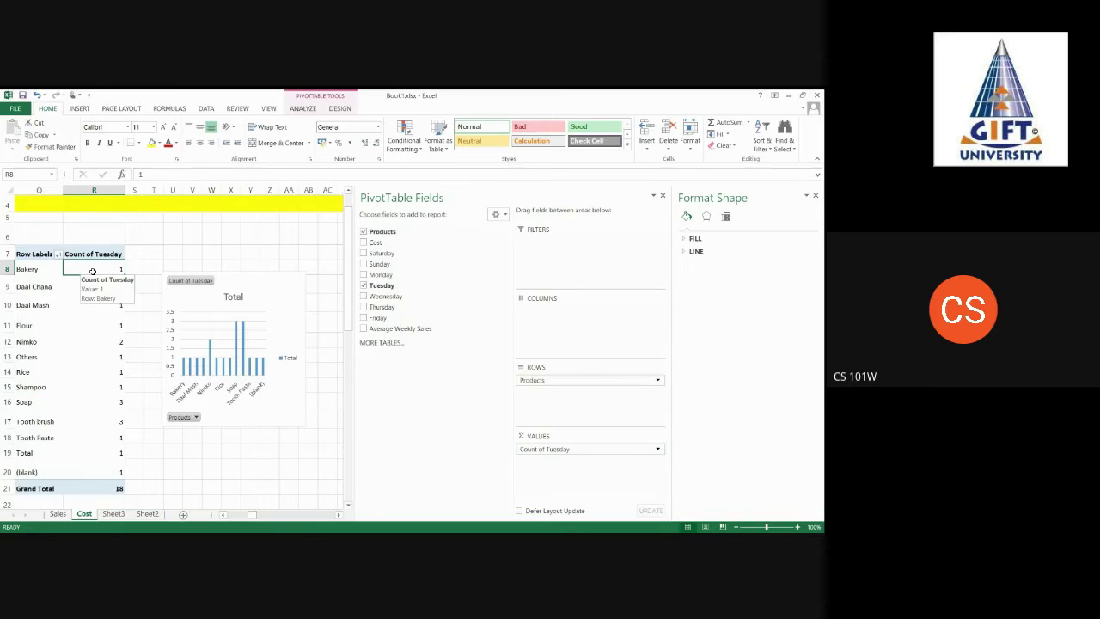
pyautogui.moveTo(21, 269); pyautogui.dragTo(86, 271)
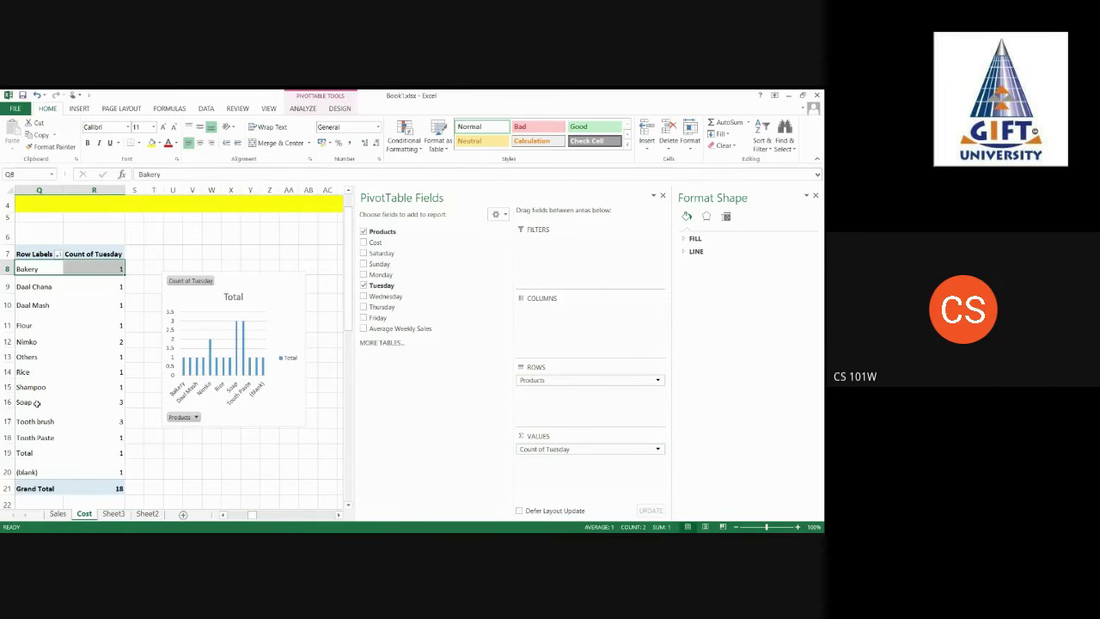
pyautogui.click(113, 402)
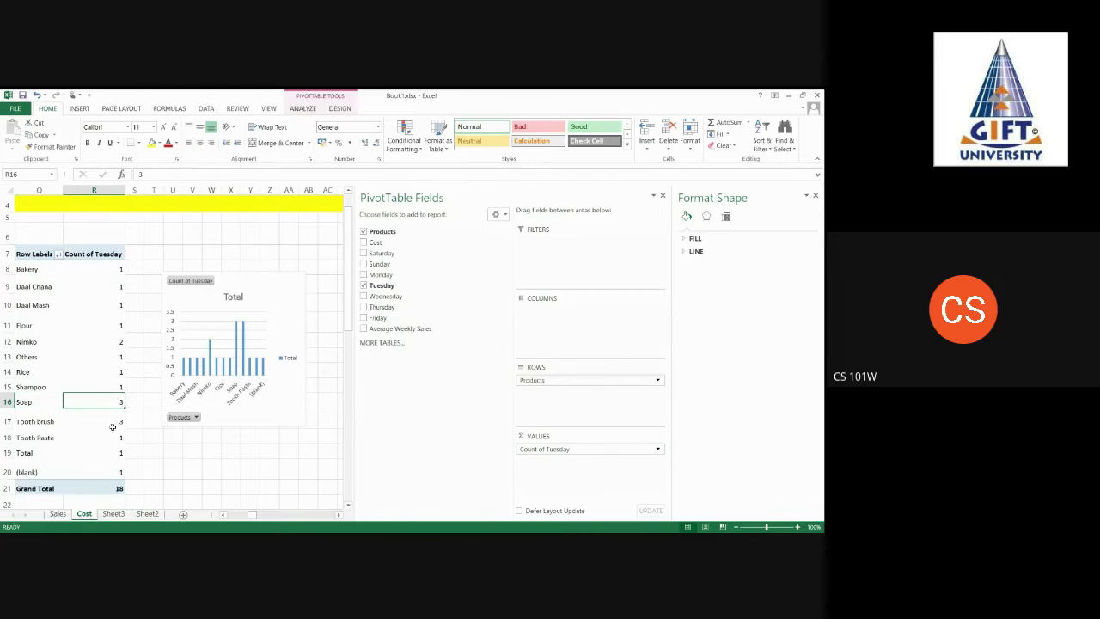
pyautogui.moveTo(20, 421); pyautogui.dragTo(98, 422)
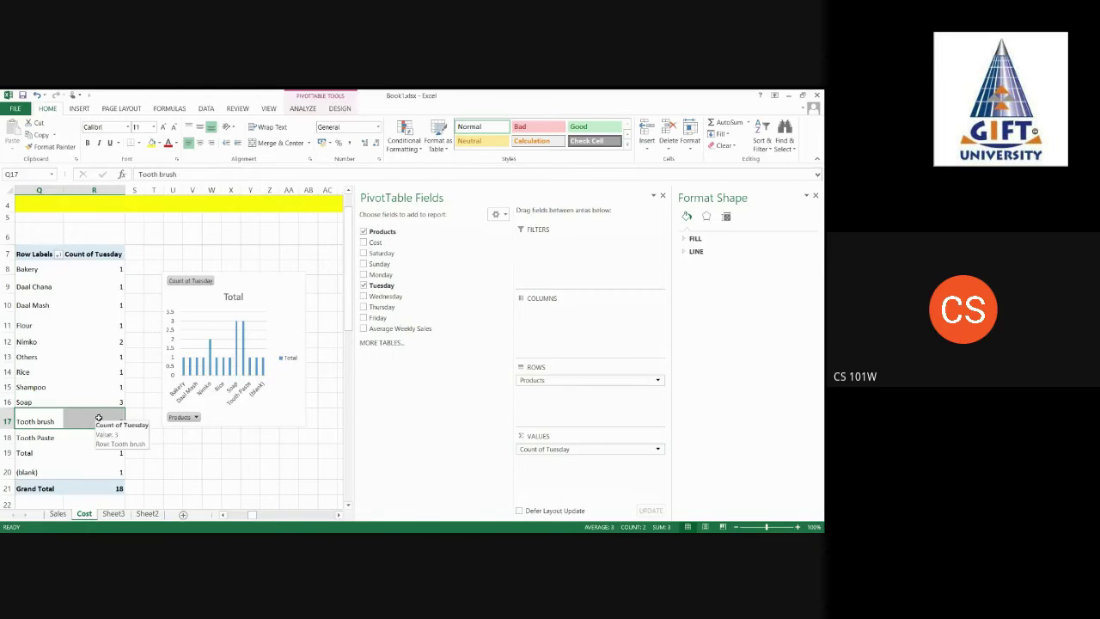
pyautogui.click(62, 438)
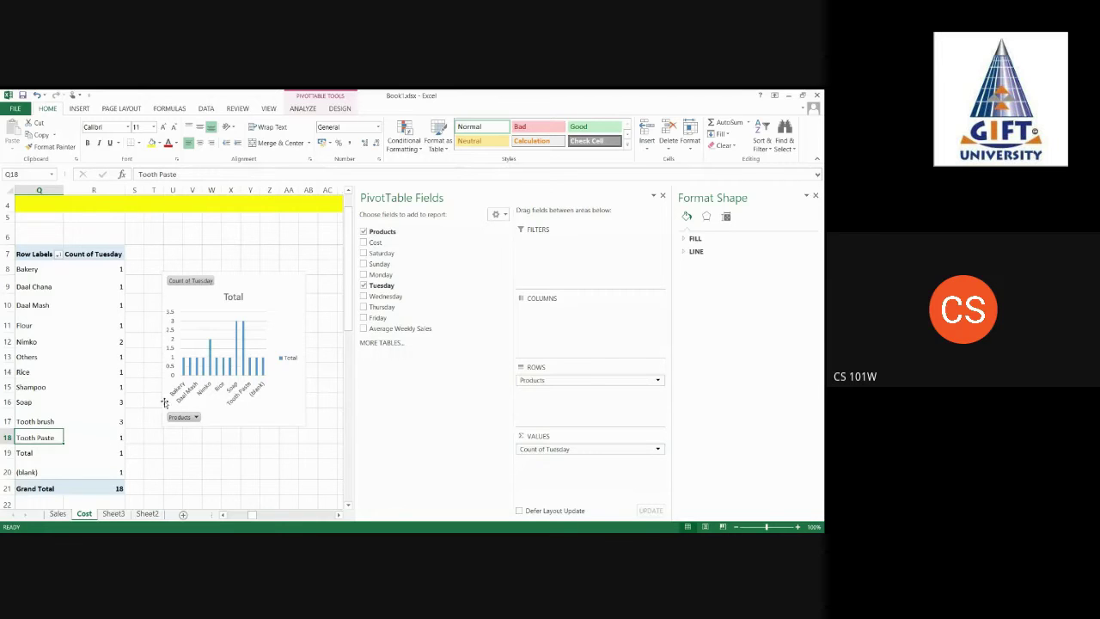
# Change the summary calculation of the PivotTable's Tuesday values from Count to Sum
pyautogui.click(659, 450)
pyautogui.click(625, 487)
pyautogui.click(658, 450)
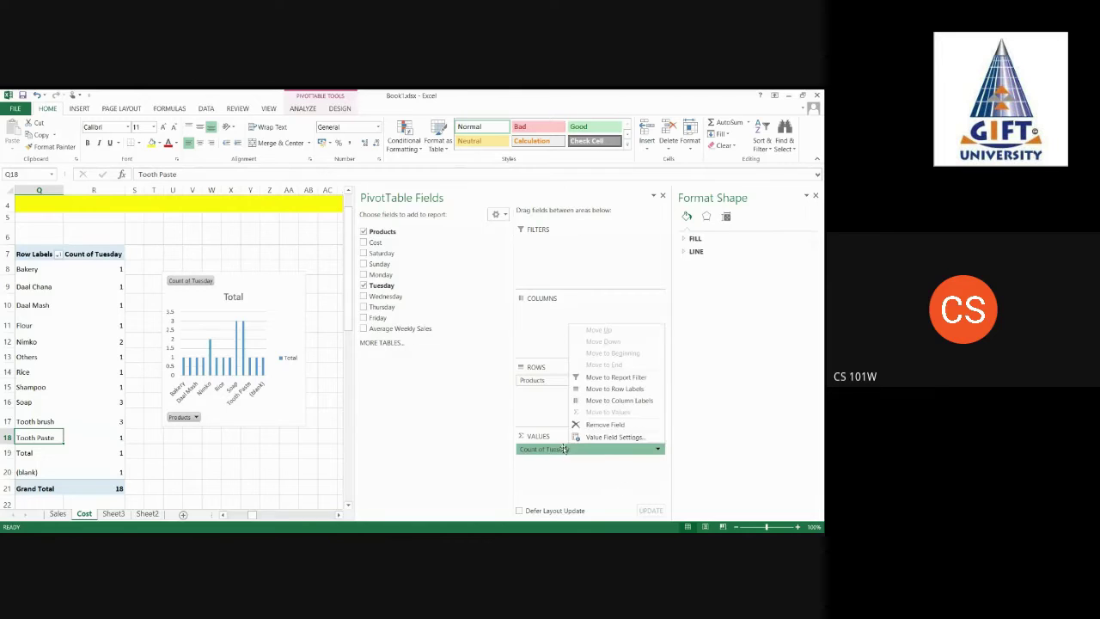
pyautogui.click(660, 450)
pyautogui.click(658, 450)
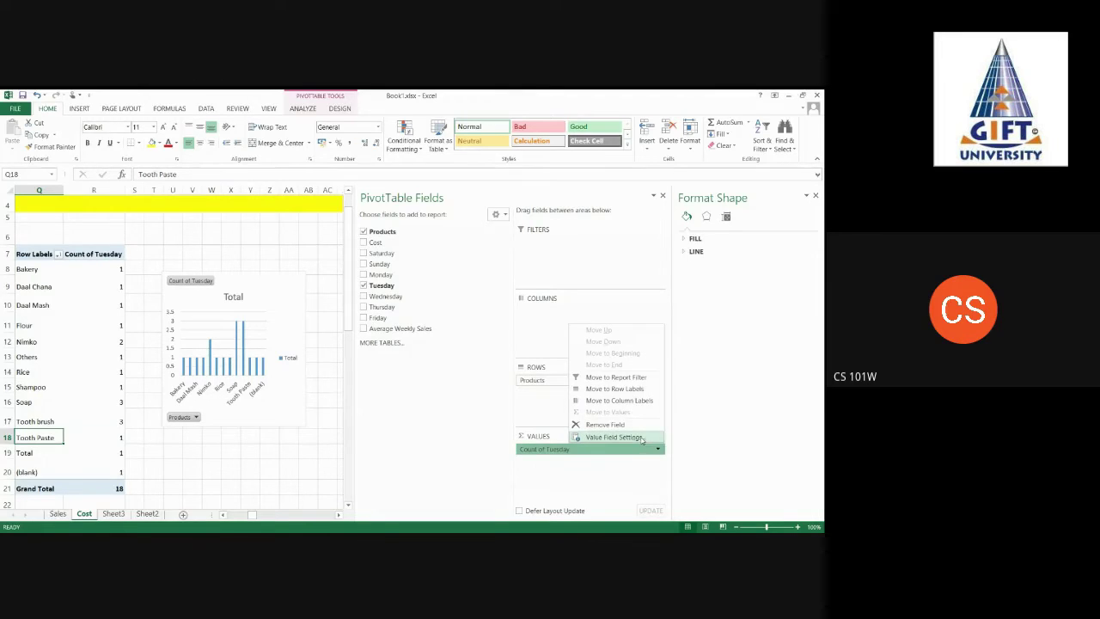
pyautogui.click(642, 438)
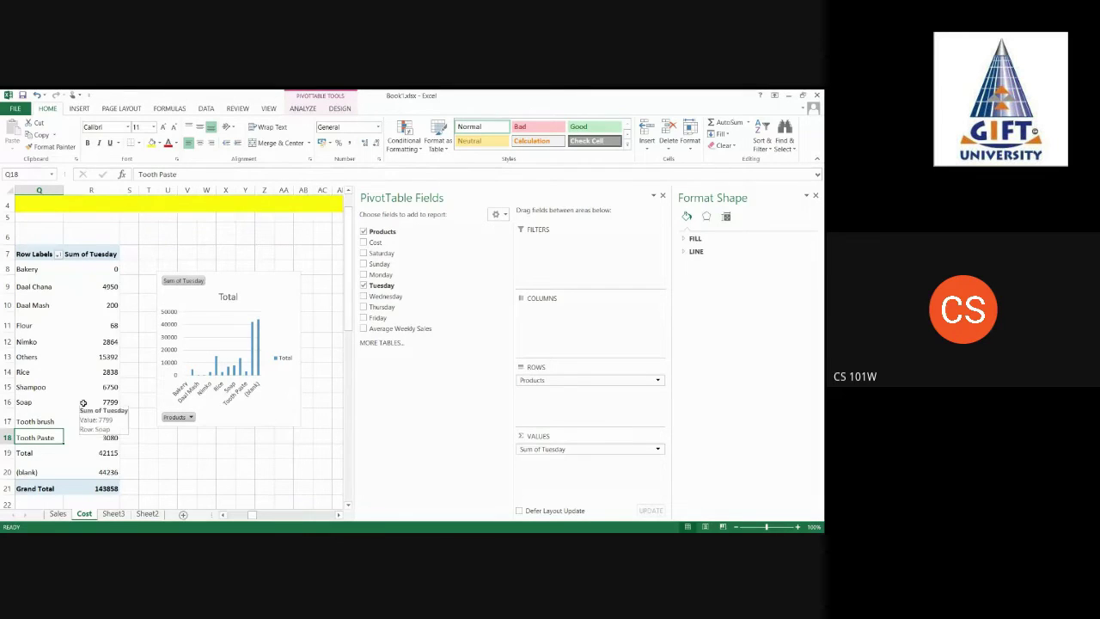
# Add the Monday field to the PivotTable's values area and change its summary calculation from Count to Sum
pyautogui.click(103, 421)
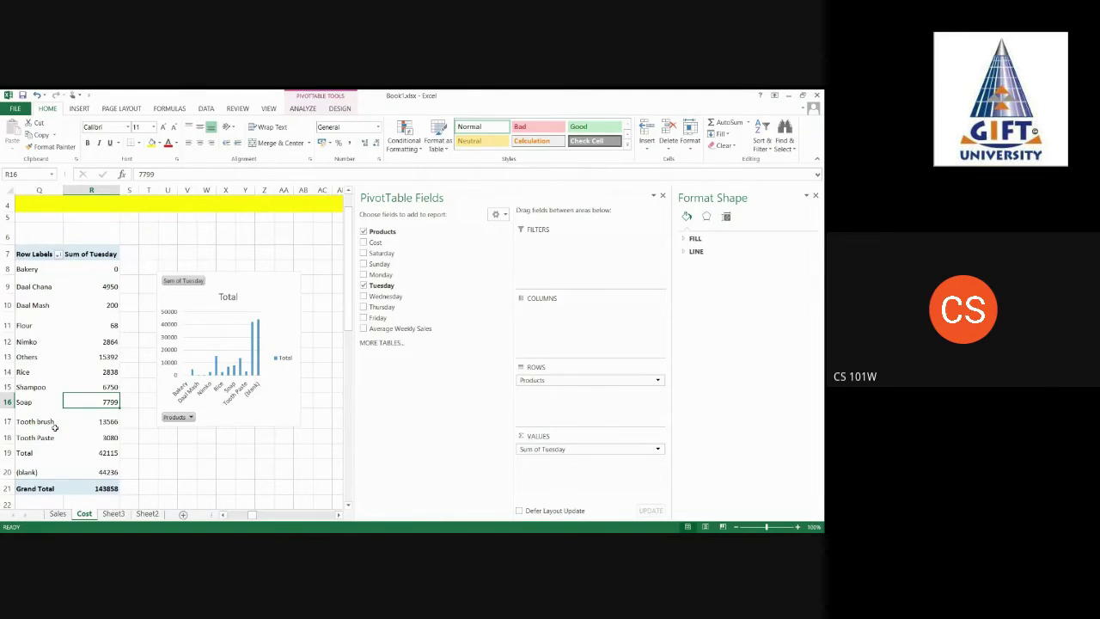
pyautogui.click(103, 471)
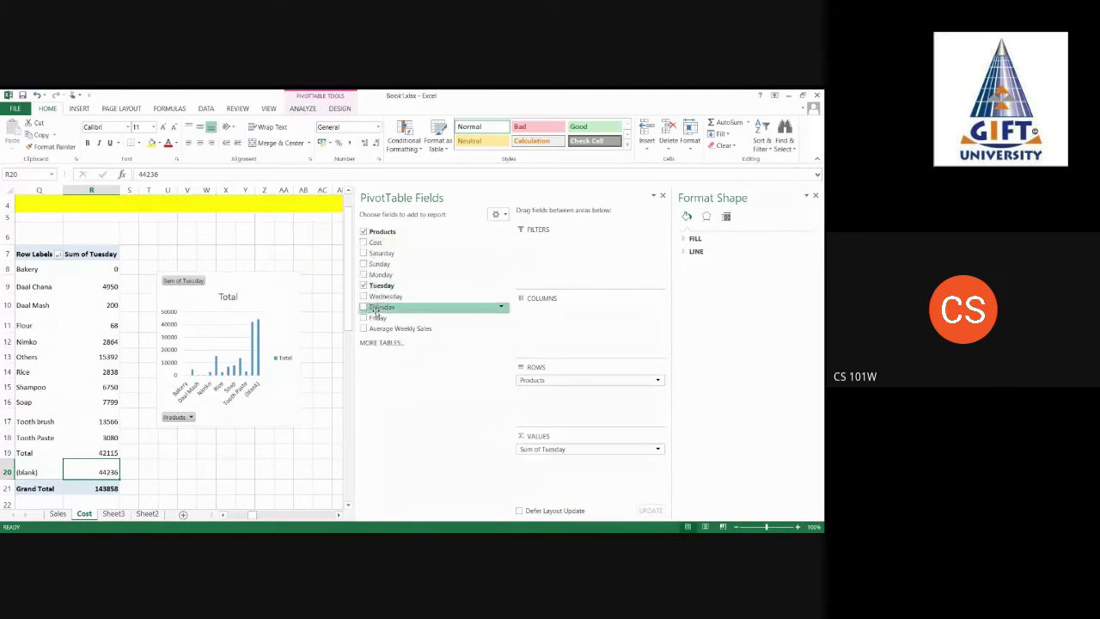
pyautogui.click(363, 275)
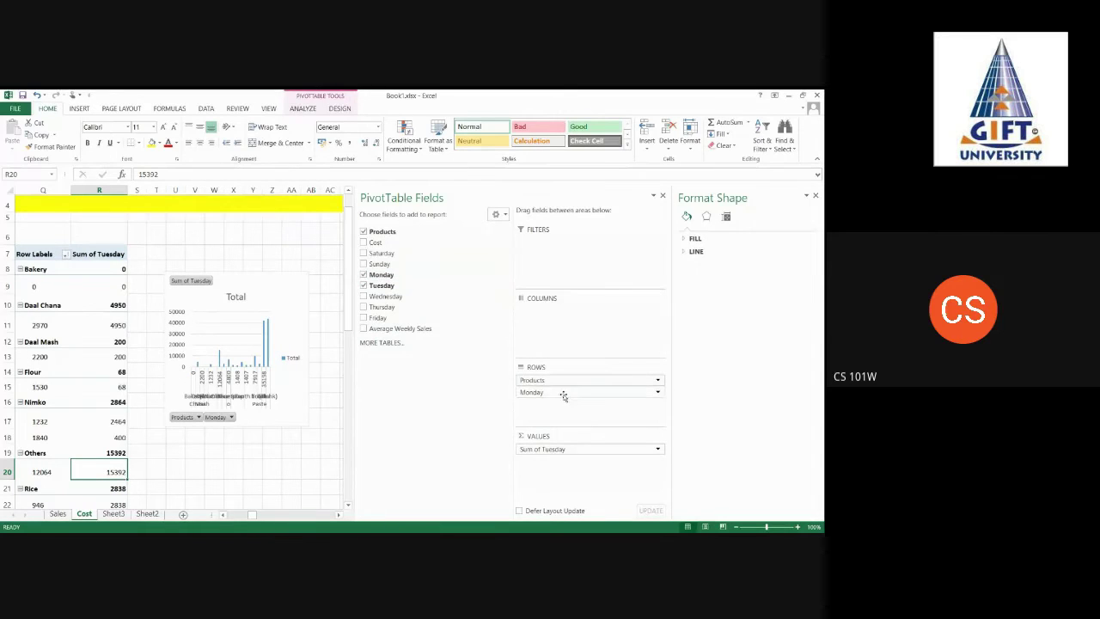
pyautogui.moveTo(562, 392); pyautogui.dragTo(561, 460)
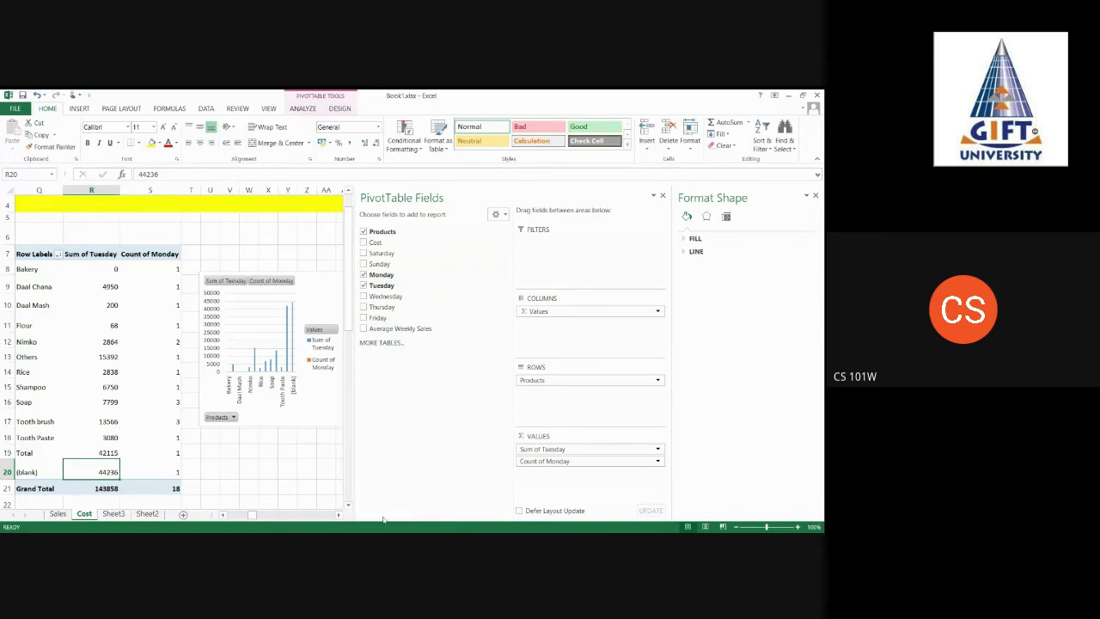
pyautogui.click(659, 462)
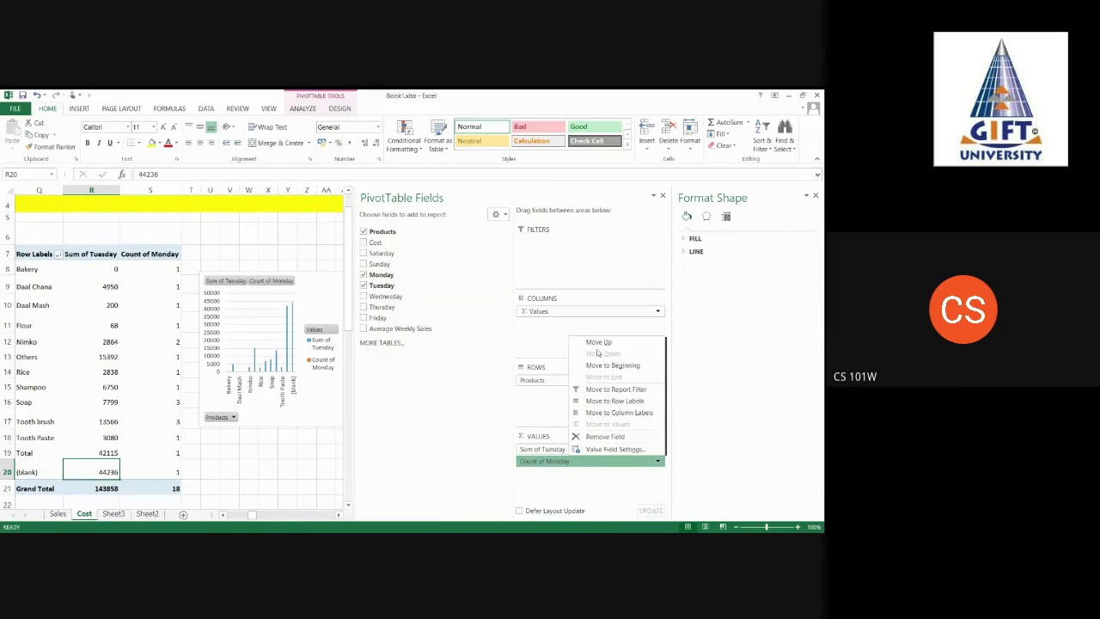
pyautogui.click(599, 450)
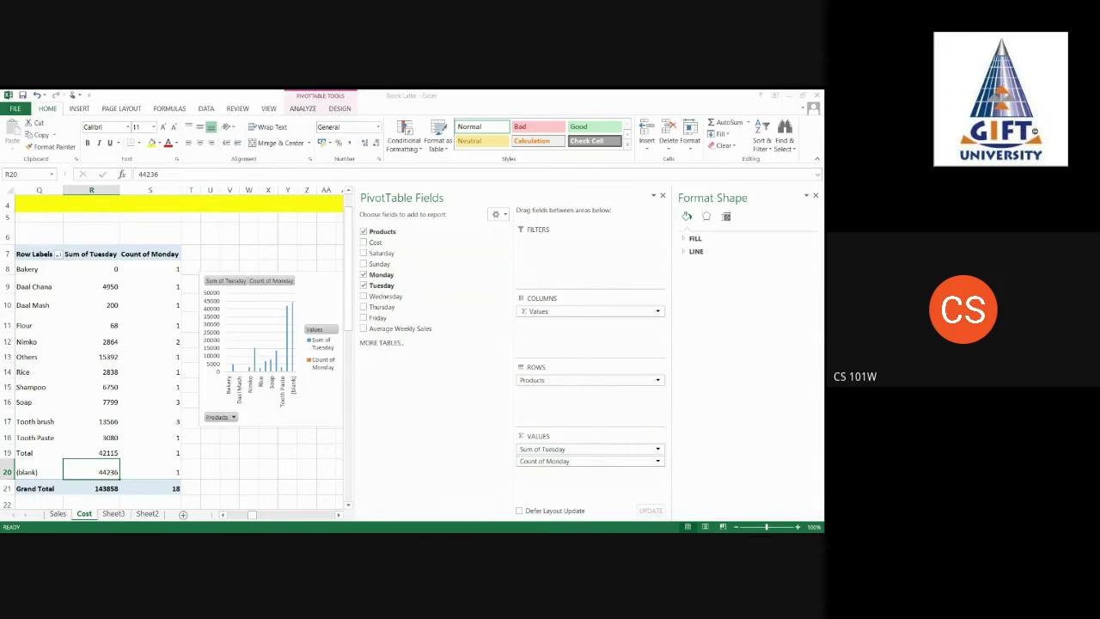
pyautogui.click(602, 357)
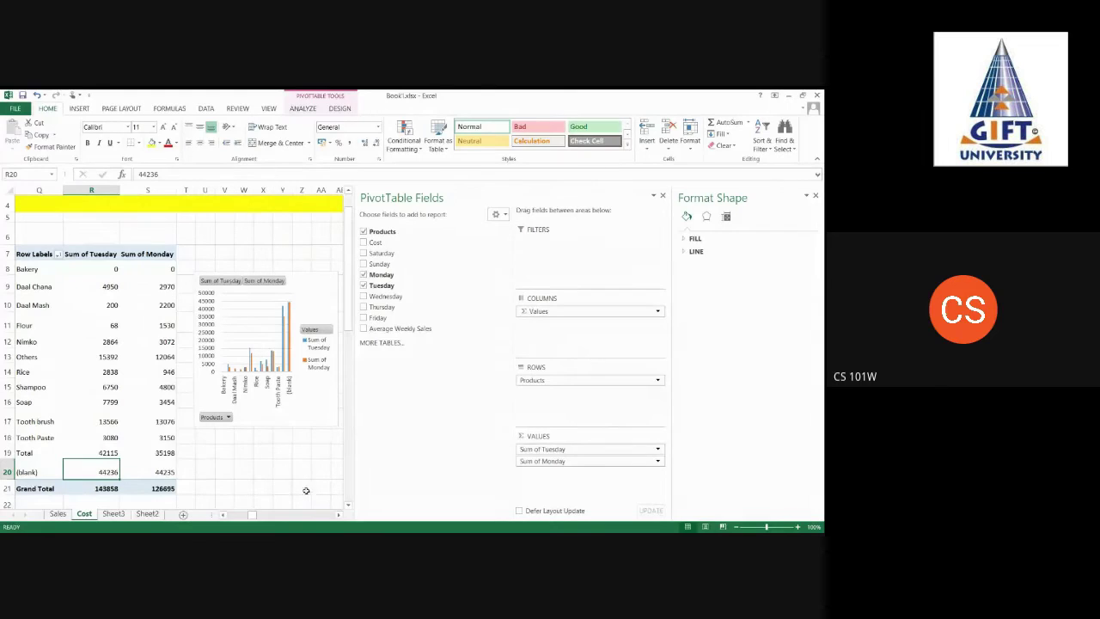
# Check the PivotTable's Tuesday sum for Daal Chana and its Monday sum for Bakery
pyautogui.moveTo(253, 516); pyautogui.dragTo(251, 516)
pyautogui.click(204, 292)
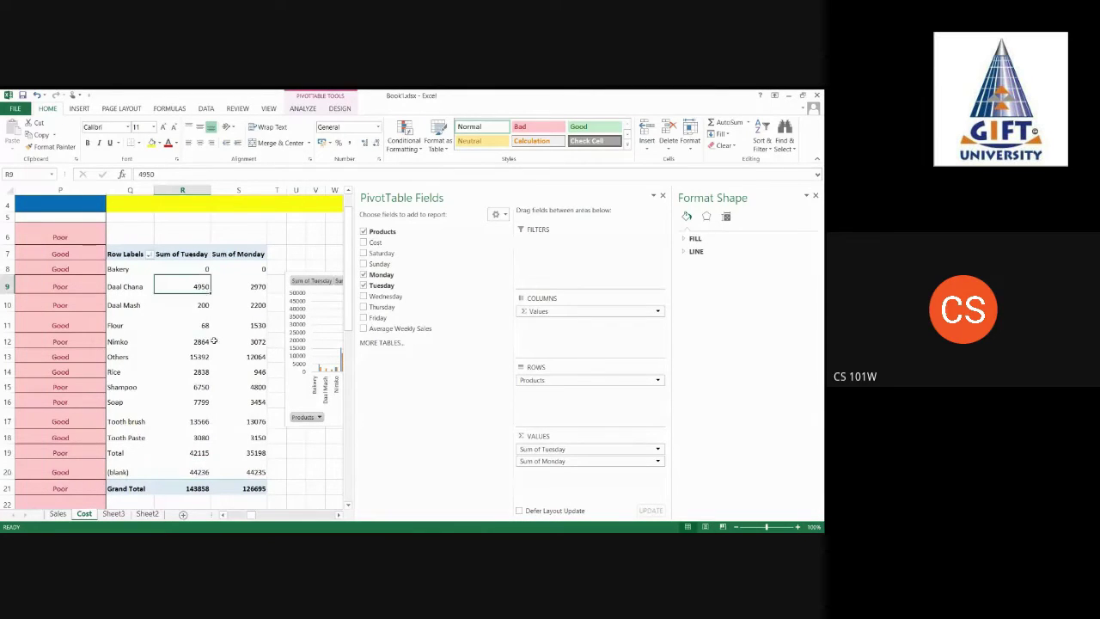
pyautogui.click(239, 268)
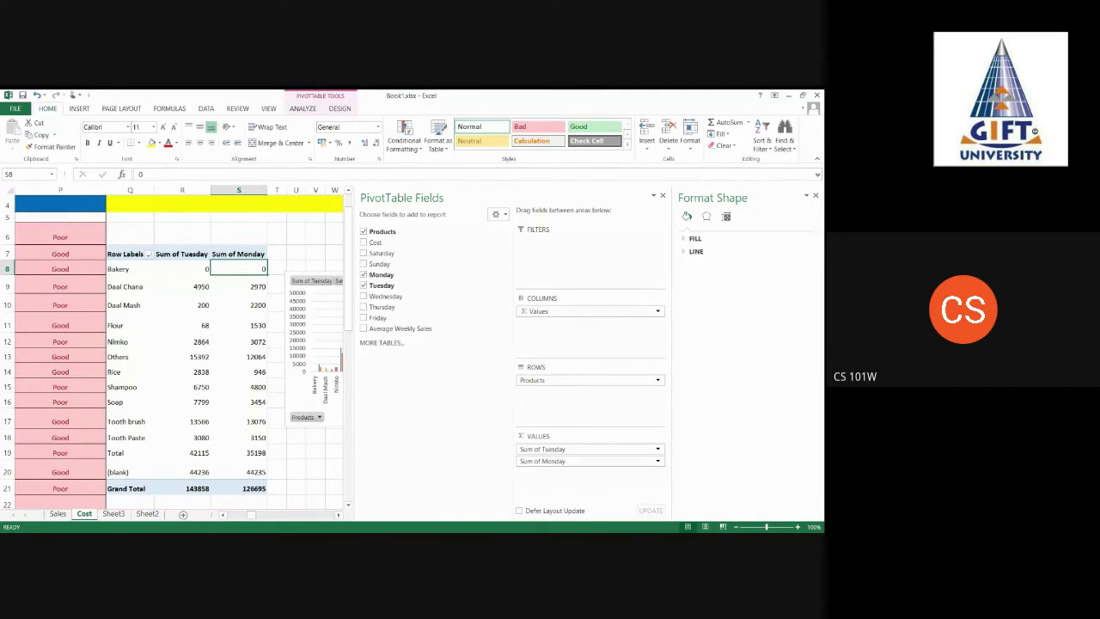
# Widen the PivotChart by extending its right edge to about column AC
pyautogui.moveTo(251, 515); pyautogui.dragTo(258, 514)
pyautogui.click(183, 397)
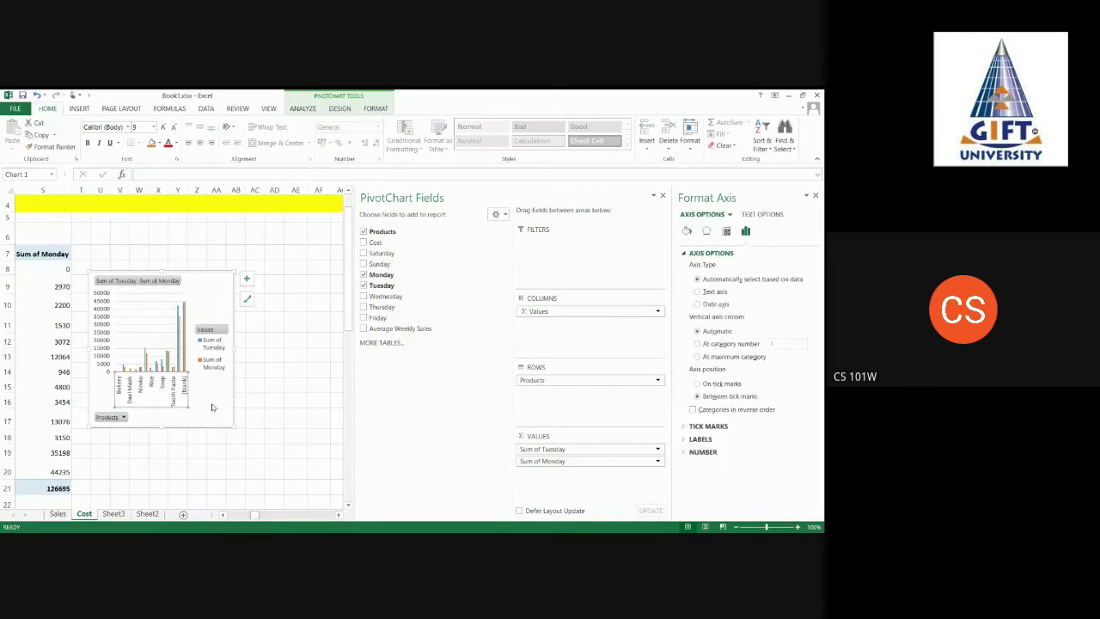
pyautogui.click(213, 407)
pyautogui.moveTo(233, 348); pyautogui.dragTo(270, 344)
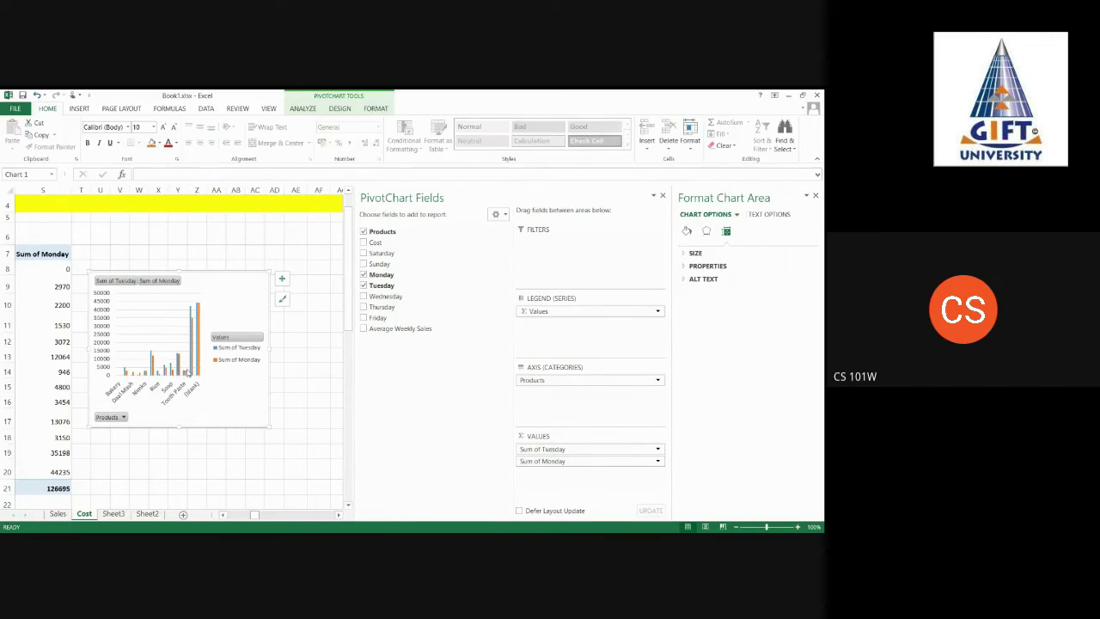
# Filter the PivotChart's Products field to include only Daal Chana, Daal Mash, Shampoo and Soap
pyautogui.click(124, 417)
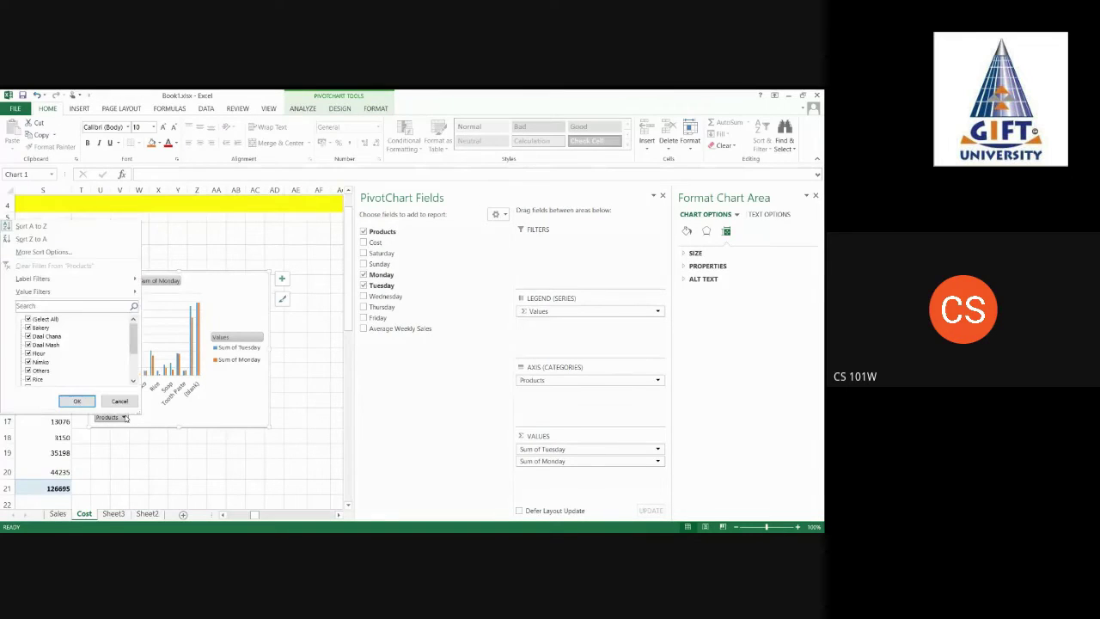
pyautogui.click(28, 328)
pyautogui.click(28, 353)
pyautogui.click(28, 379)
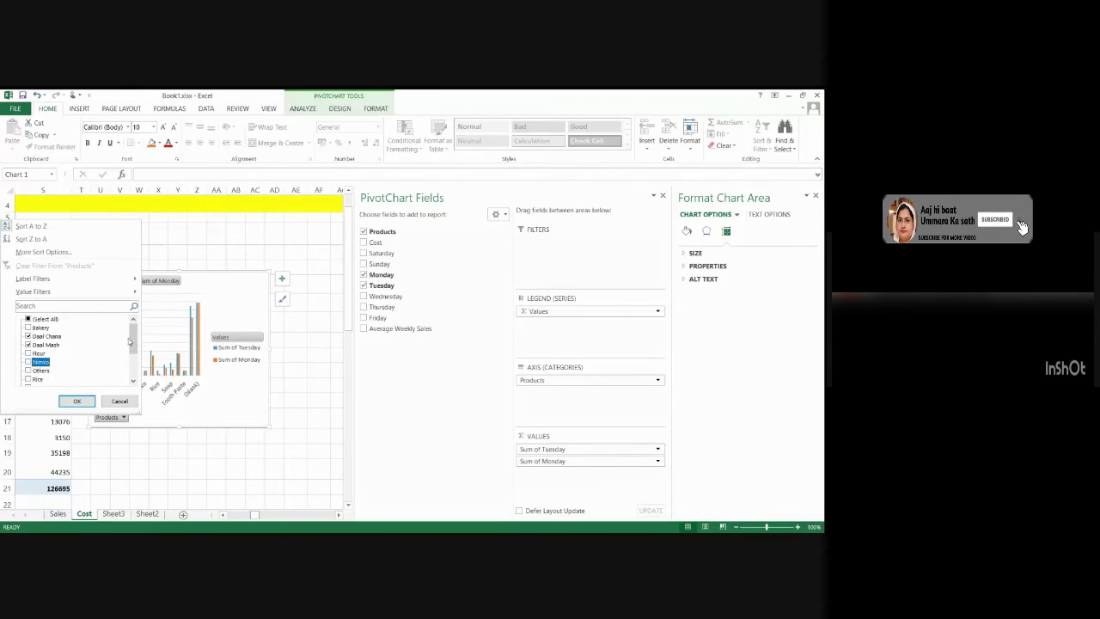
pyautogui.scroll(-1, 133, 342)
pyautogui.moveTo(133, 342); pyautogui.dragTo(134, 351)
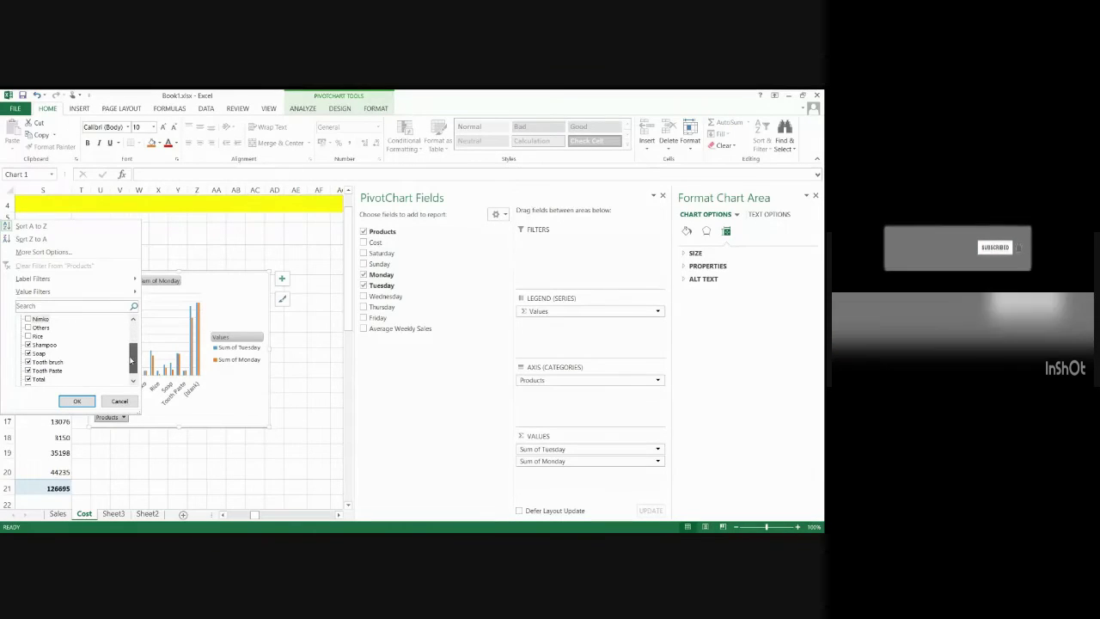
pyautogui.click(29, 379)
pyautogui.scroll(-1, 35, 378)
pyautogui.click(28, 379)
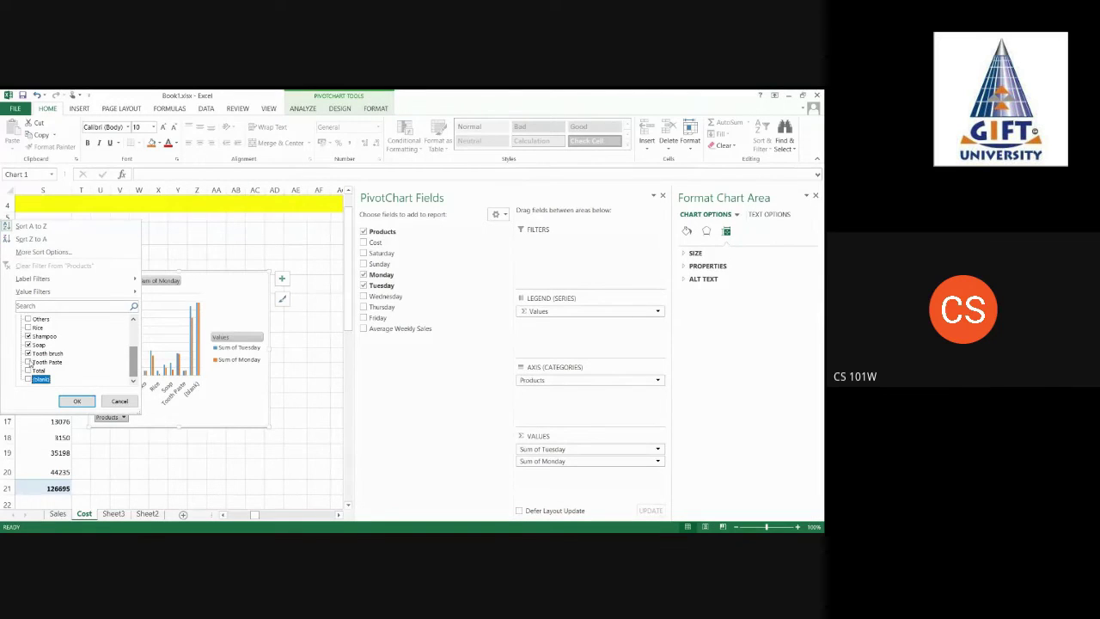
pyautogui.click(29, 354)
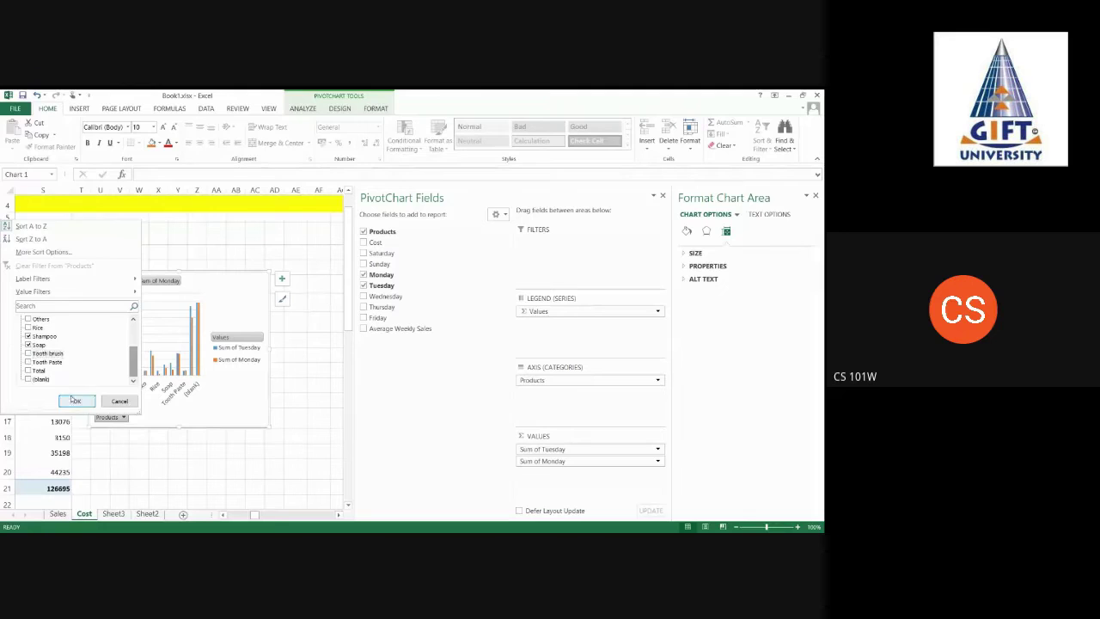
pyautogui.click(76, 401)
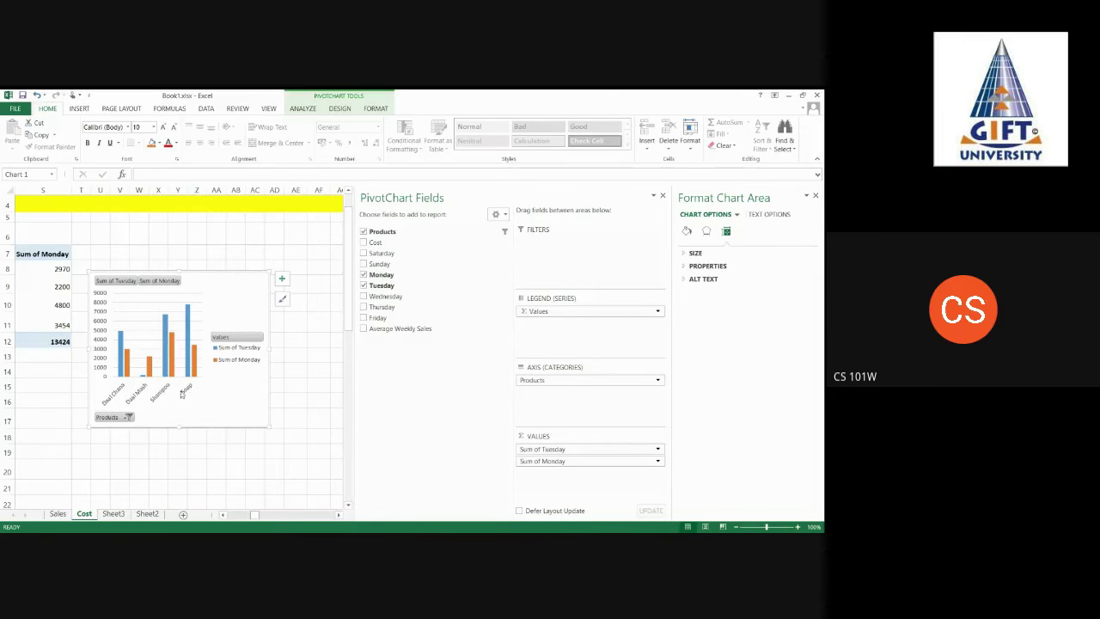
# Apply Style 4, with the gray gradient background and data labels, to the PivotChart
pyautogui.click(281, 301)
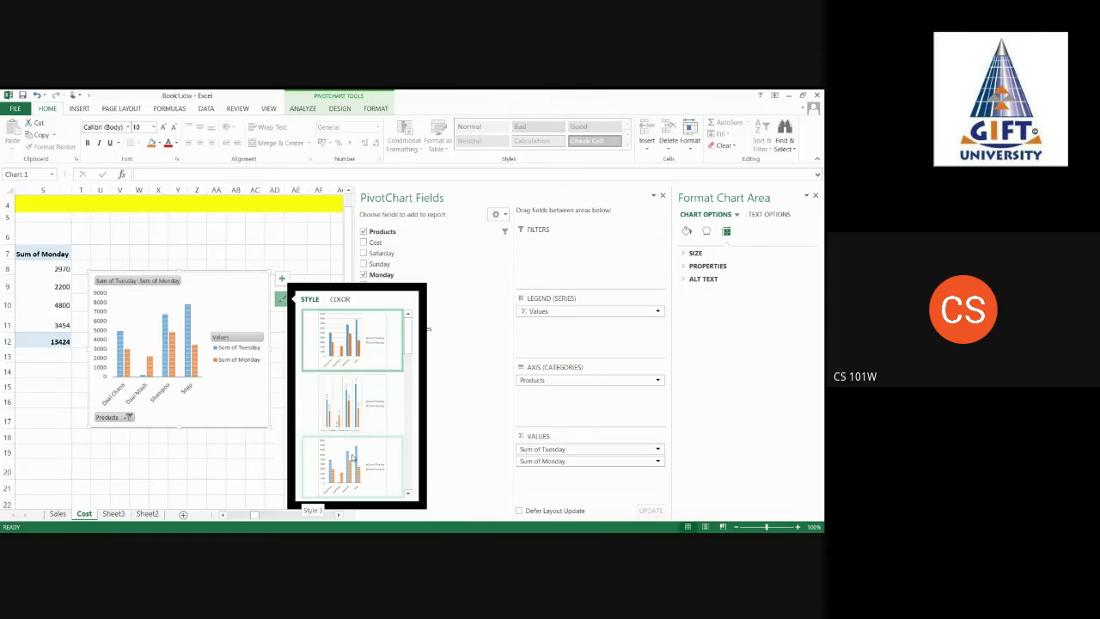
pyautogui.click(410, 363)
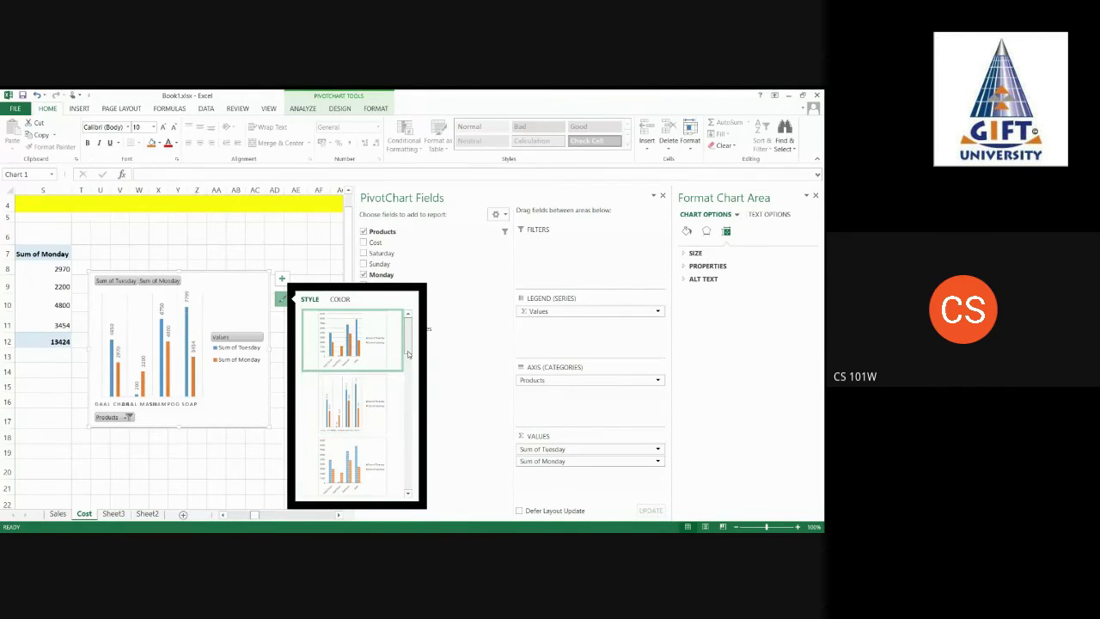
pyautogui.moveTo(411, 363); pyautogui.dragTo(412, 383)
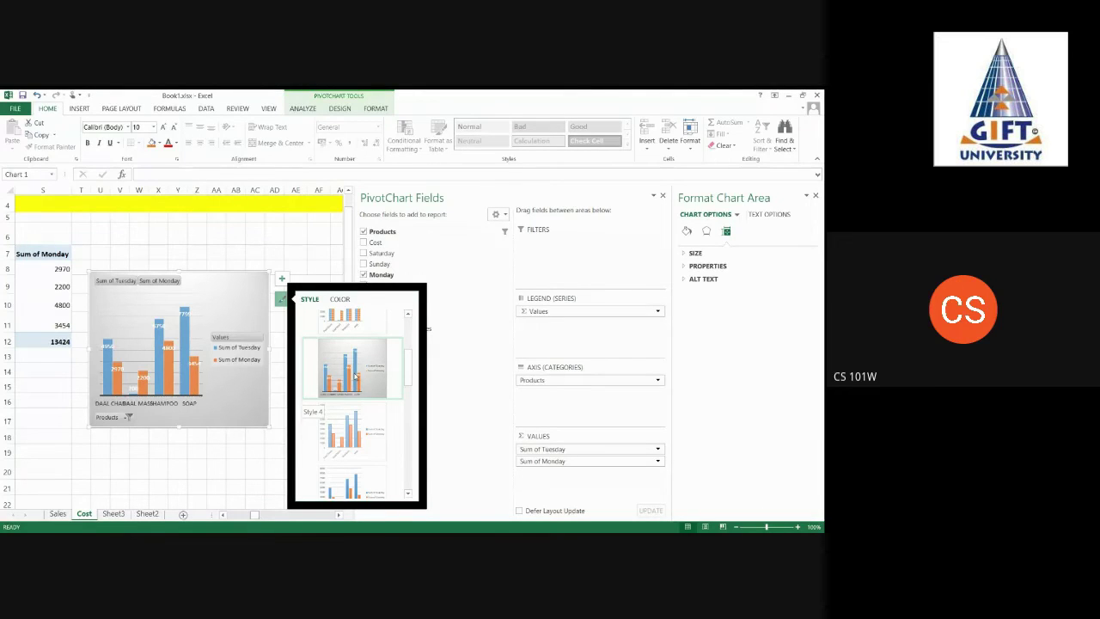
pyautogui.click(354, 377)
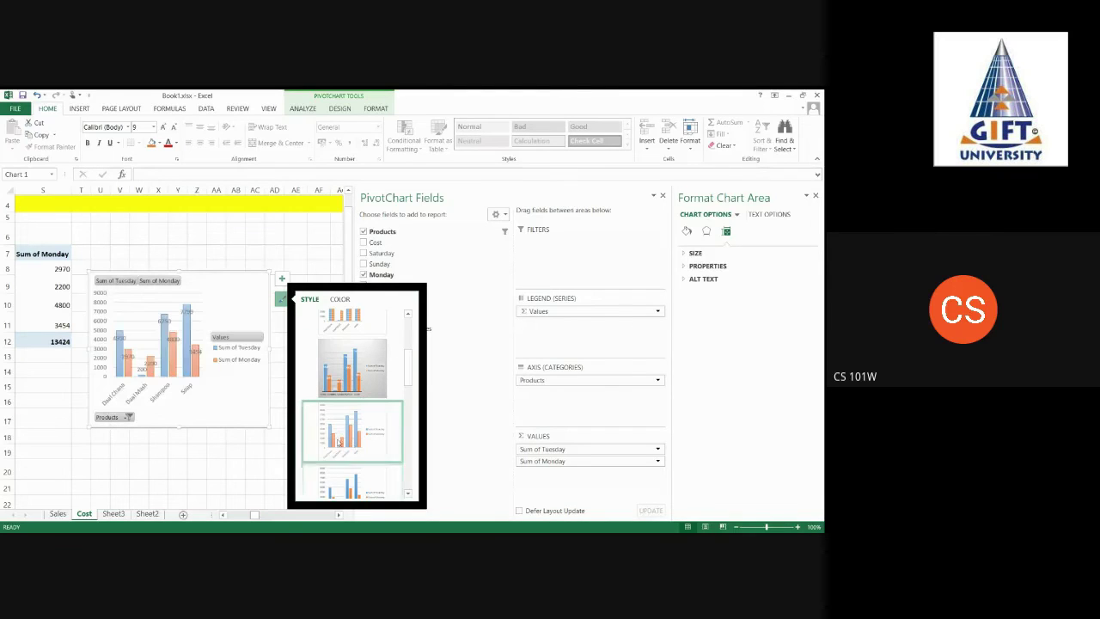
# Apply the dark-background chart style to the PivotChart and deselect the chart
pyautogui.moveTo(409, 366); pyautogui.dragTo(413, 423)
pyautogui.click(352, 370)
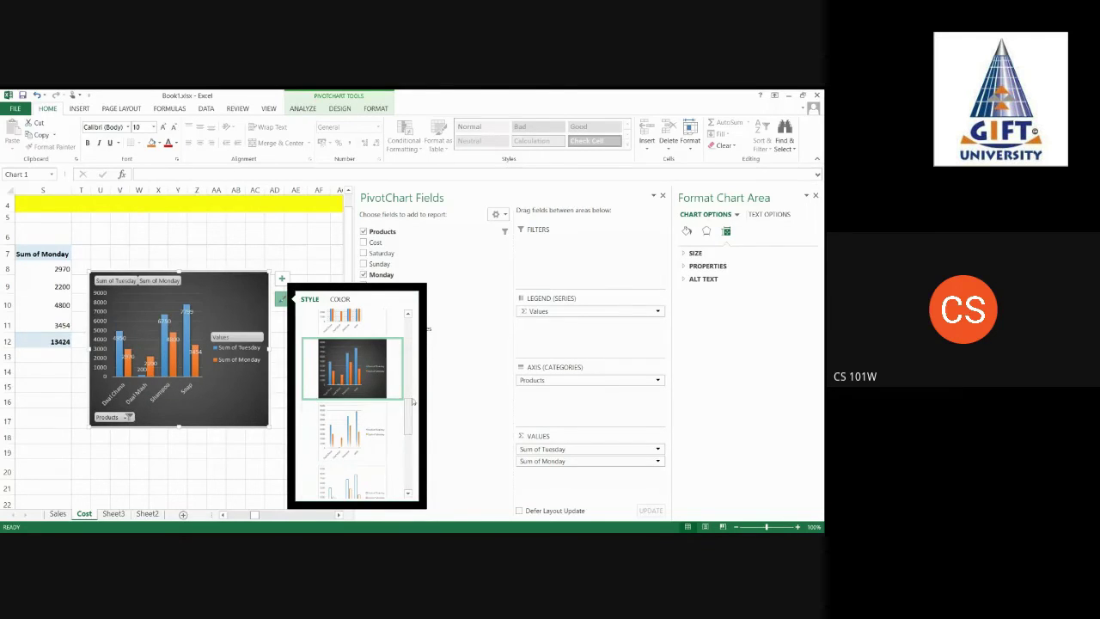
pyautogui.moveTo(411, 414)
pyautogui.mouseDown()
pyautogui.moveTo(411, 436)
pyautogui.moveTo(406, 403)
pyautogui.mouseUp()
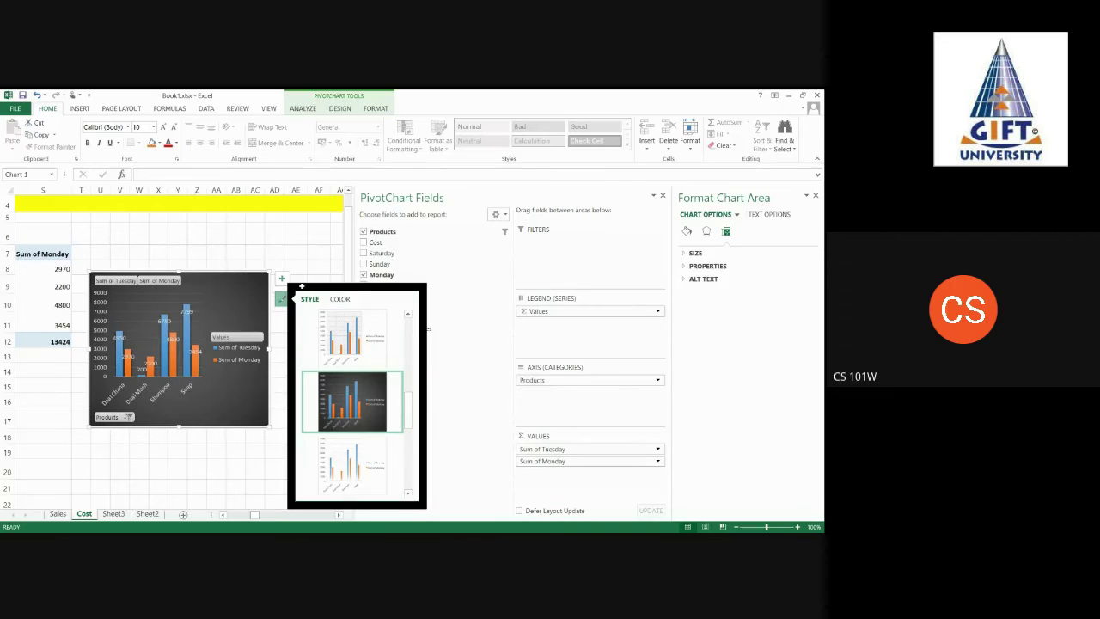
pyautogui.click(295, 250)
pyautogui.click(275, 464)
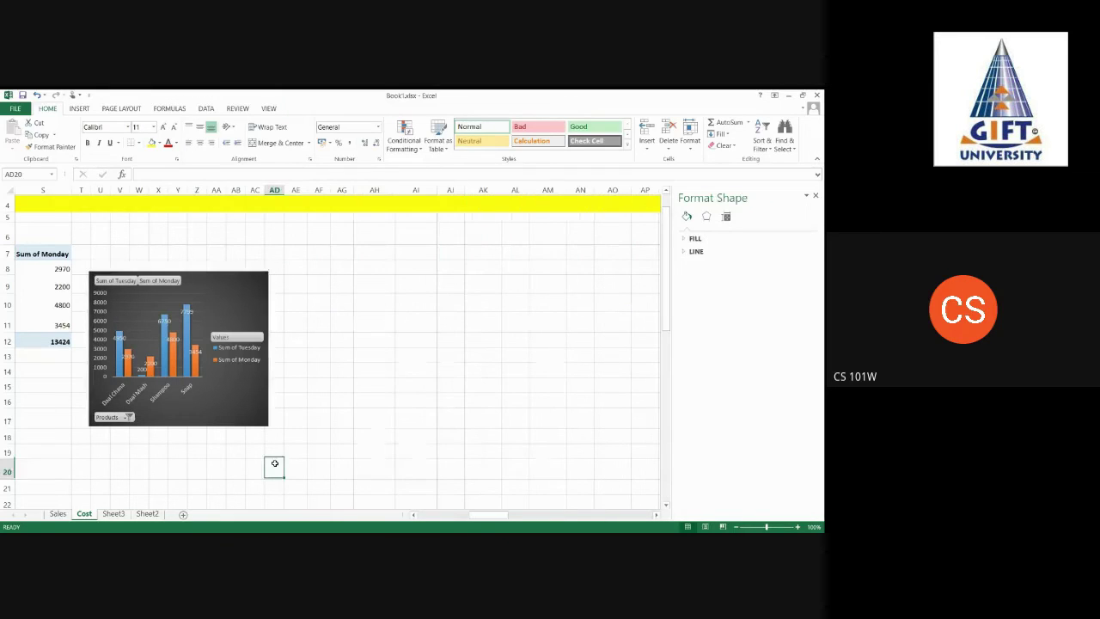
# Replace the PivotChart's dark style with the white-background style two entries before it, and deselect the chart
pyautogui.click(213, 422)
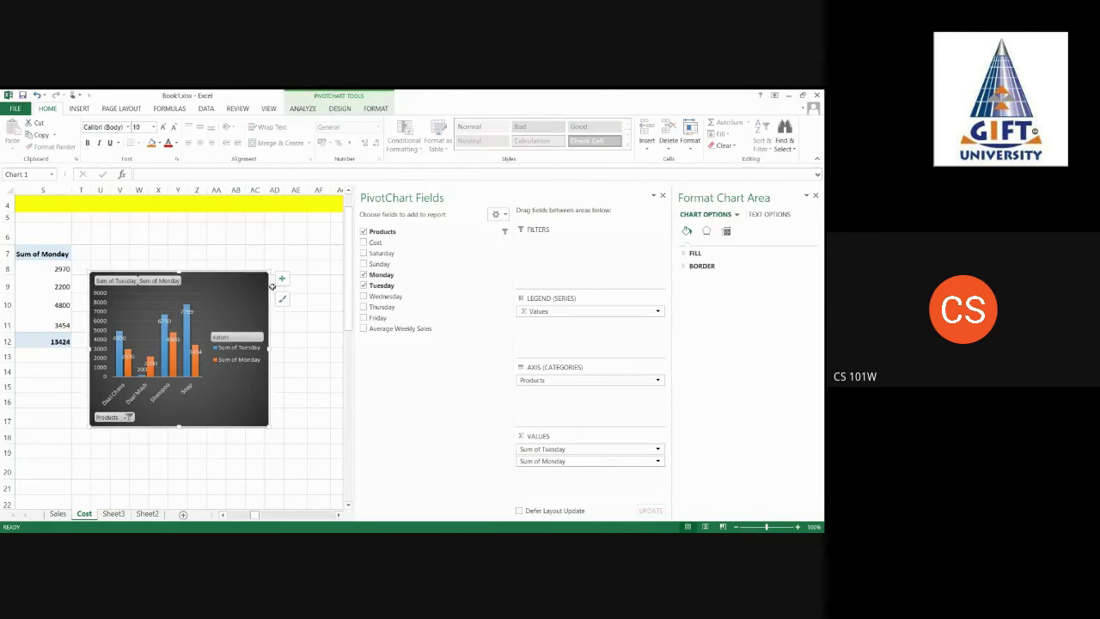
pyautogui.click(281, 298)
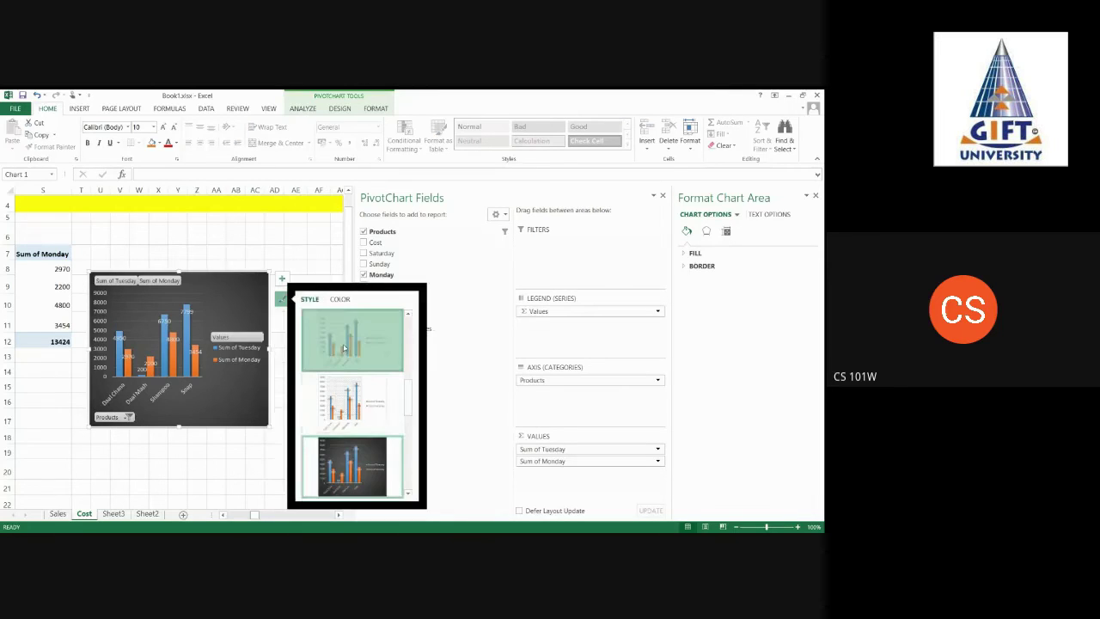
pyautogui.click(344, 340)
pyautogui.click(221, 464)
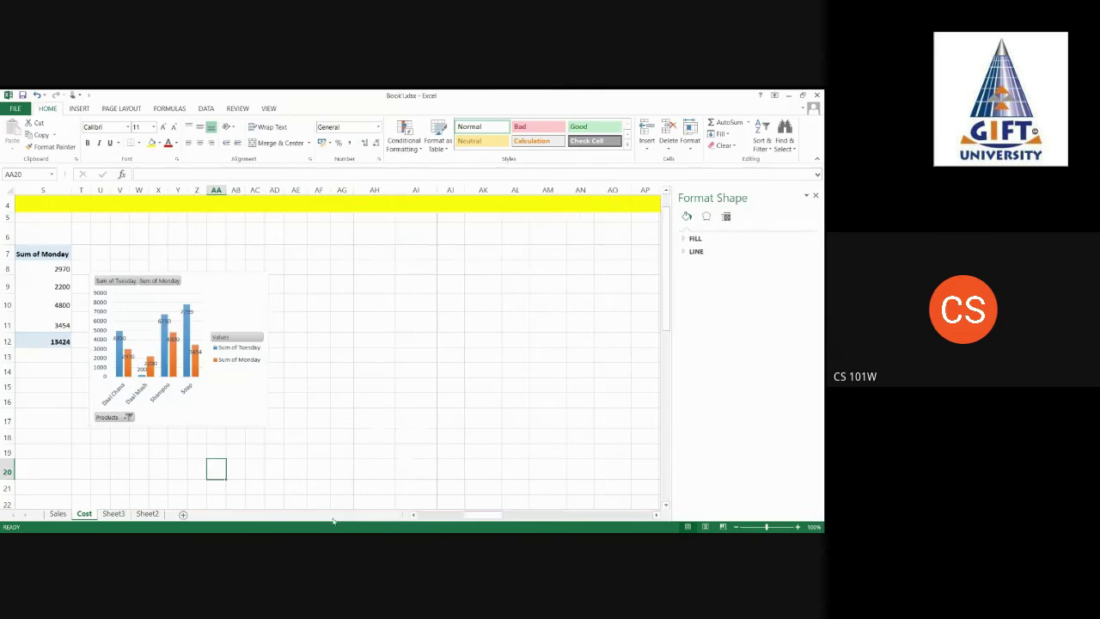
# Add Wednesday to the PivotChart's values area summarized as Sum, and place Sum of Monday before Sum of Tuesday
pyautogui.click(152, 300)
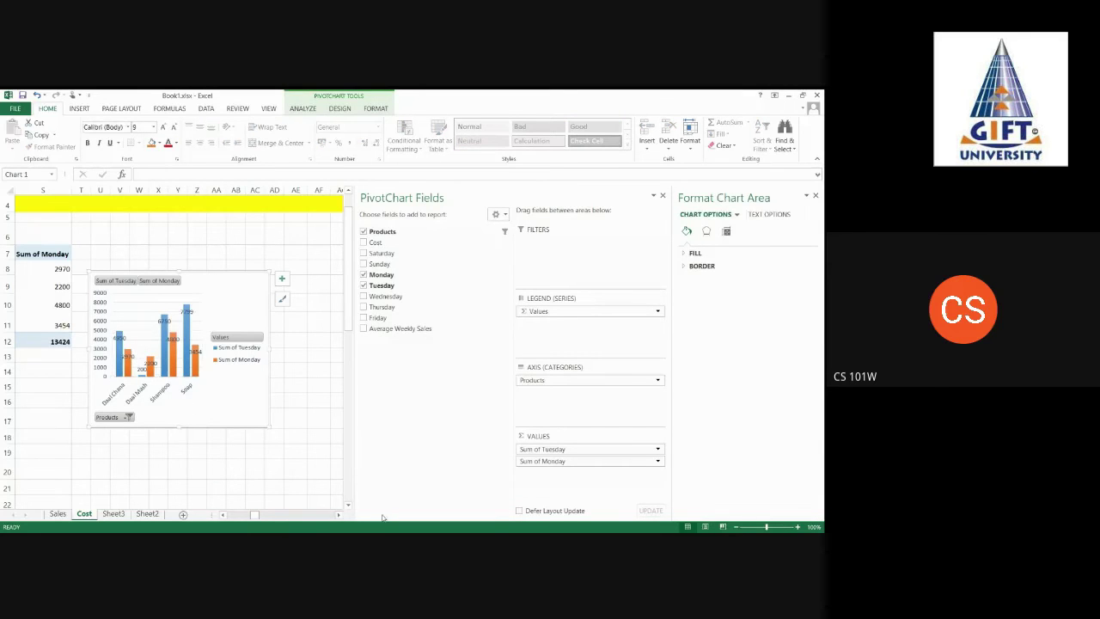
pyautogui.moveTo(254, 516); pyautogui.dragTo(253, 516)
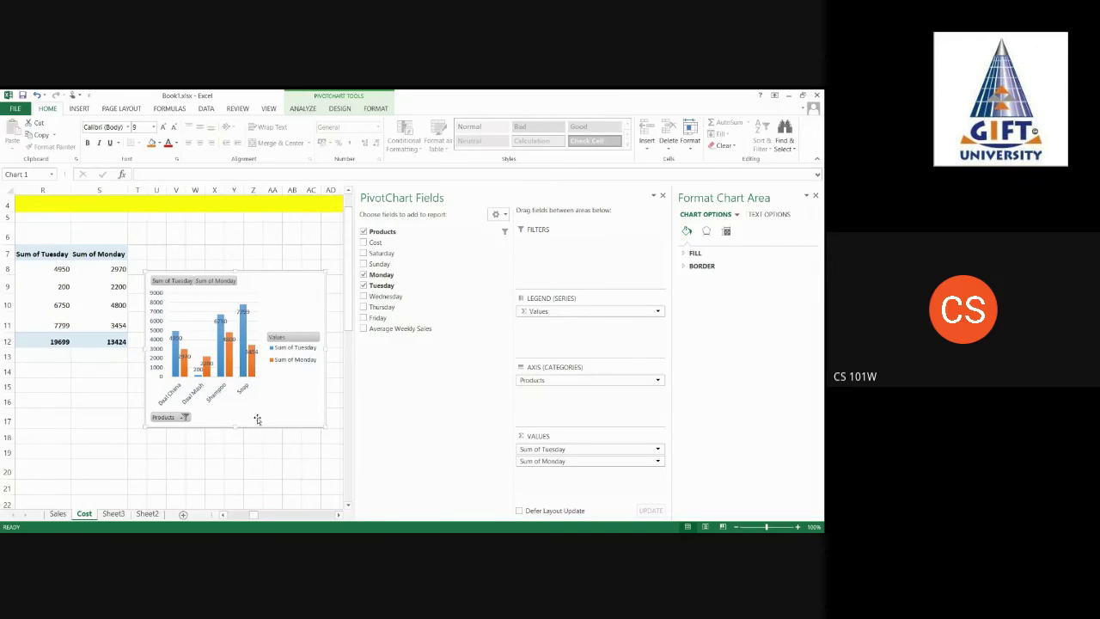
pyautogui.click(363, 297)
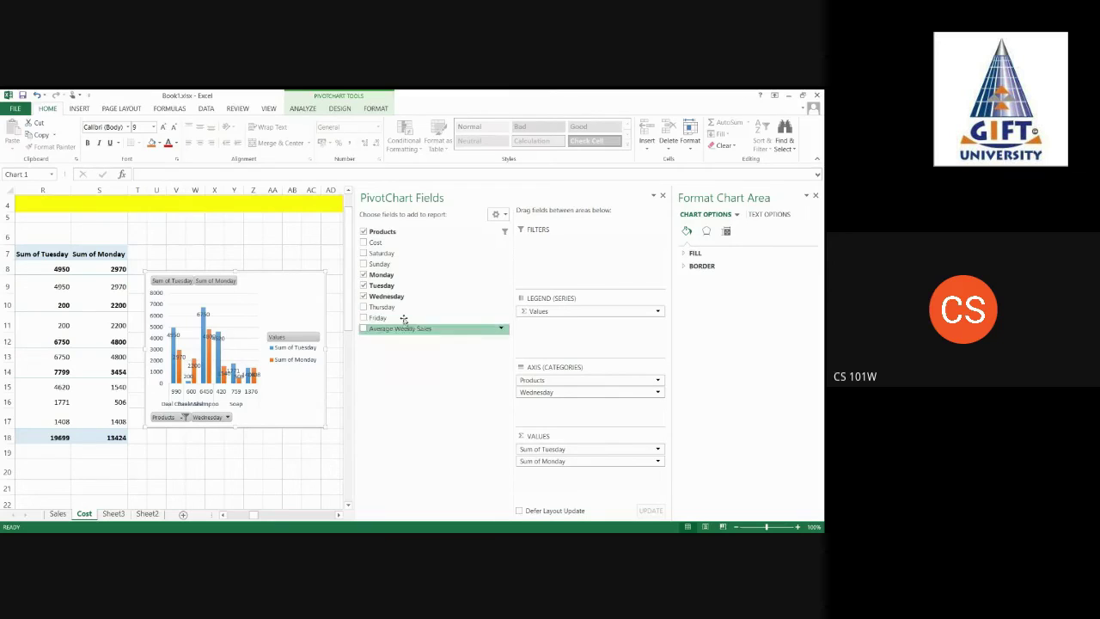
pyautogui.moveTo(535, 392); pyautogui.dragTo(533, 479)
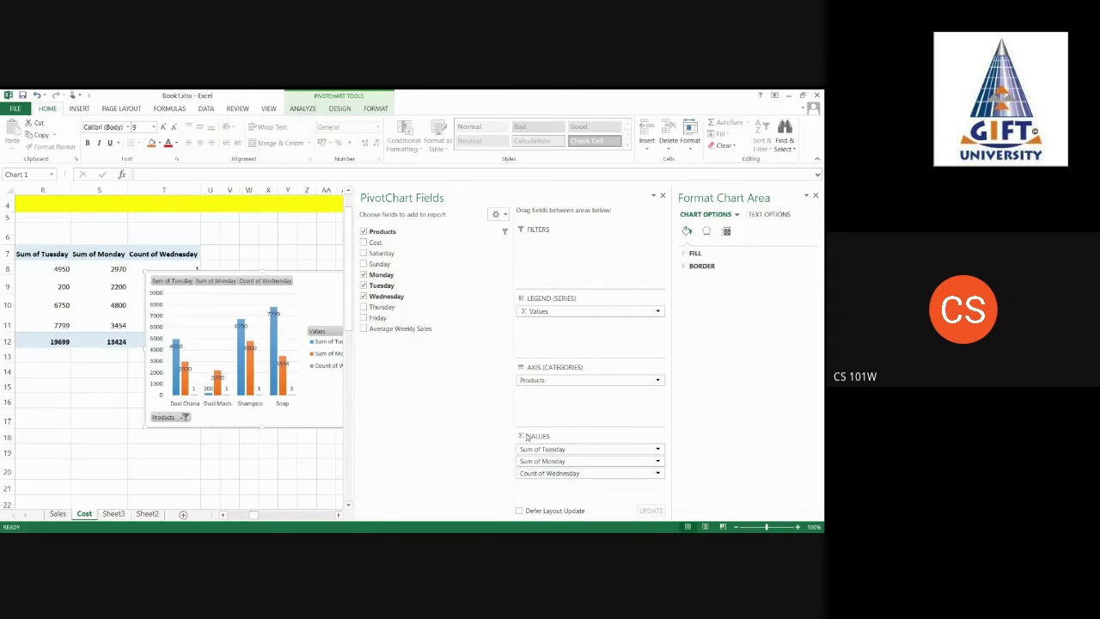
pyautogui.click(655, 474)
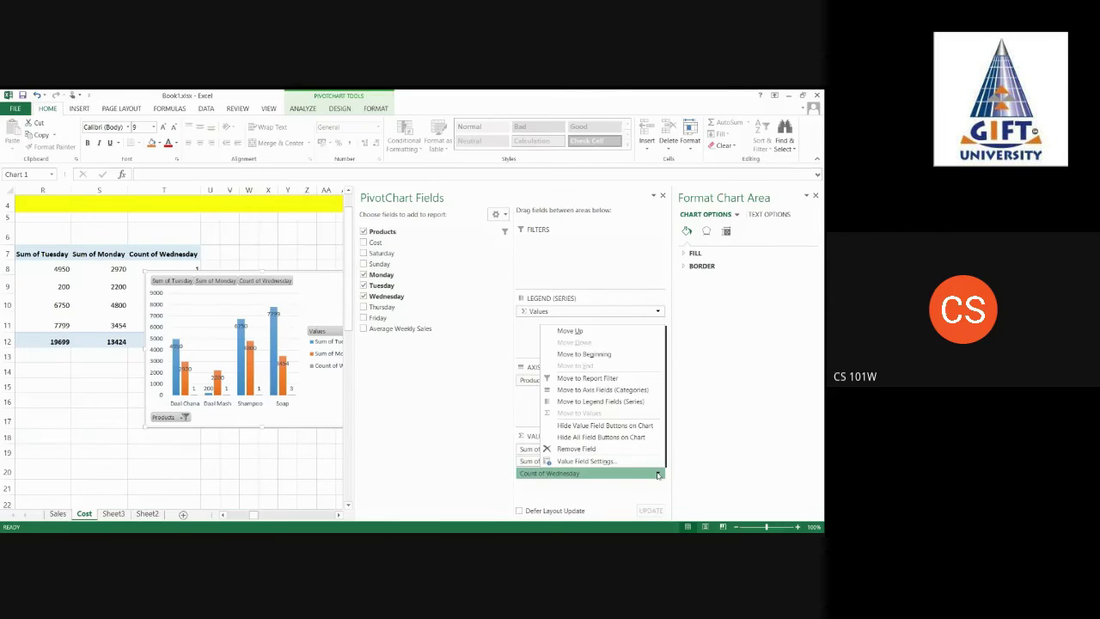
pyautogui.click(581, 462)
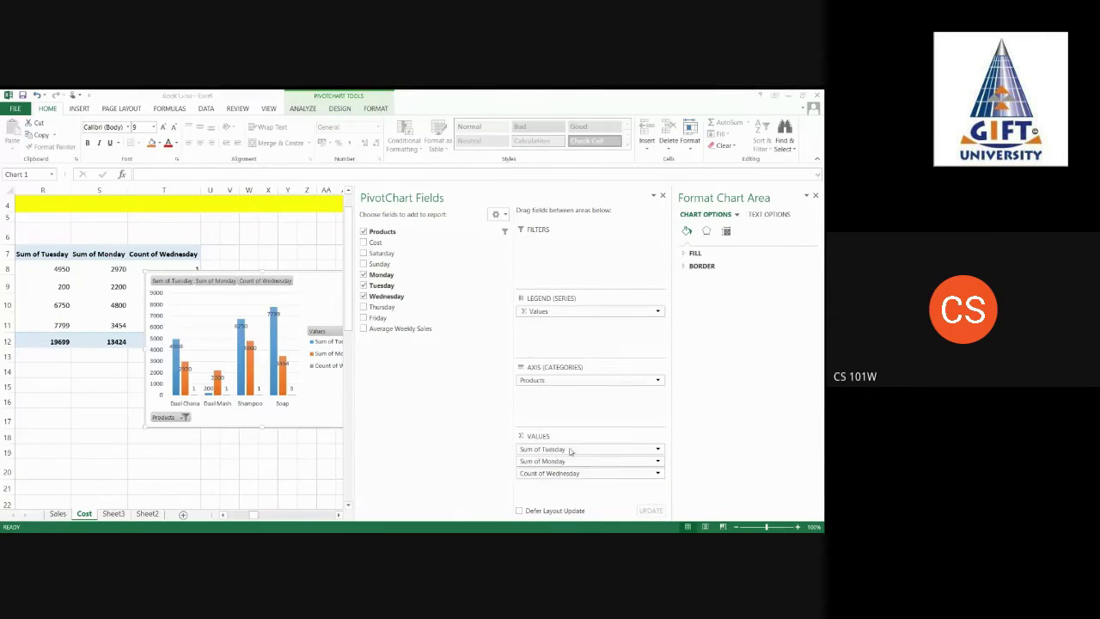
pyautogui.click(590, 357)
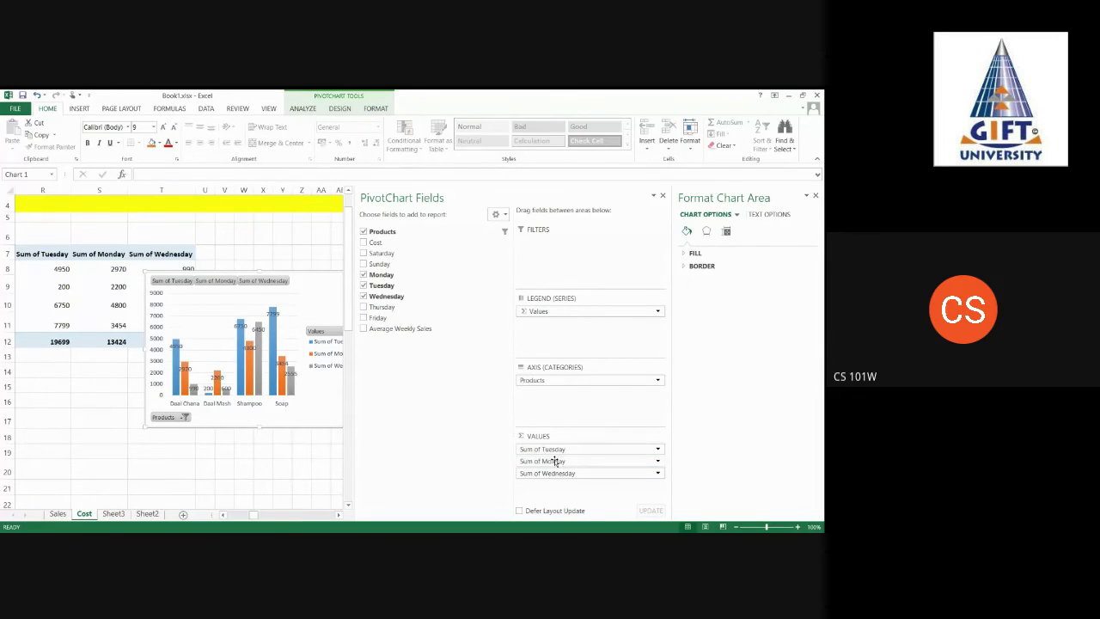
pyautogui.moveTo(551, 463); pyautogui.dragTo(544, 445)
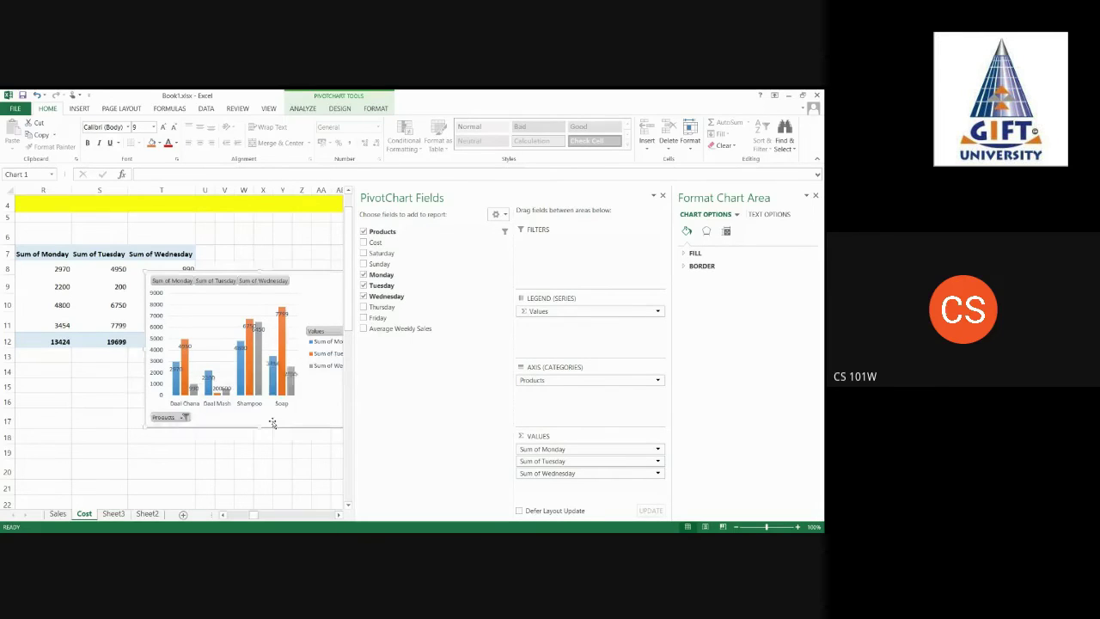
# Move the PivotChart left so its whole legend fits in the sheet area, and filter Daal Mash out of the products
pyautogui.moveTo(271, 423); pyautogui.dragTo(239, 423)
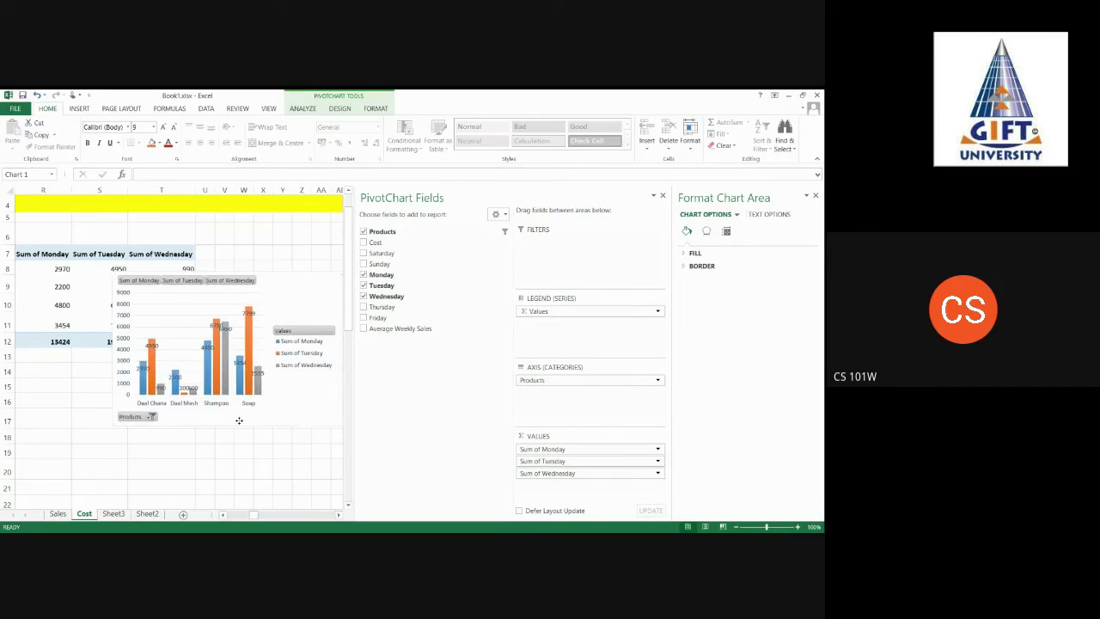
pyautogui.click(152, 417)
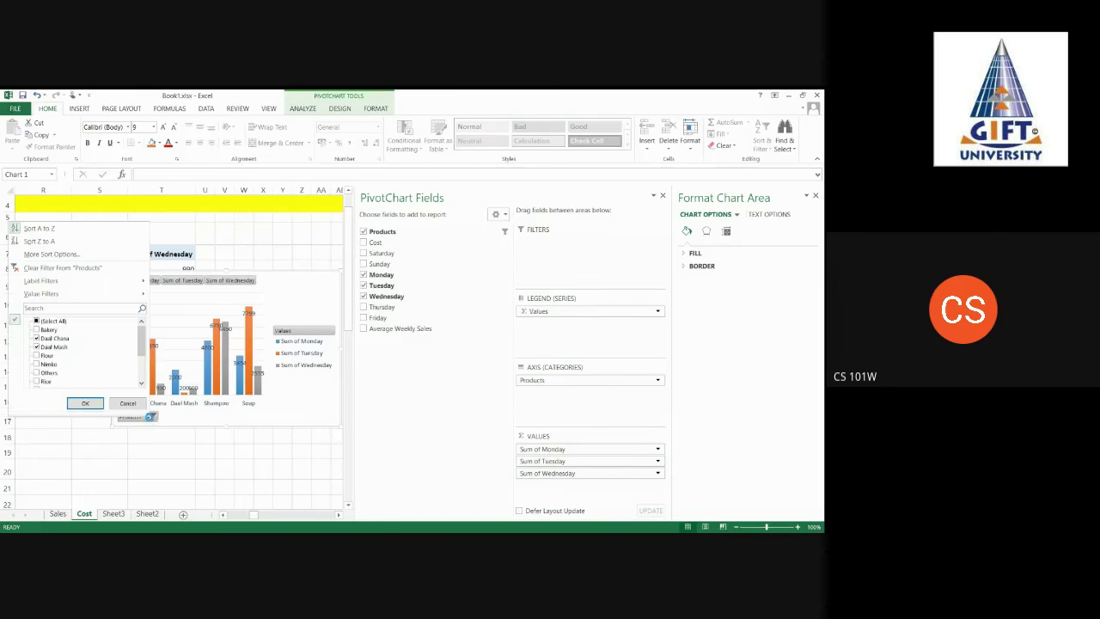
pyautogui.click(53, 347)
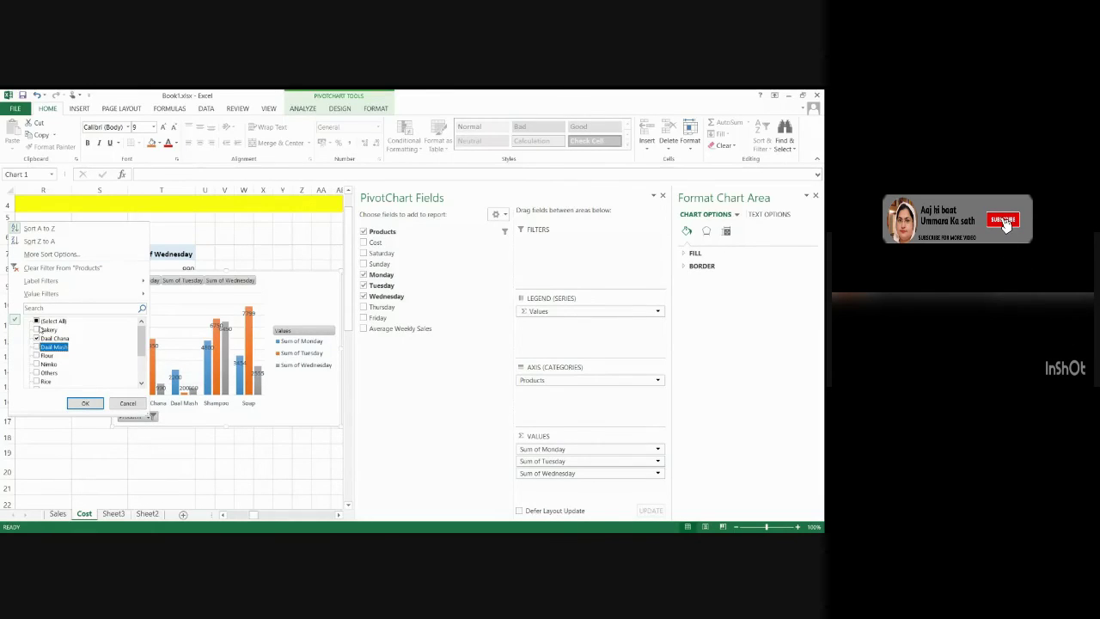
pyautogui.moveTo(141, 346); pyautogui.dragTo(123, 375)
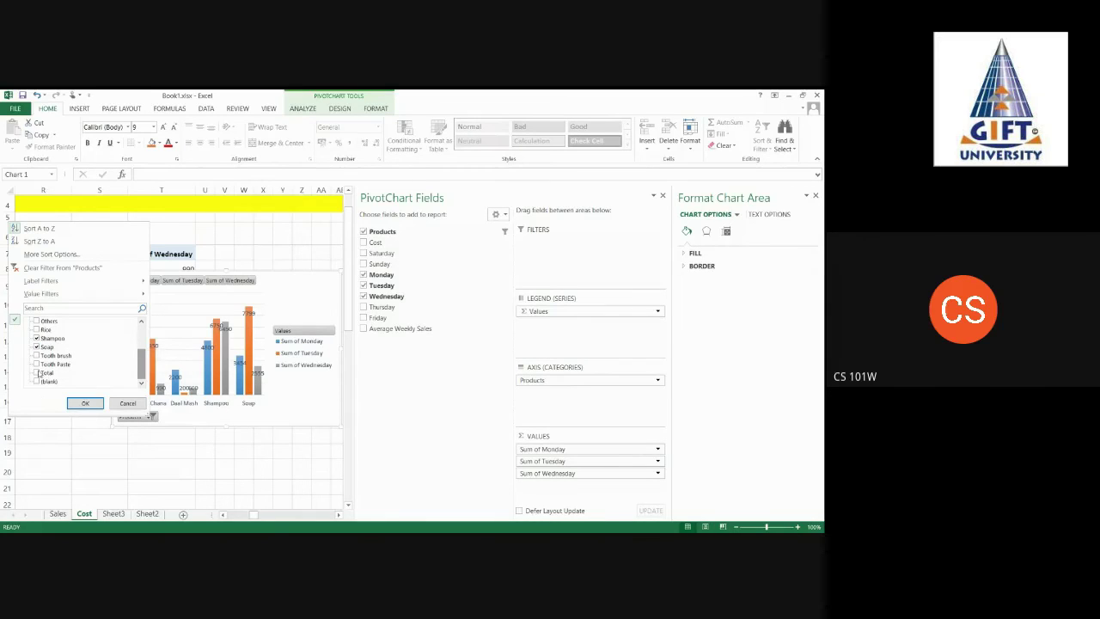
pyautogui.moveTo(145, 368); pyautogui.dragTo(142, 353)
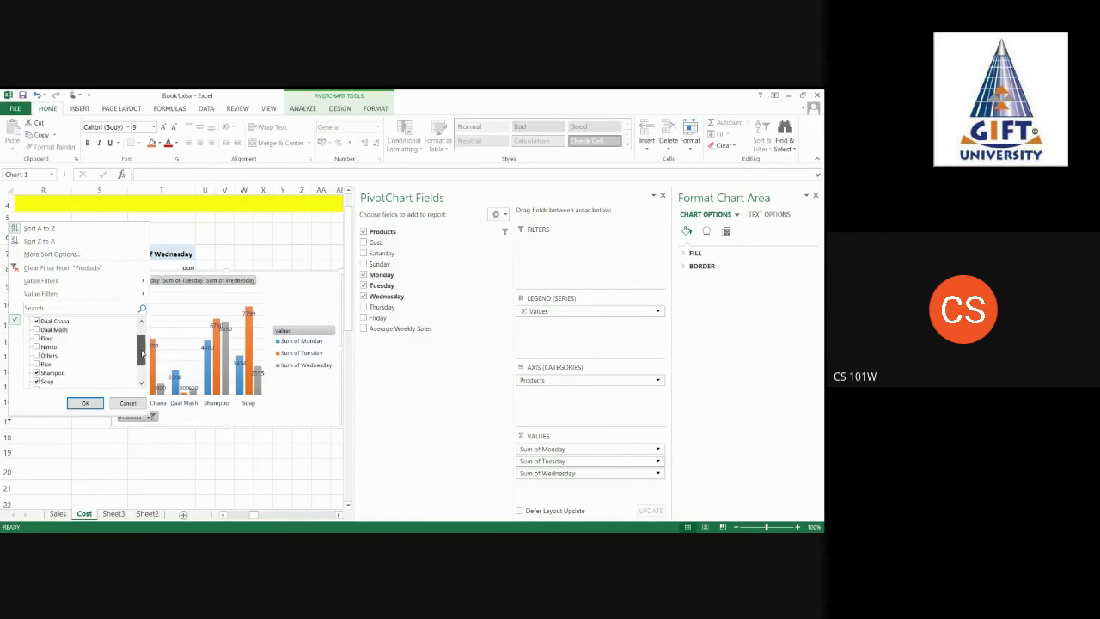
pyautogui.click(85, 404)
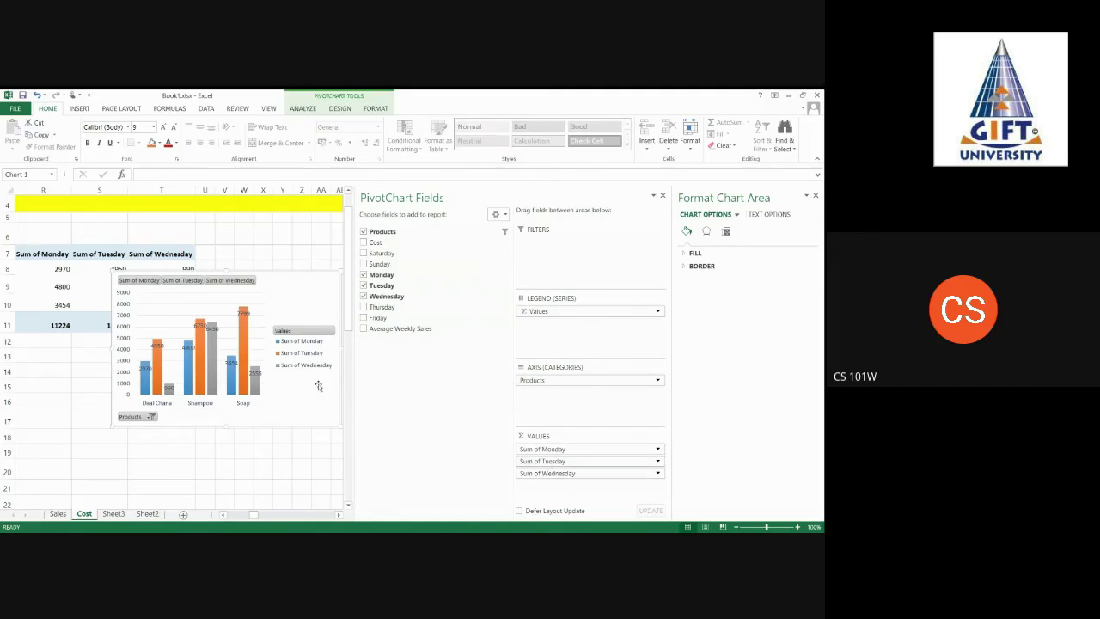
# Remove Wednesday, Tuesday and Monday from the PivotChart and add Average Weekly Sales to its values area
pyautogui.click(363, 295)
pyautogui.click(364, 285)
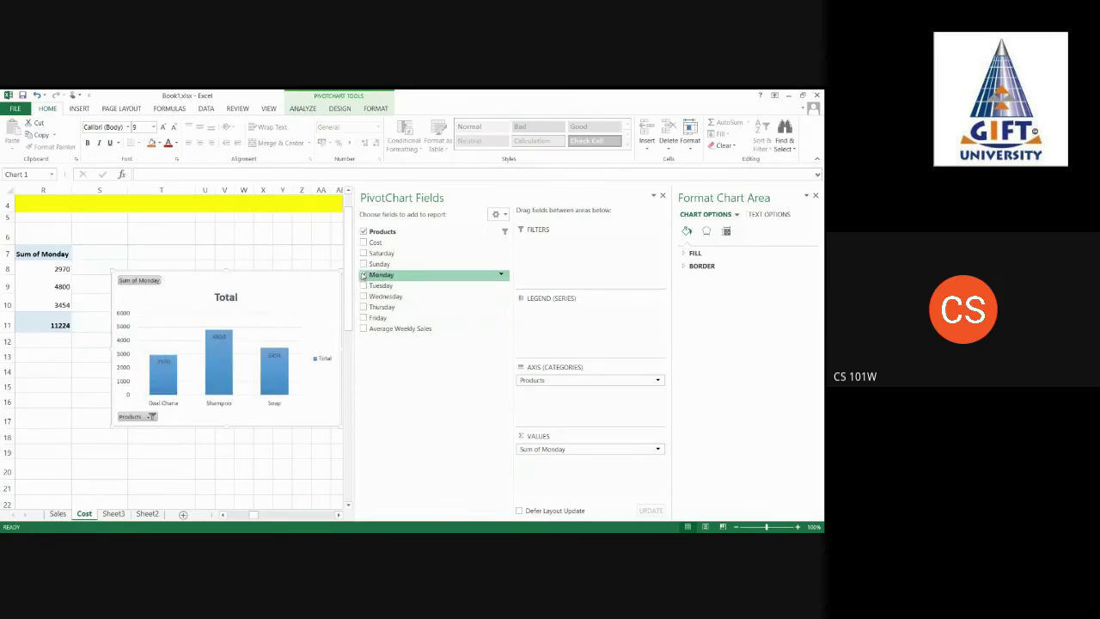
pyautogui.click(363, 274)
pyautogui.moveTo(372, 333); pyautogui.dragTo(554, 458)
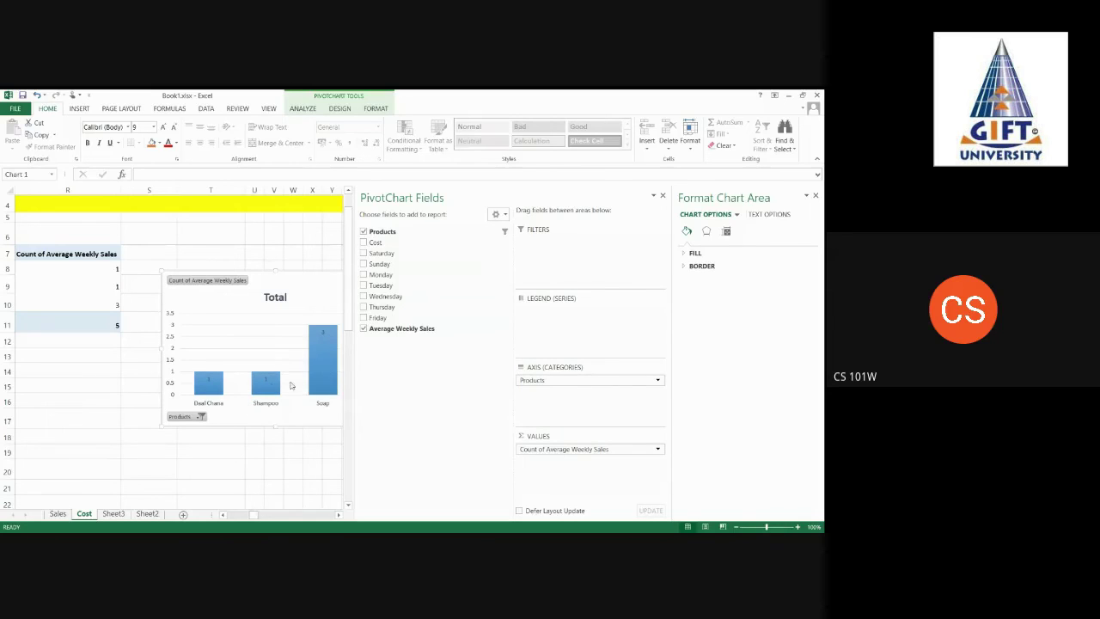
# Select the chart's data series to check the bars, and move the PivotChart left so it starts in column R at row 9
pyautogui.click(203, 389)
pyautogui.click(323, 382)
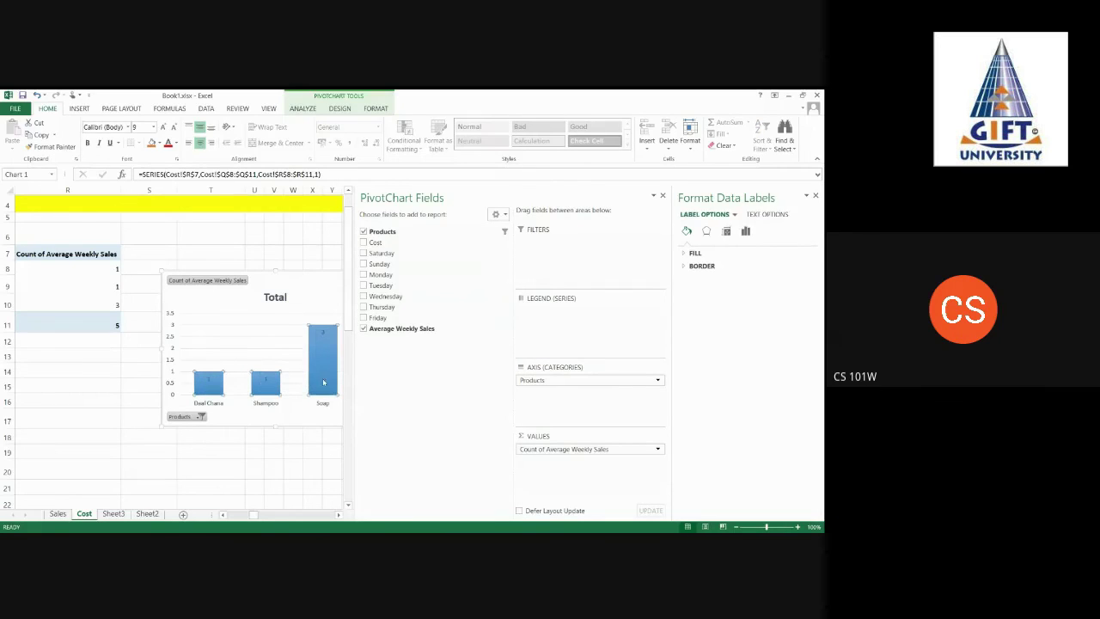
pyautogui.click(323, 381)
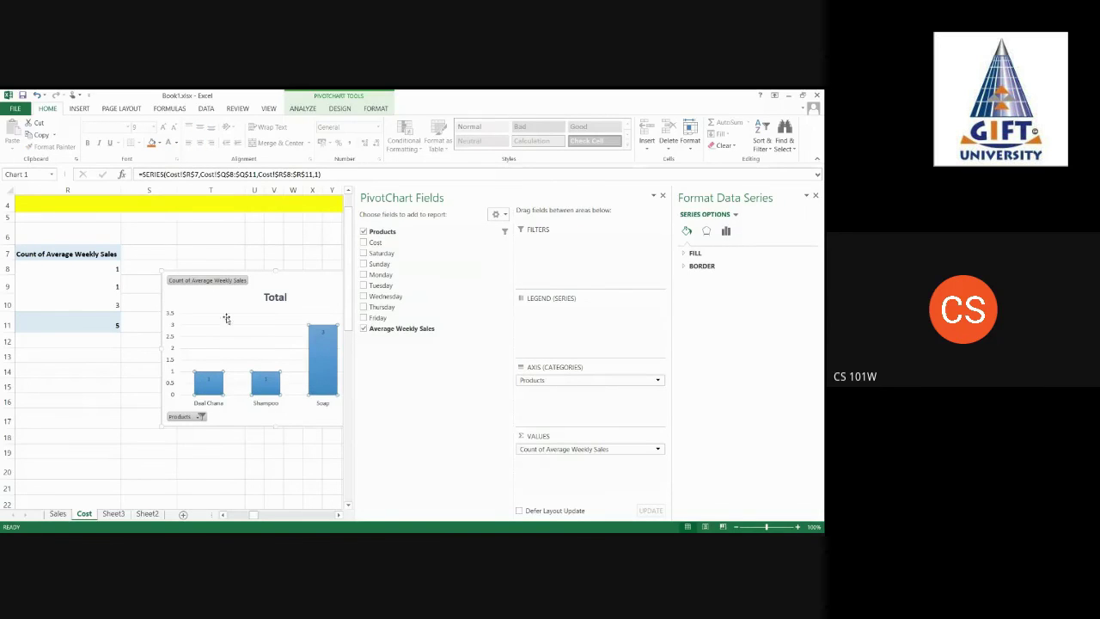
pyautogui.moveTo(235, 297); pyautogui.dragTo(172, 307)
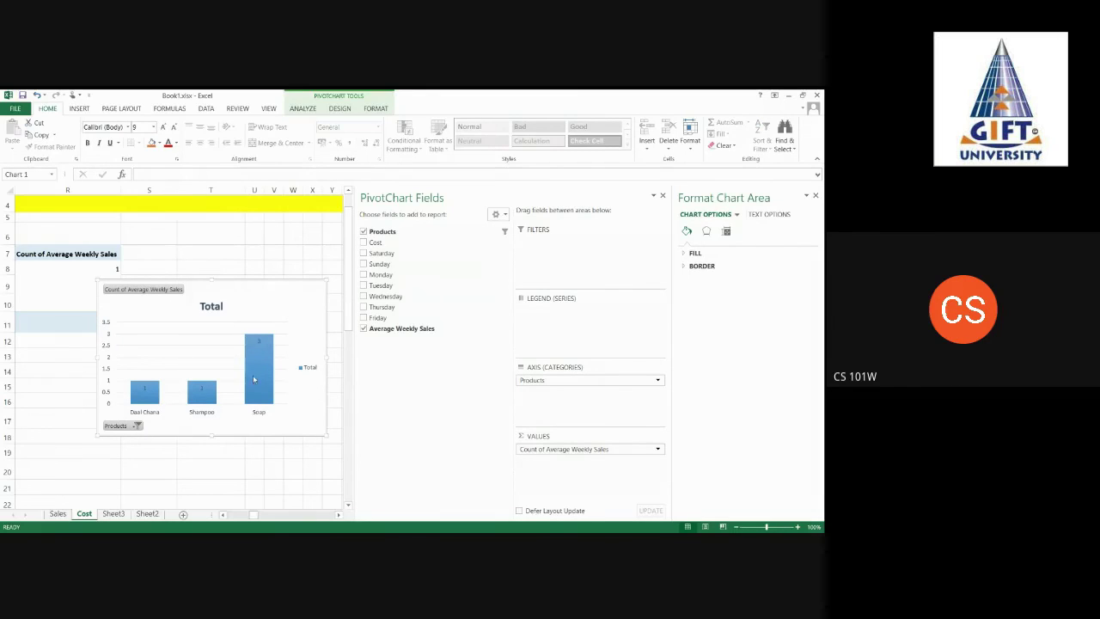
# Add Flour and Nimko to the PivotChart's product filter and move the chart down to start at row 11
pyautogui.click(136, 426)
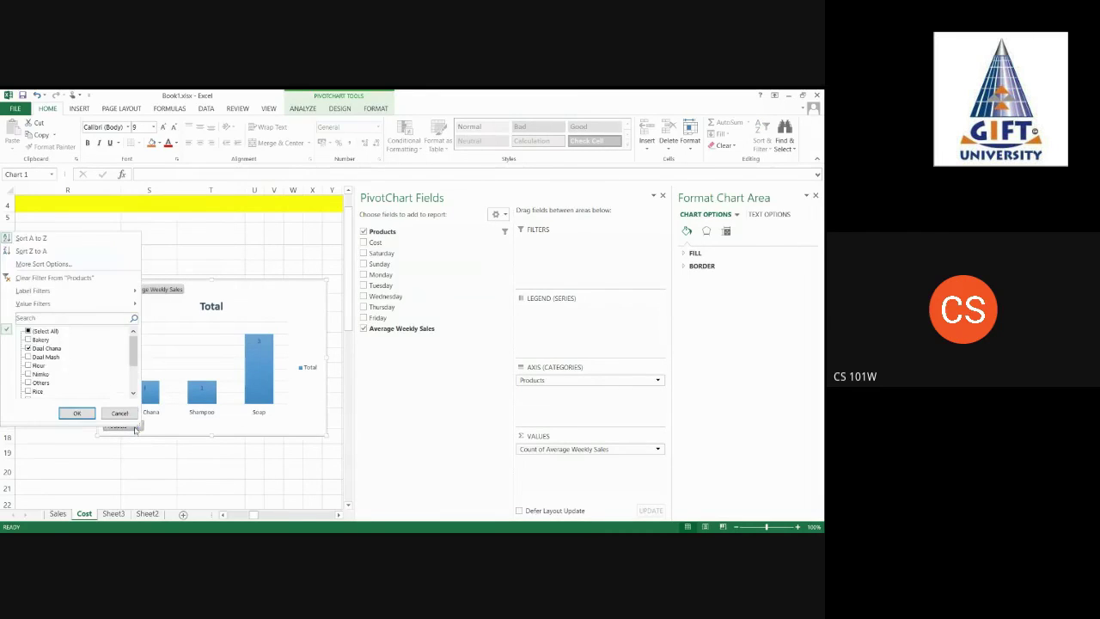
pyautogui.click(28, 365)
pyautogui.click(29, 373)
pyautogui.click(77, 413)
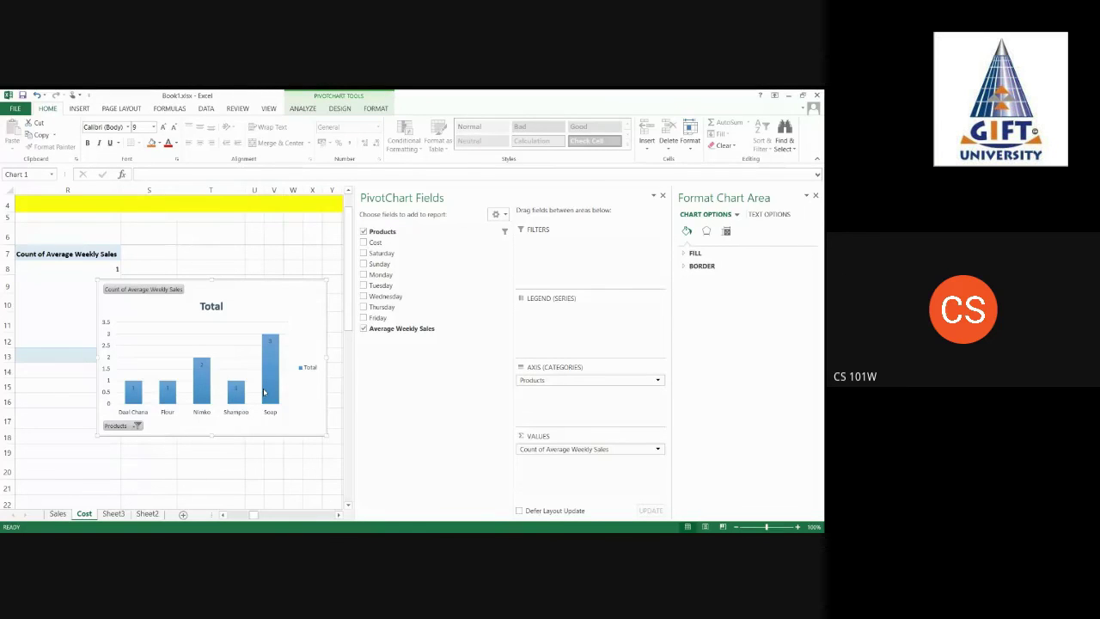
pyautogui.moveTo(138, 304); pyautogui.dragTo(138, 340)
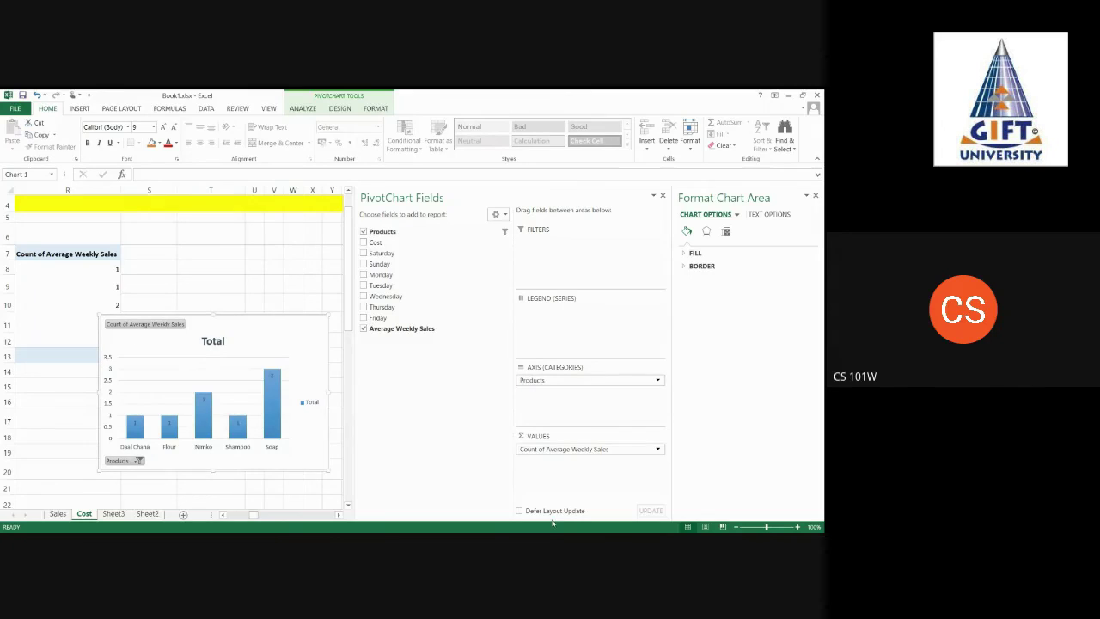
# Summarize the Average Weekly Sales values by Sum, and switch their calculation to Average
pyautogui.click(658, 449)
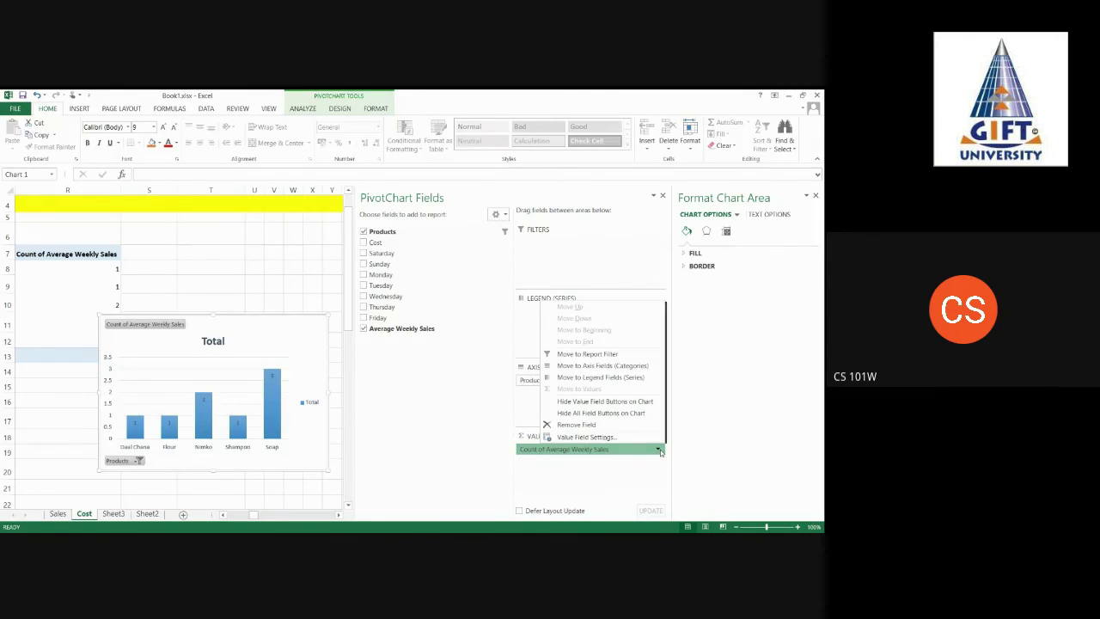
pyautogui.click(638, 439)
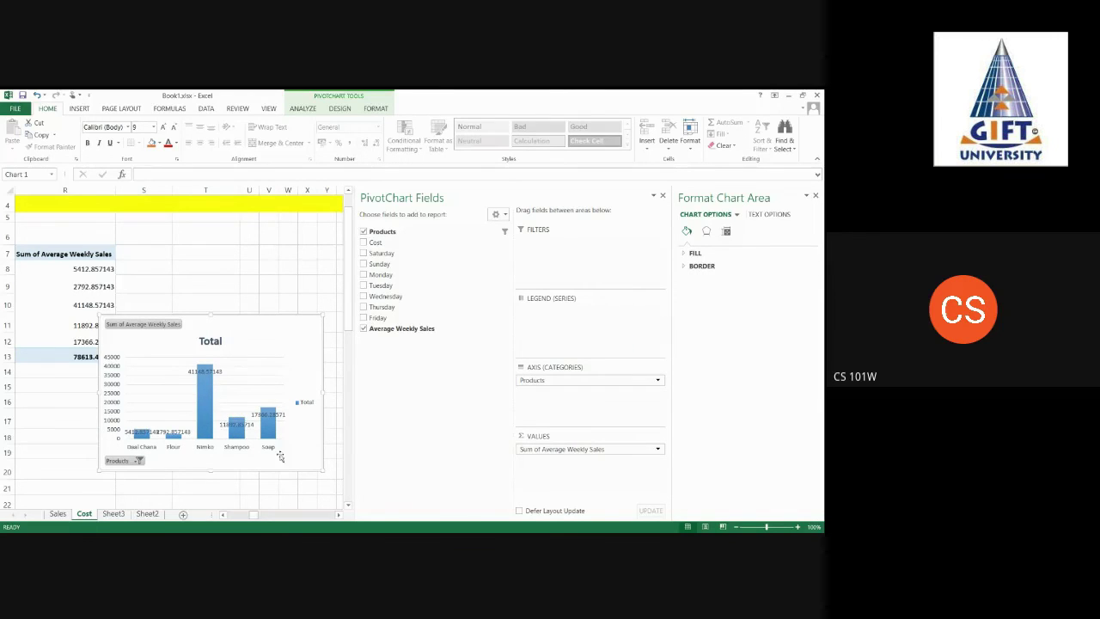
pyautogui.click(658, 451)
pyautogui.click(624, 439)
pyautogui.click(600, 349)
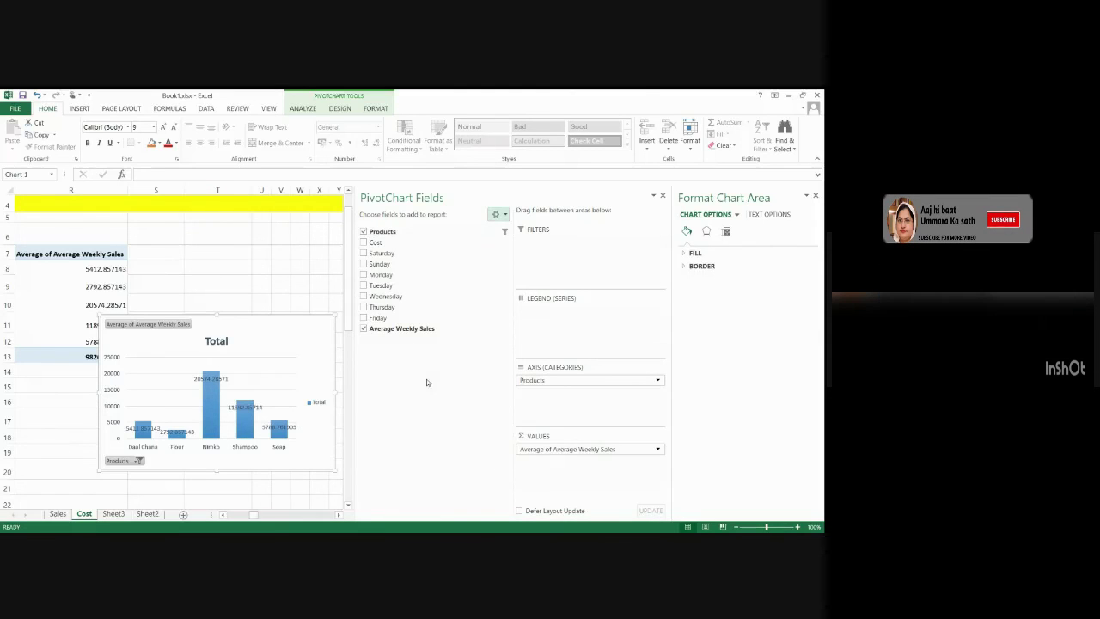
# Review the averaged values beside the PivotTable's row labels, and move the PivotChart left to start in column Q at row 10
pyautogui.click(109, 286)
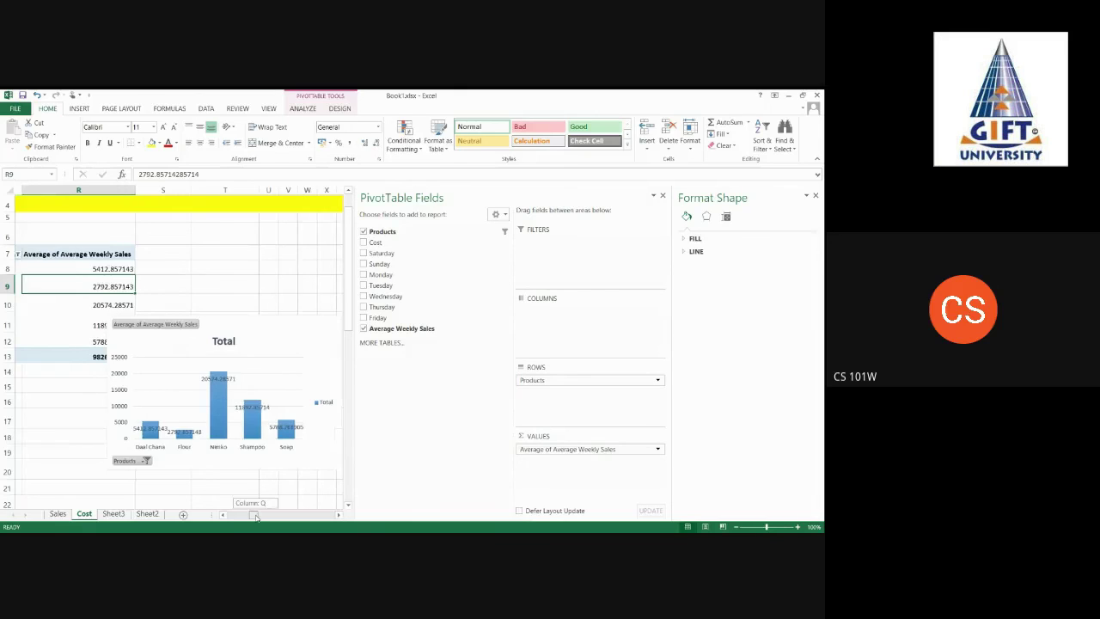
pyautogui.moveTo(254, 515); pyautogui.dragTo(253, 515)
pyautogui.click(172, 323)
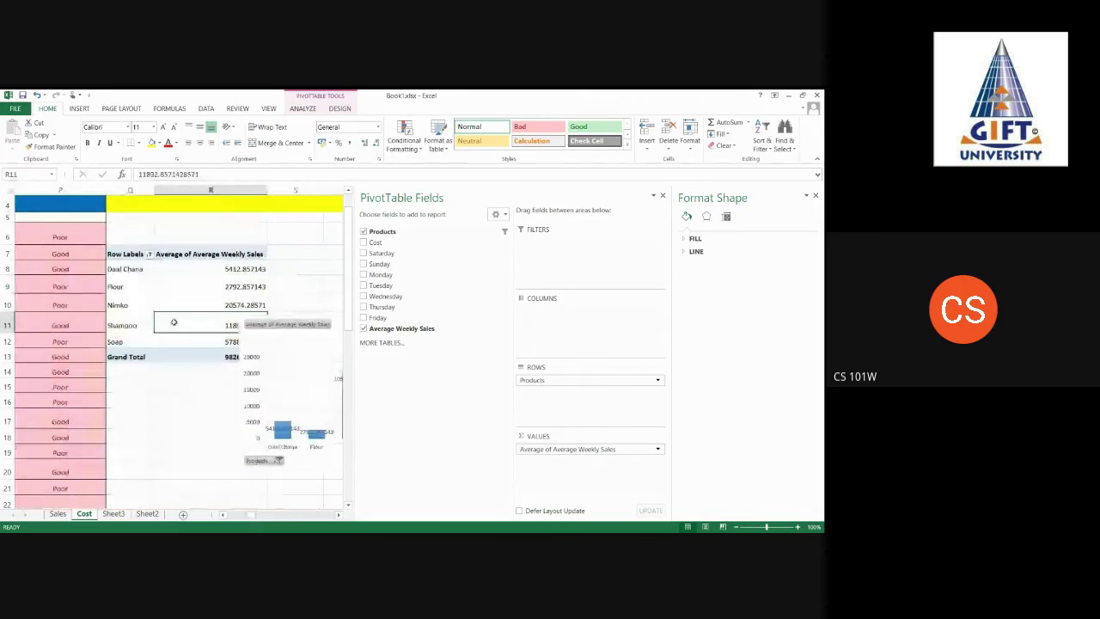
pyautogui.click(201, 256)
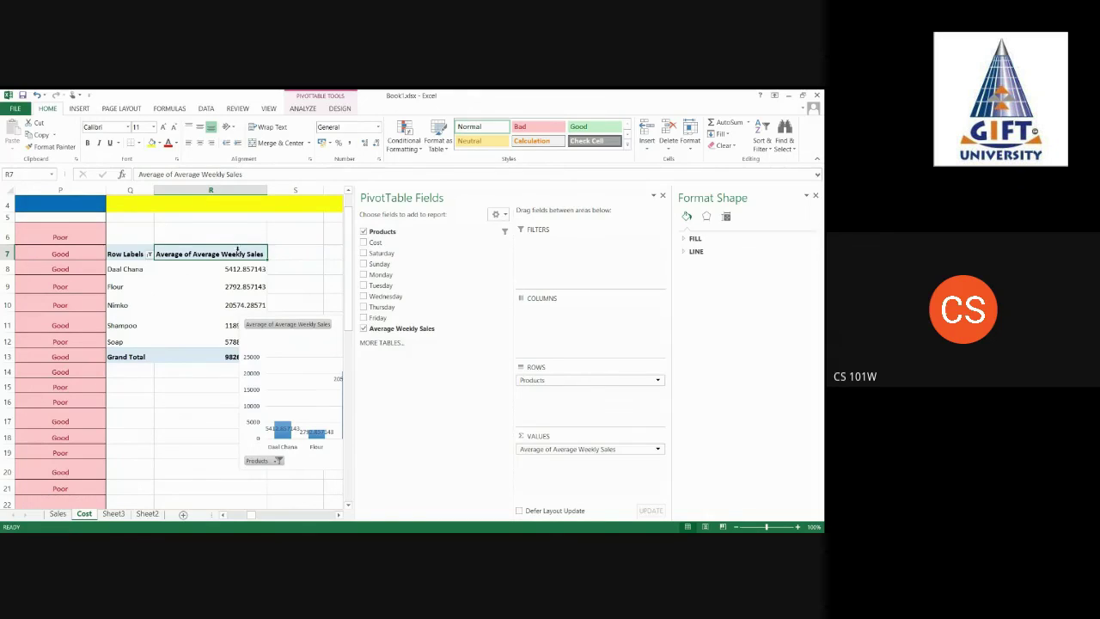
pyautogui.click(183, 307)
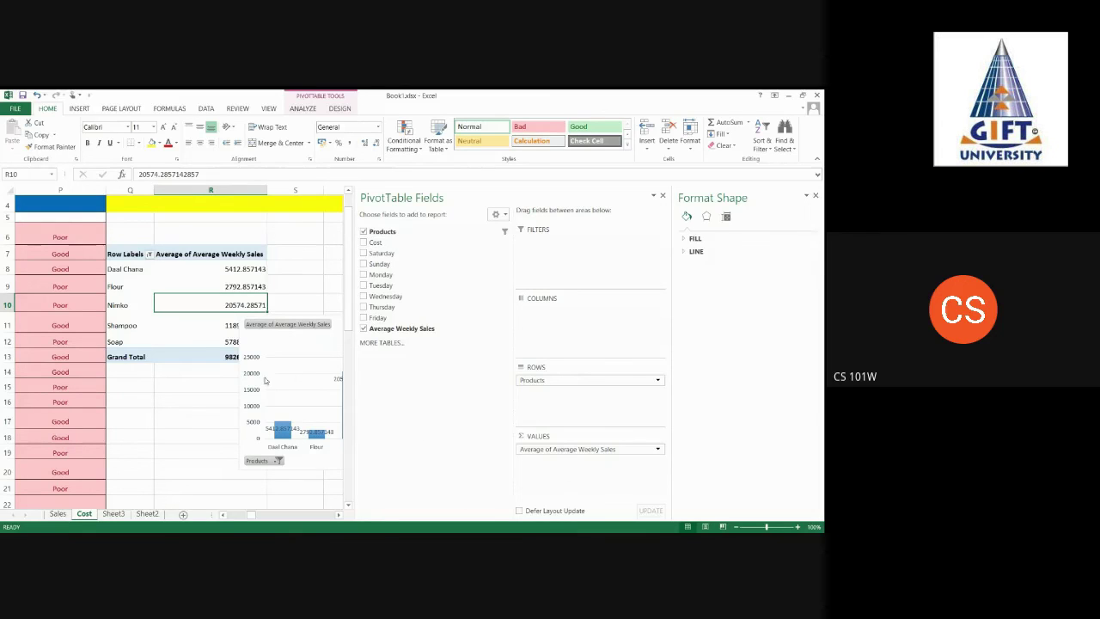
pyautogui.click(282, 340)
pyautogui.moveTo(293, 341); pyautogui.dragTo(181, 327)
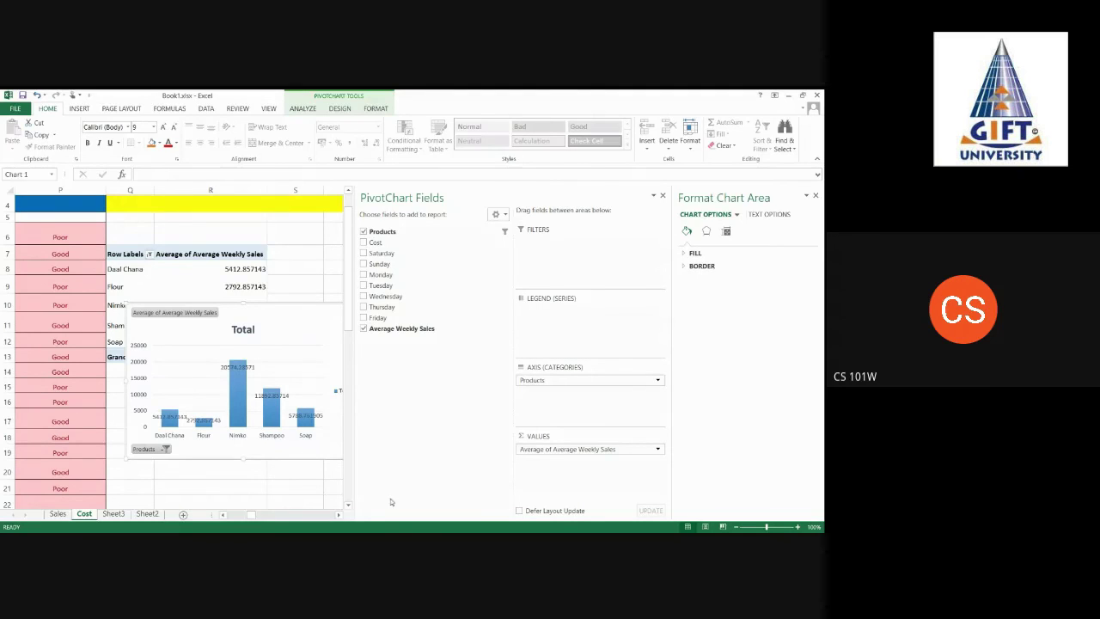